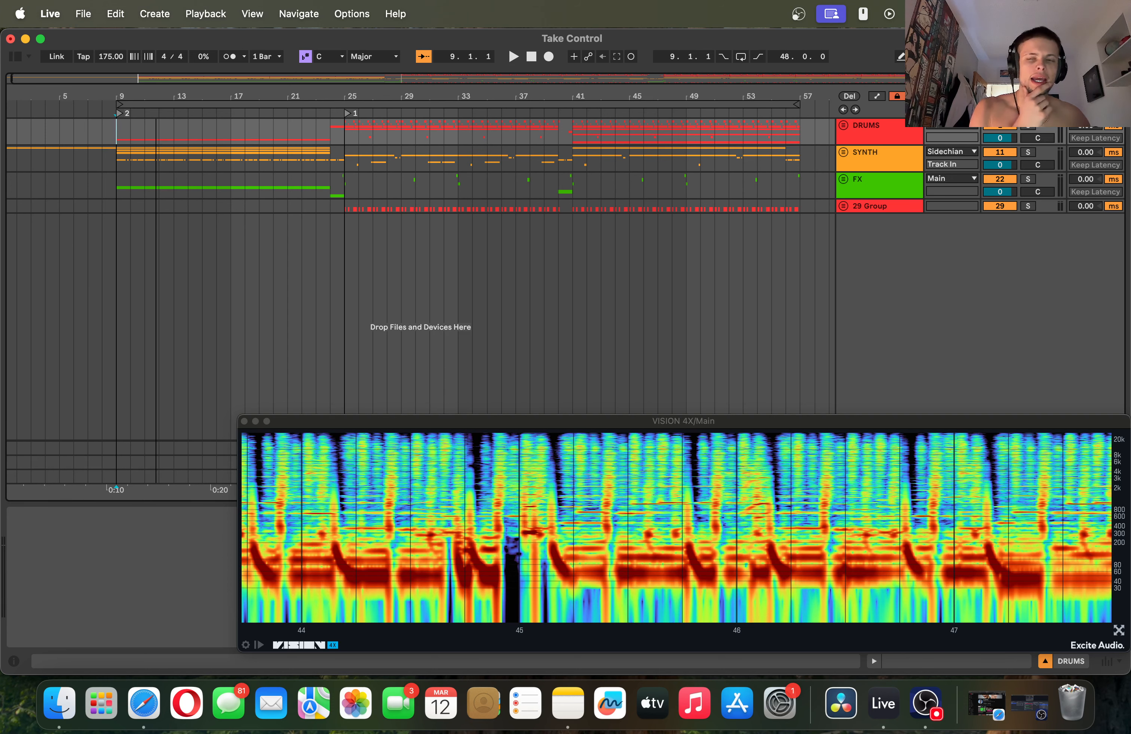
- Play the arrangement from bar 9 to listen through the track
{"action": "left_click_drag", "start_coordinate": [139, 96], "coordinate": [217, 97]}
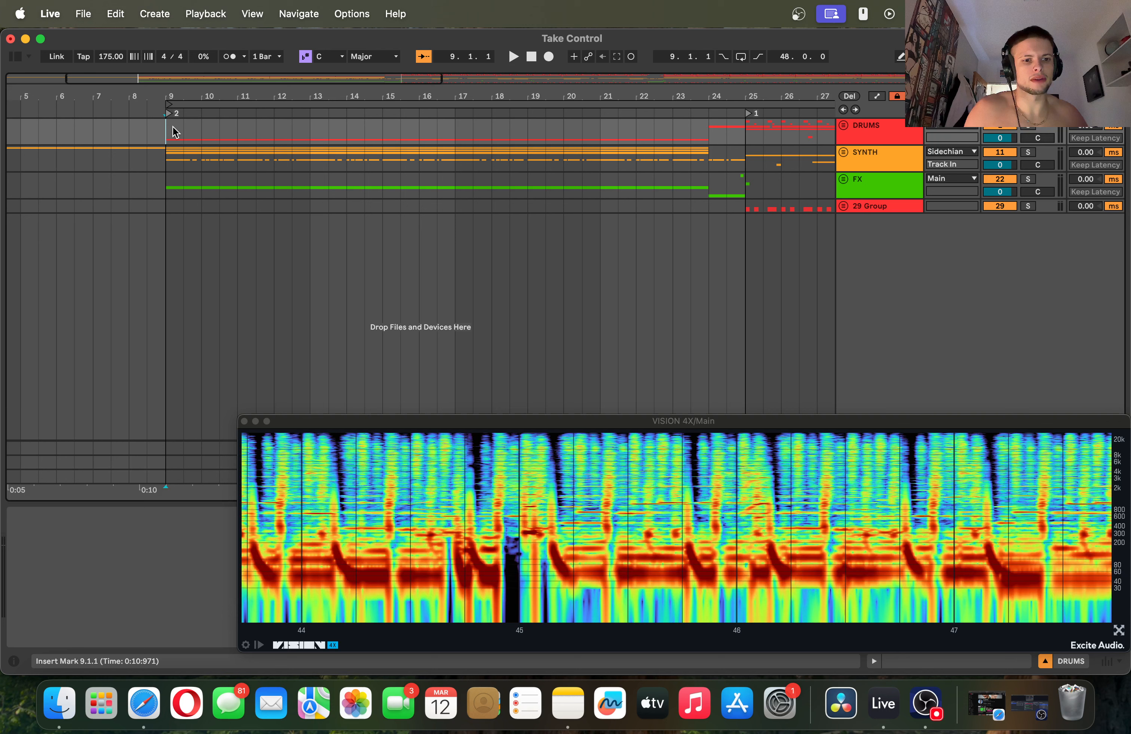
{"action": "left_click_drag", "start_coordinate": [171, 95], "coordinate": [151, 112]}
{"action": "key", "text": "space"}
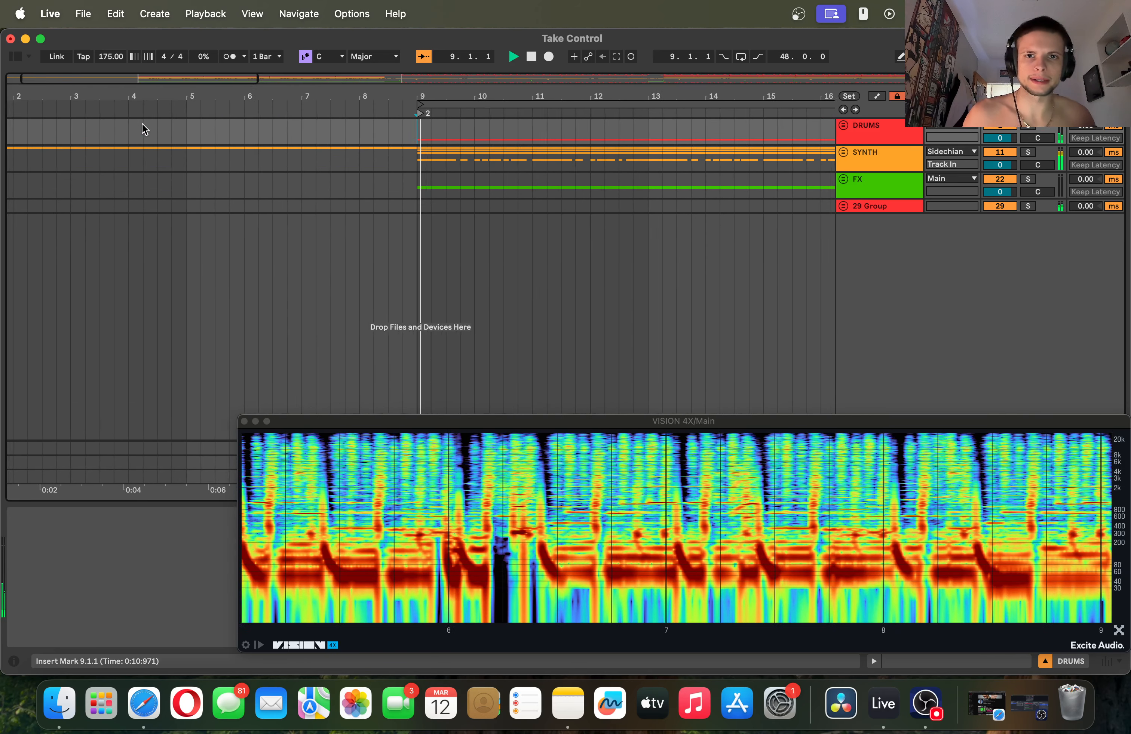
{"action": "left_click_drag", "start_coordinate": [418, 94], "coordinate": [420, 105]}
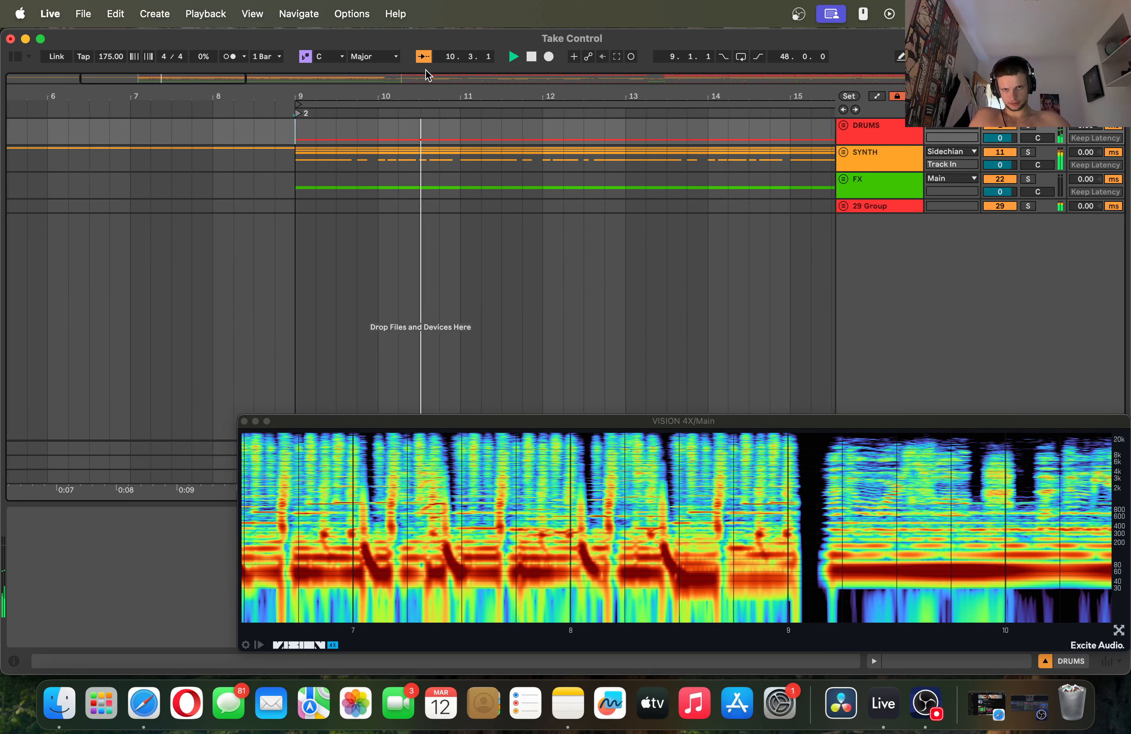
- Move the VISION 4X analyser window off the device area, then close it once the arrangement has played
{"action": "left_click_drag", "start_coordinate": [615, 423], "coordinate": [475, 243]}
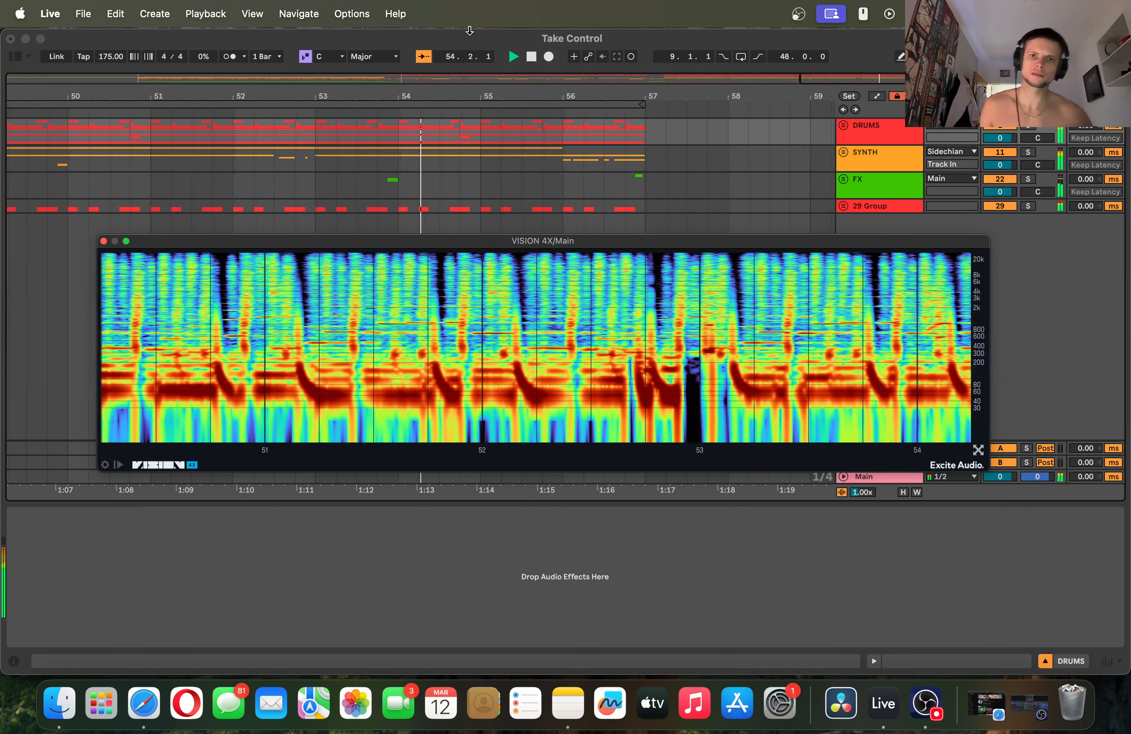
{"action": "left_click_drag", "start_coordinate": [471, 97], "coordinate": [658, 89]}
{"action": "left_click", "coordinate": [104, 241]}
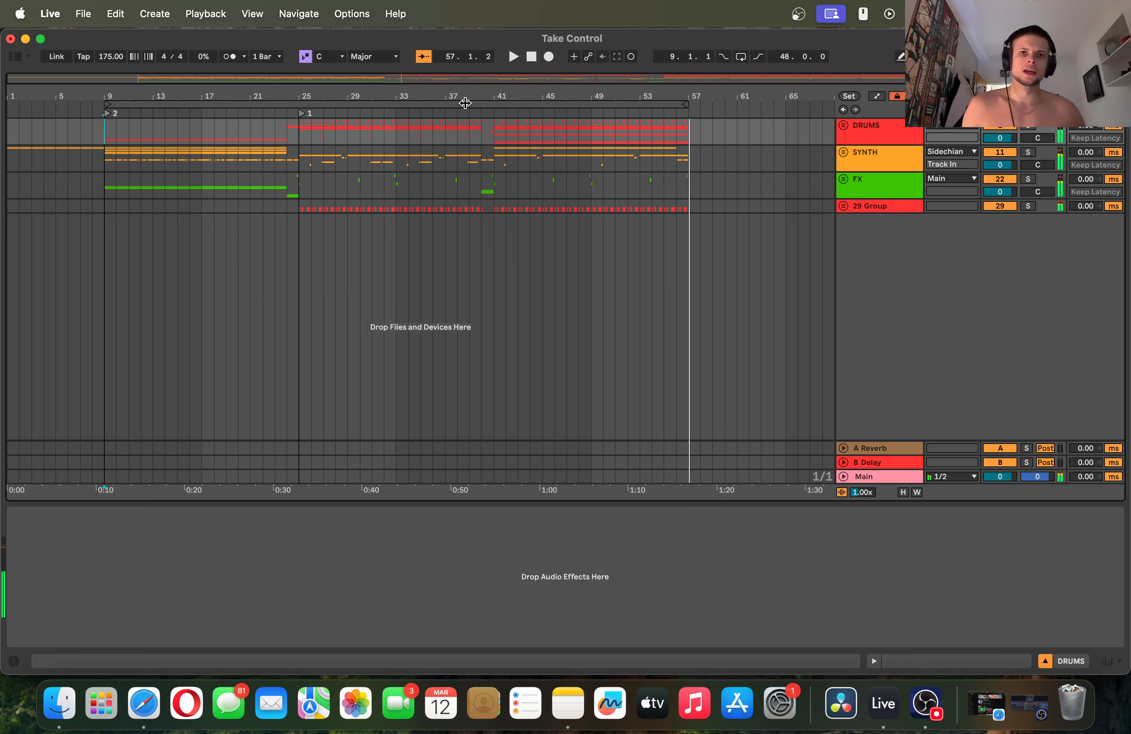
- Expand the SYNTH and DRUMS groups to show their individual tracks around bar 25
{"action": "left_click_drag", "start_coordinate": [429, 96], "coordinate": [581, 132]}
{"action": "left_click_drag", "start_coordinate": [350, 98], "coordinate": [539, 115]}
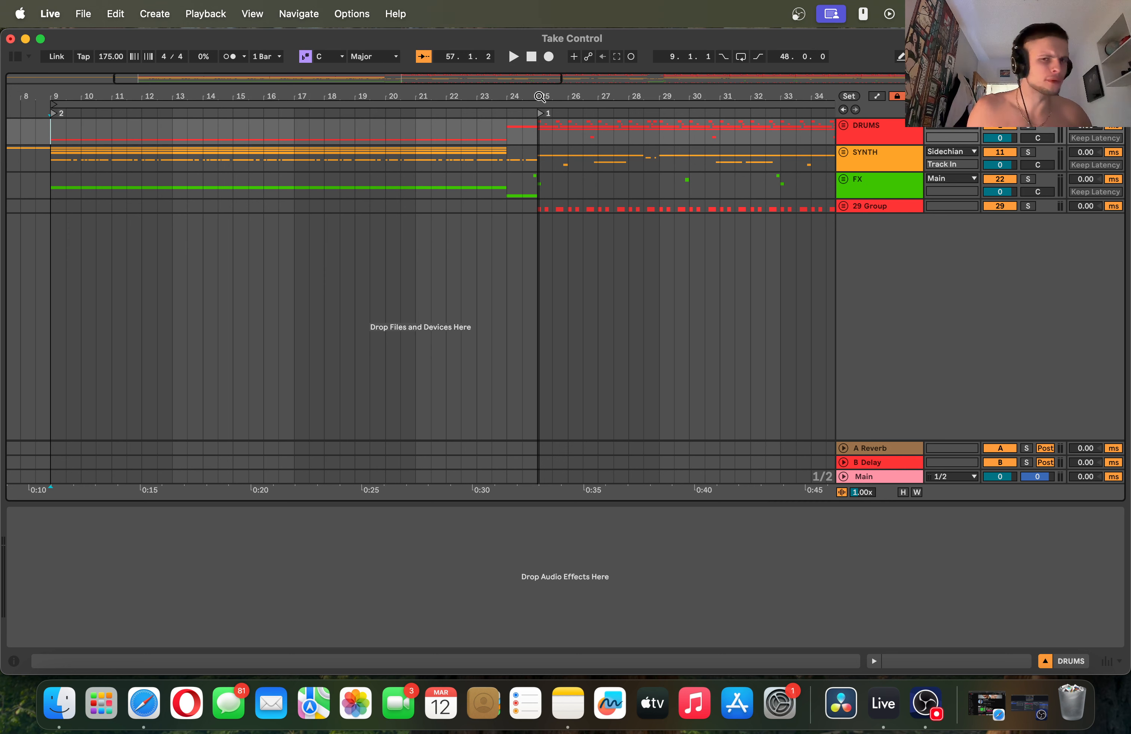
{"action": "left_click_drag", "start_coordinate": [538, 97], "coordinate": [398, 99]}
{"action": "left_click", "coordinate": [841, 152]}
{"action": "left_click", "coordinate": [832, 268]}
{"action": "left_click", "coordinate": [847, 261]}
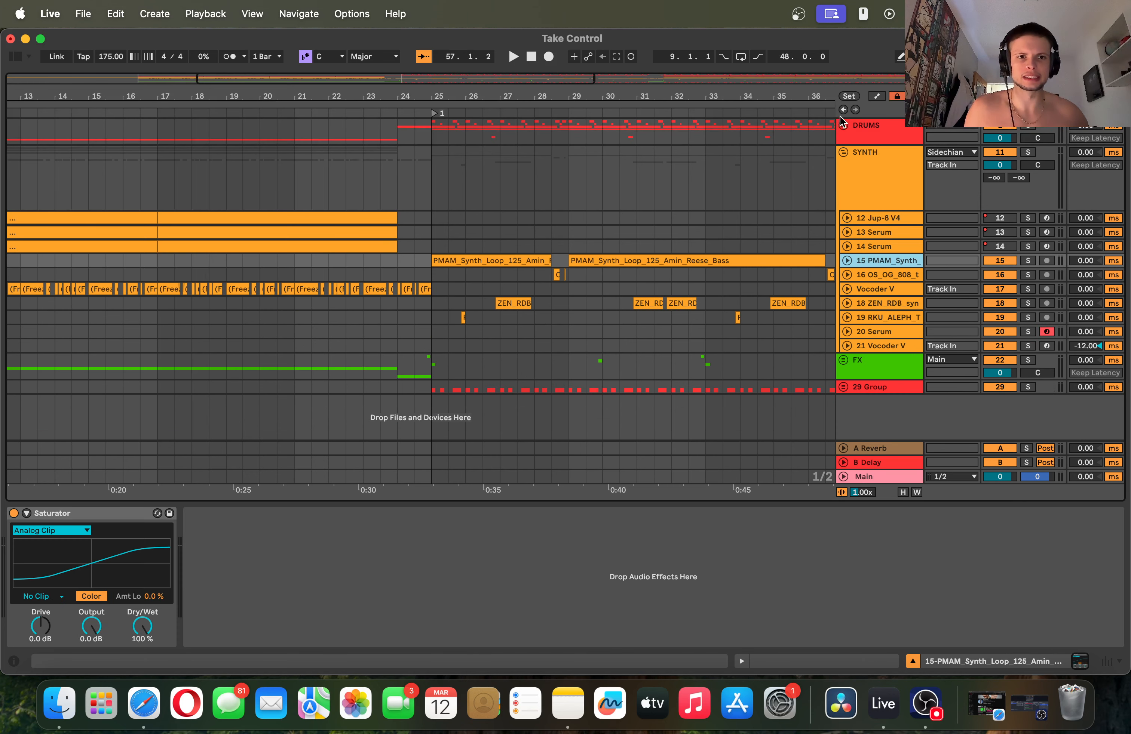
{"action": "left_click", "coordinate": [843, 125]}
{"action": "left_click", "coordinate": [863, 124]}
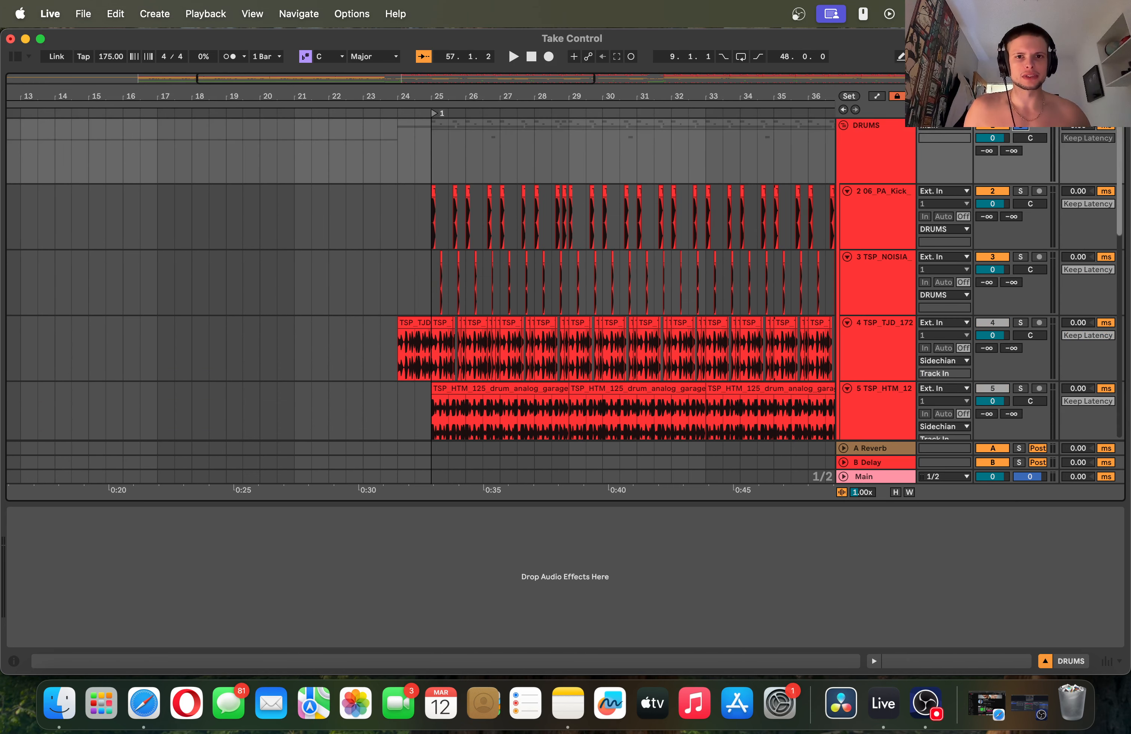
- Solo the two drum loop tracks, 4 TSP_TJD_172 and 5 TSP_HTM_12
{"action": "scroll", "coordinate": [462, 195], "scroll_direction": "down", "scroll_amount": 5}
{"action": "scroll", "coordinate": [515, 203], "scroll_direction": "up", "scroll_amount": 4}
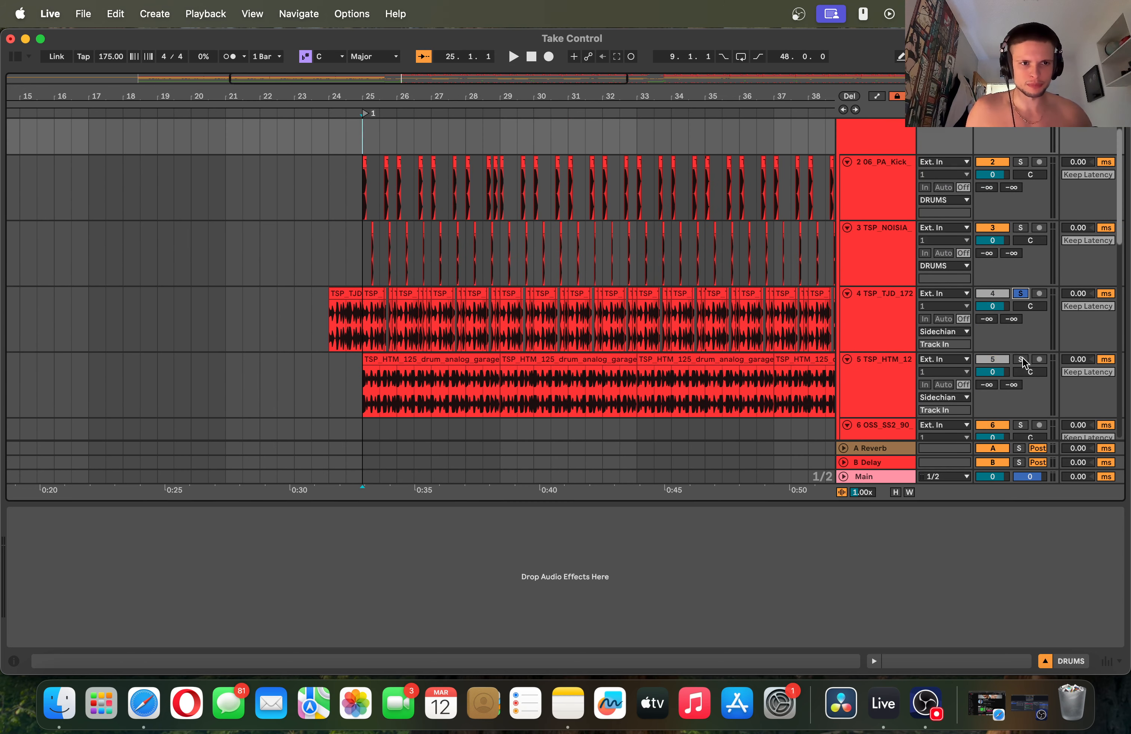
{"action": "left_click", "coordinate": [1021, 360]}
{"action": "scroll", "coordinate": [467, 291], "scroll_direction": "down", "scroll_amount": 2}
{"action": "scroll", "coordinate": [467, 291], "scroll_direction": "up", "scroll_amount": 3}
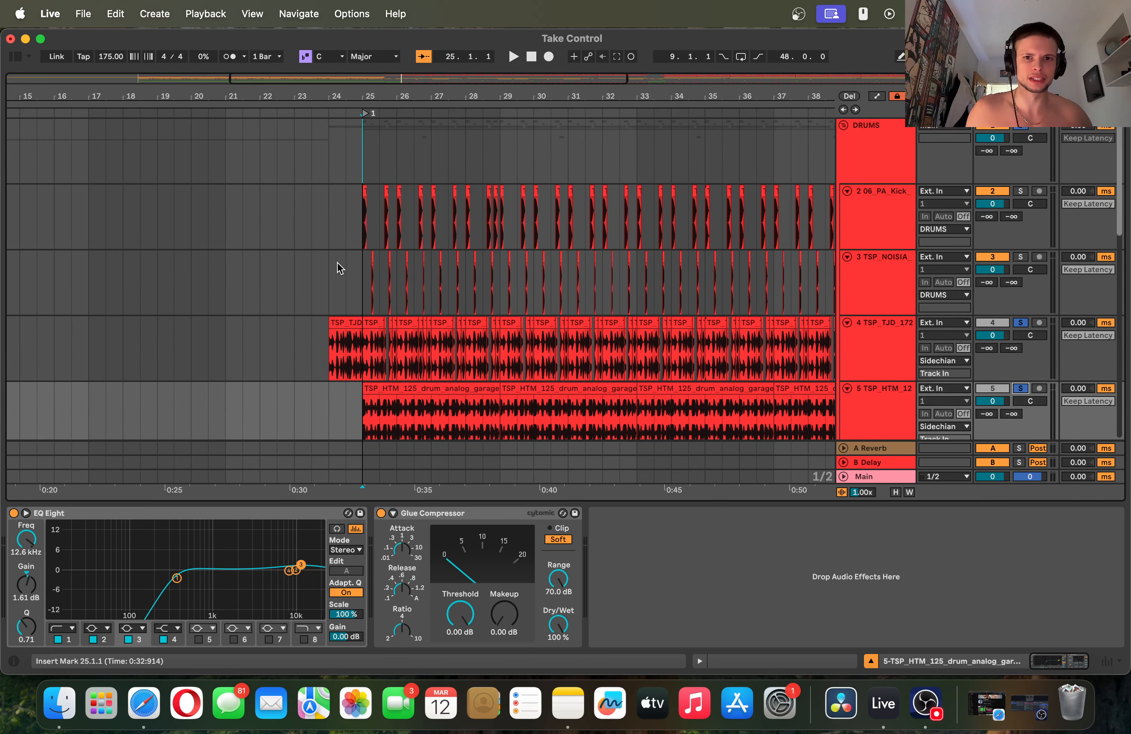
- Play the two soloed drum loops together from bar 24 into the drop
{"action": "left_click_drag", "start_coordinate": [322, 106], "coordinate": [341, 121]}
{"action": "left_click", "coordinate": [313, 230]}
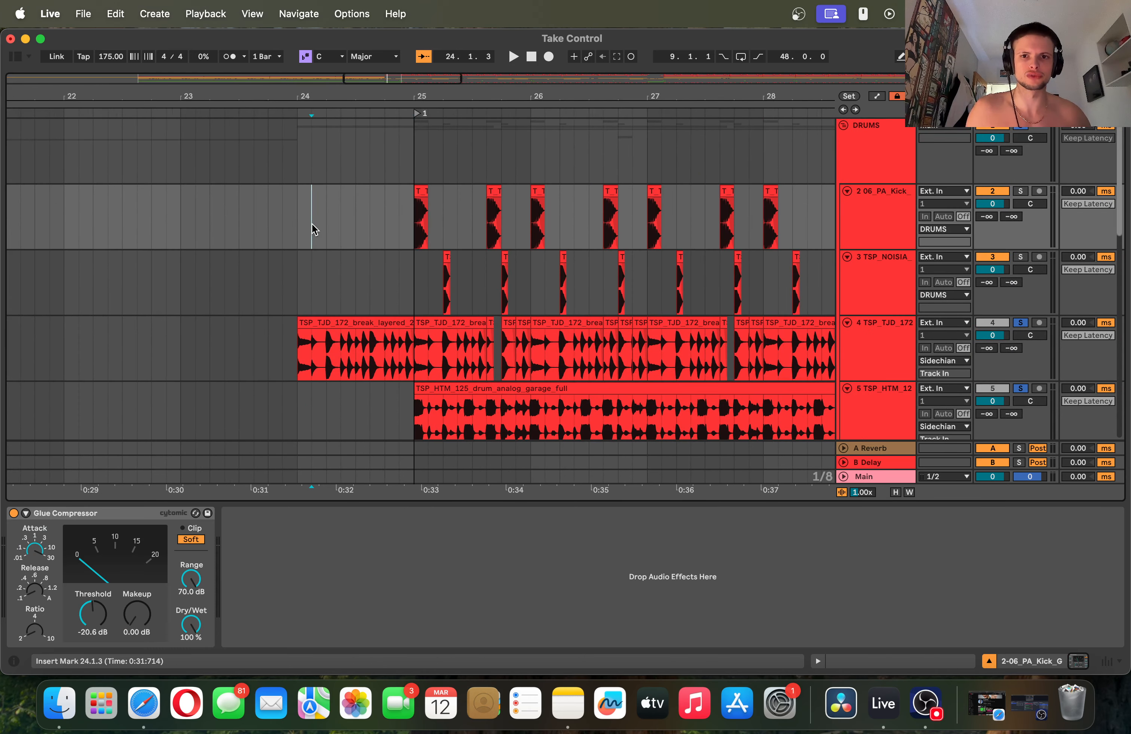
{"action": "key", "text": "space"}
{"action": "scroll", "coordinate": [383, 252], "scroll_direction": "down", "scroll_amount": 3}
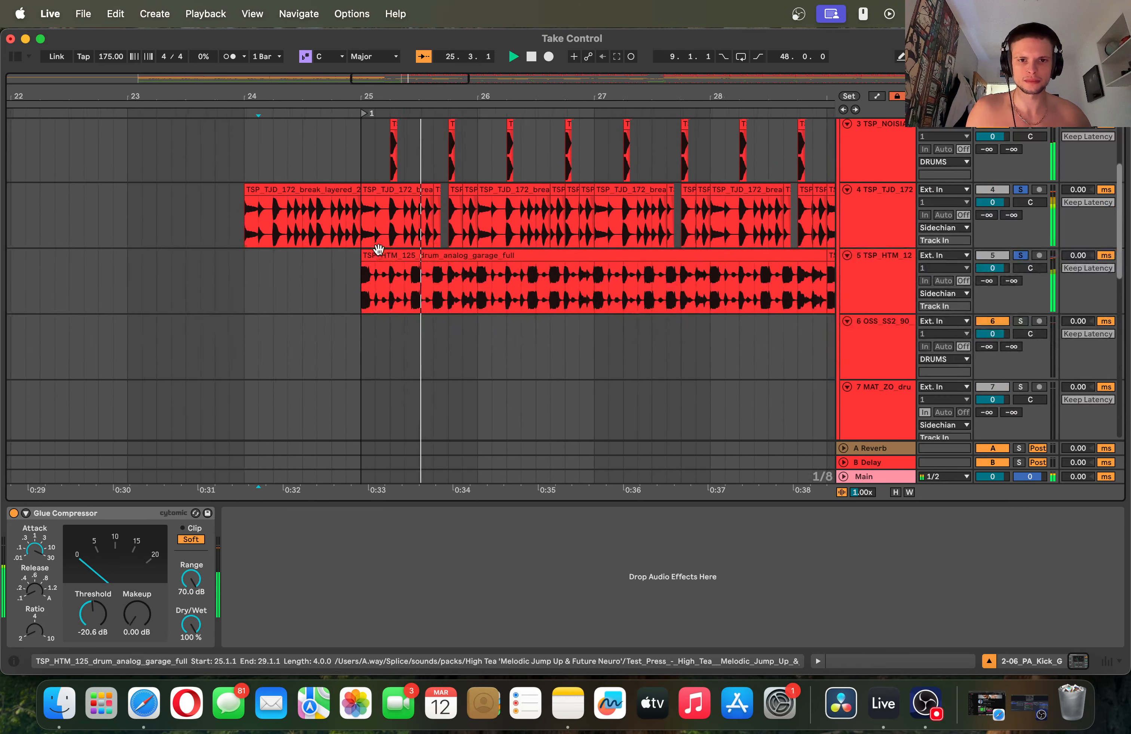
{"action": "scroll", "coordinate": [381, 253], "scroll_direction": "up", "scroll_amount": 2}
{"action": "scroll", "coordinate": [381, 255], "scroll_direction": "up", "scroll_amount": 1}
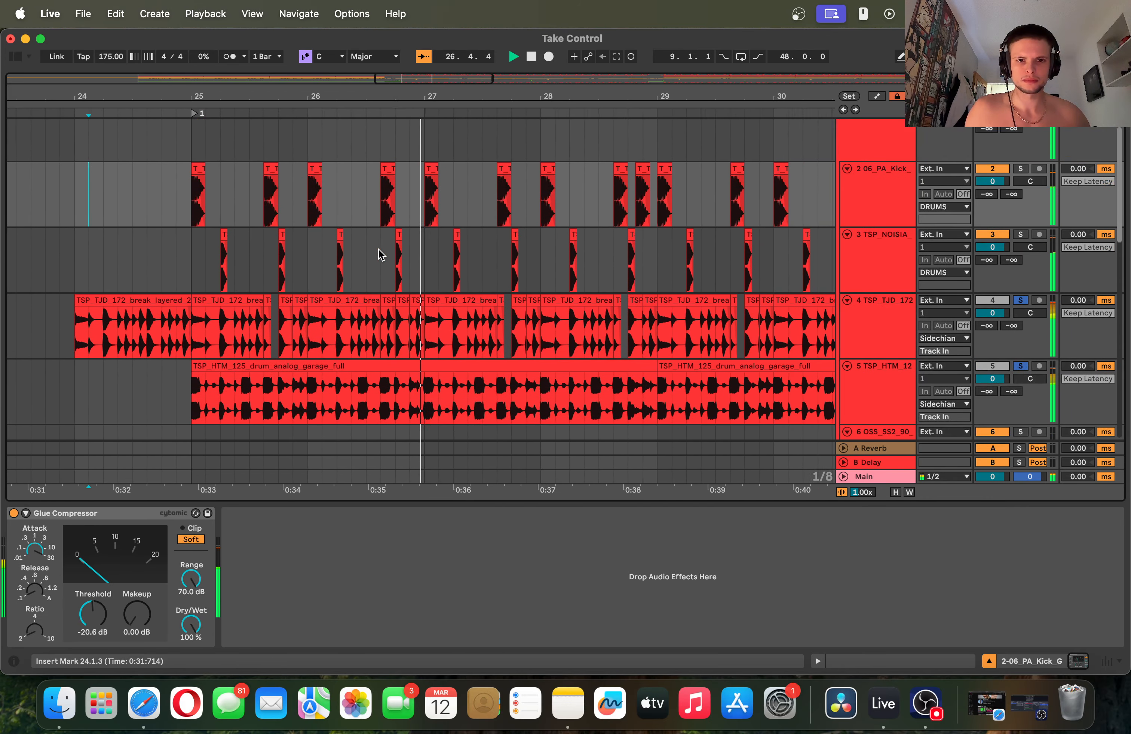
{"action": "left_click_drag", "start_coordinate": [429, 107], "coordinate": [832, 119]}
{"action": "key", "text": "space"}
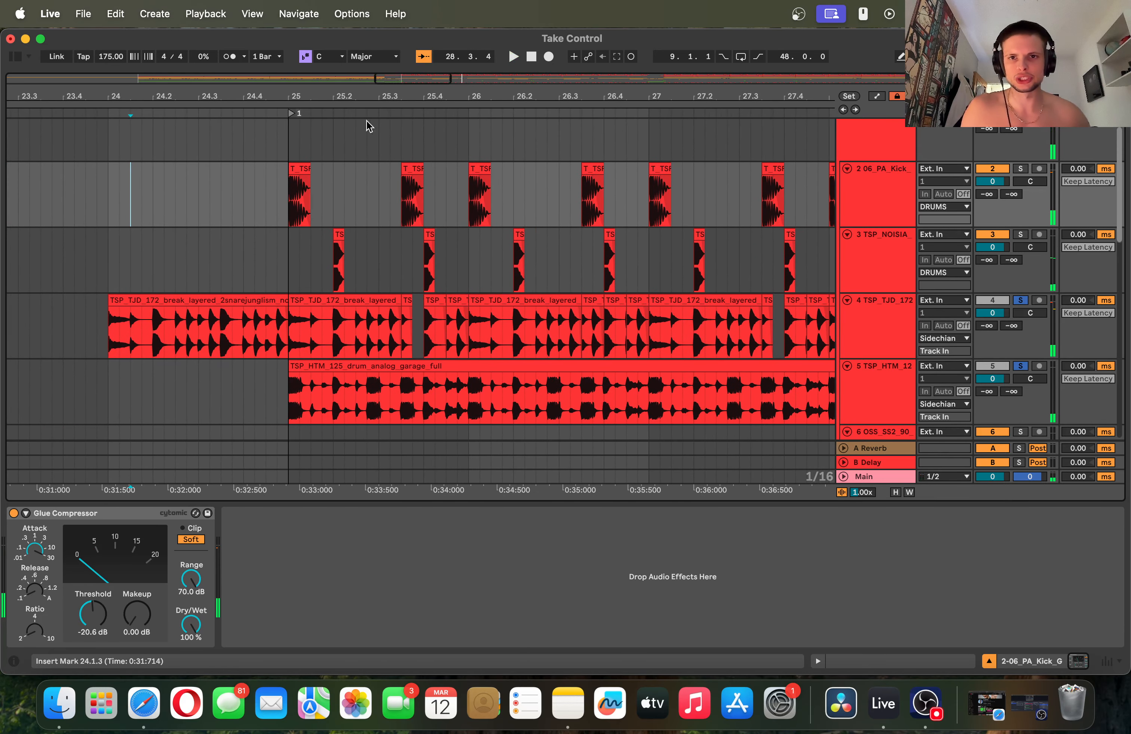
- Select bar 25 of the layered break on track 4 and solo only that track
{"action": "left_click_drag", "start_coordinate": [318, 102], "coordinate": [318, 144]}
{"action": "left_click_drag", "start_coordinate": [265, 332], "coordinate": [652, 340]}
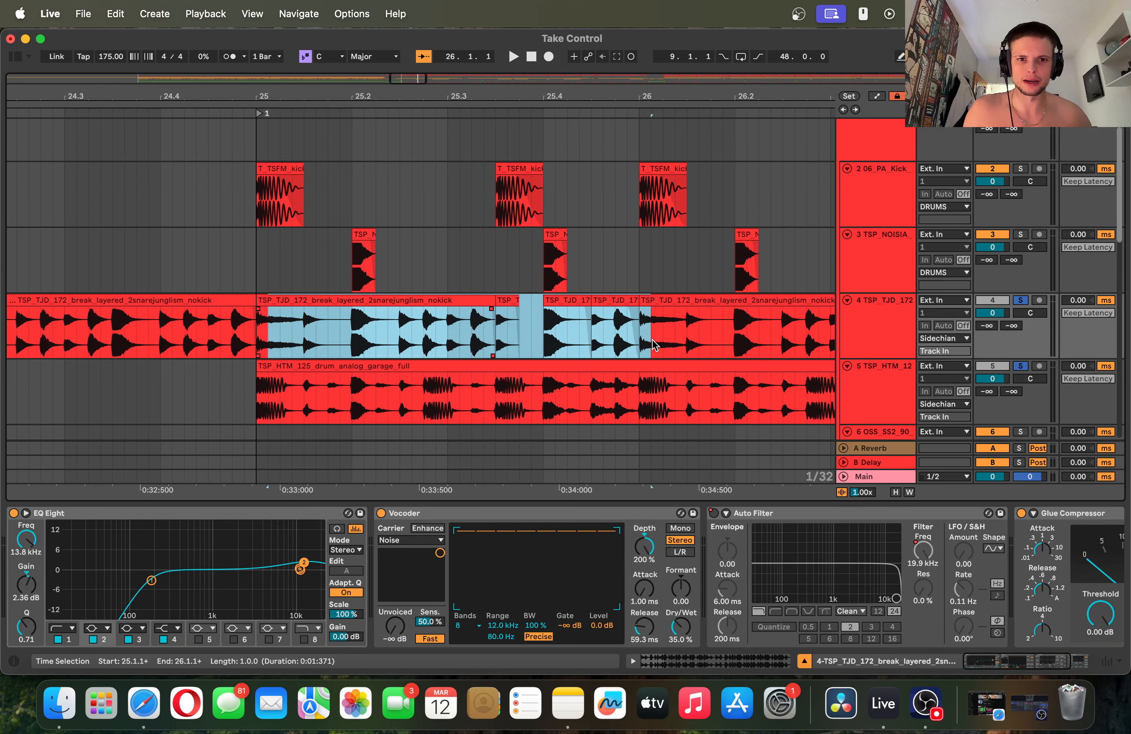
{"action": "left_click", "coordinate": [1015, 298]}
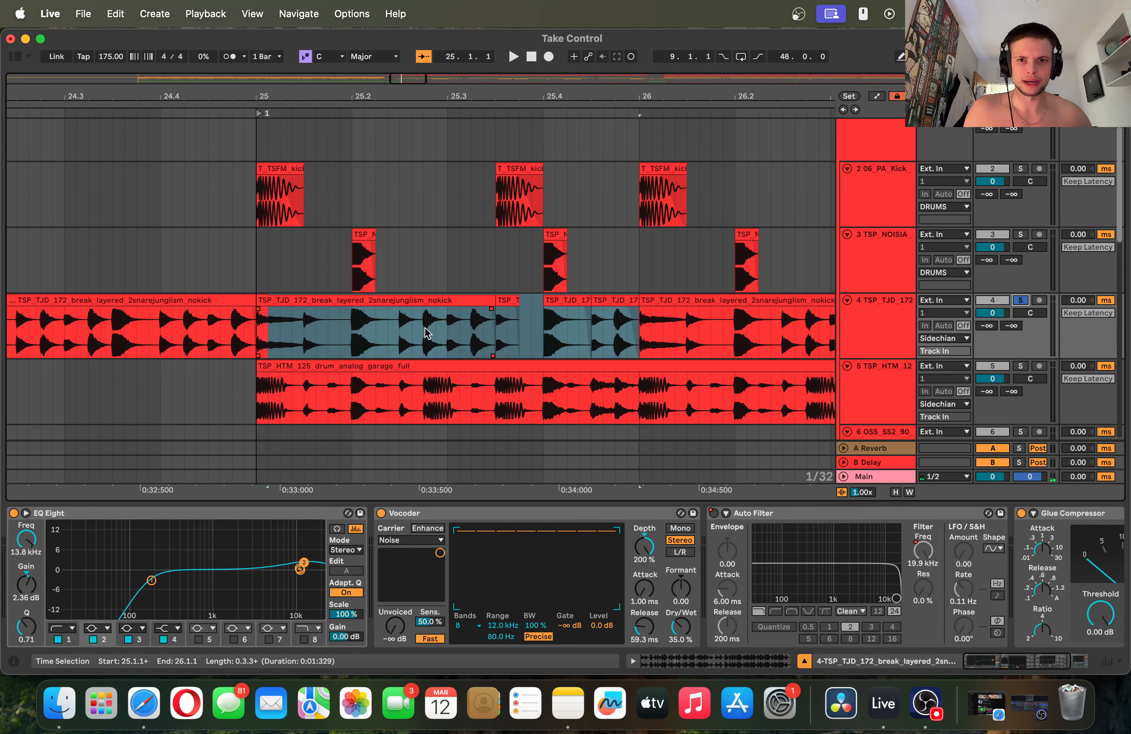
- Play the soloed layered break from around bar 25 to hear it on its own
{"action": "key", "text": "space"}
{"action": "key", "text": "space"}
{"action": "left_click", "coordinate": [225, 337]}
{"action": "key", "text": "space"}
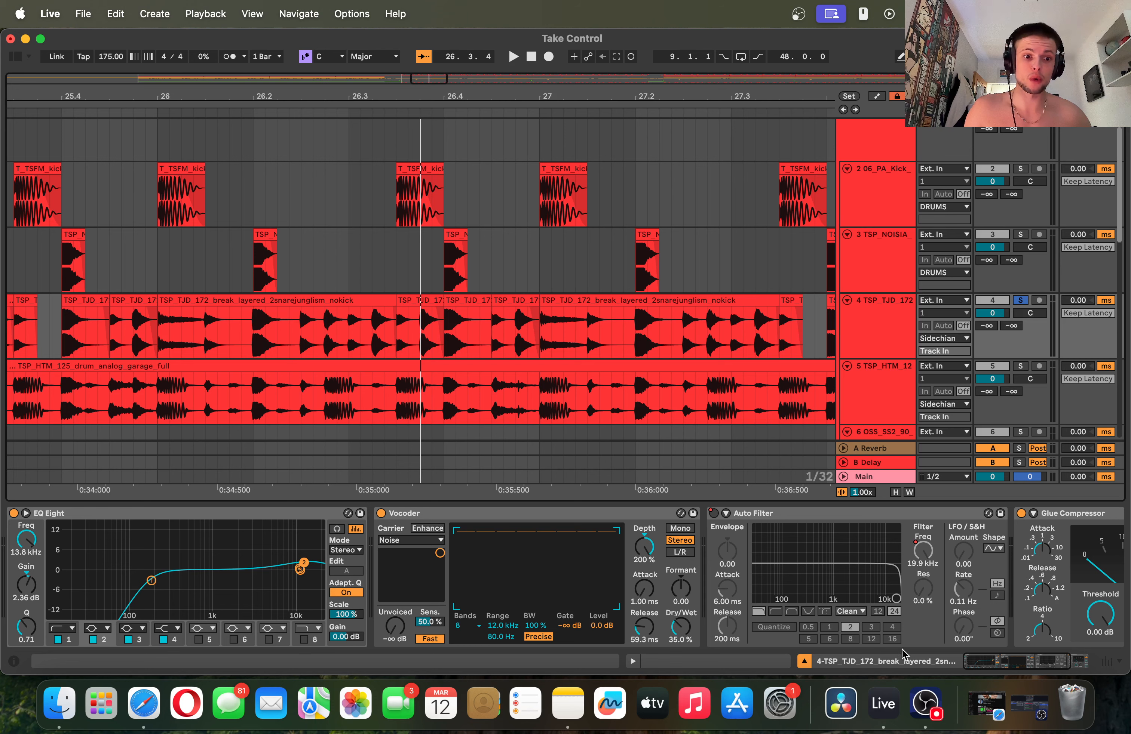
- Play the layered break while switching its Vocoder off and on to compare the sound
{"action": "left_click_drag", "start_coordinate": [994, 660], "coordinate": [951, 664]}
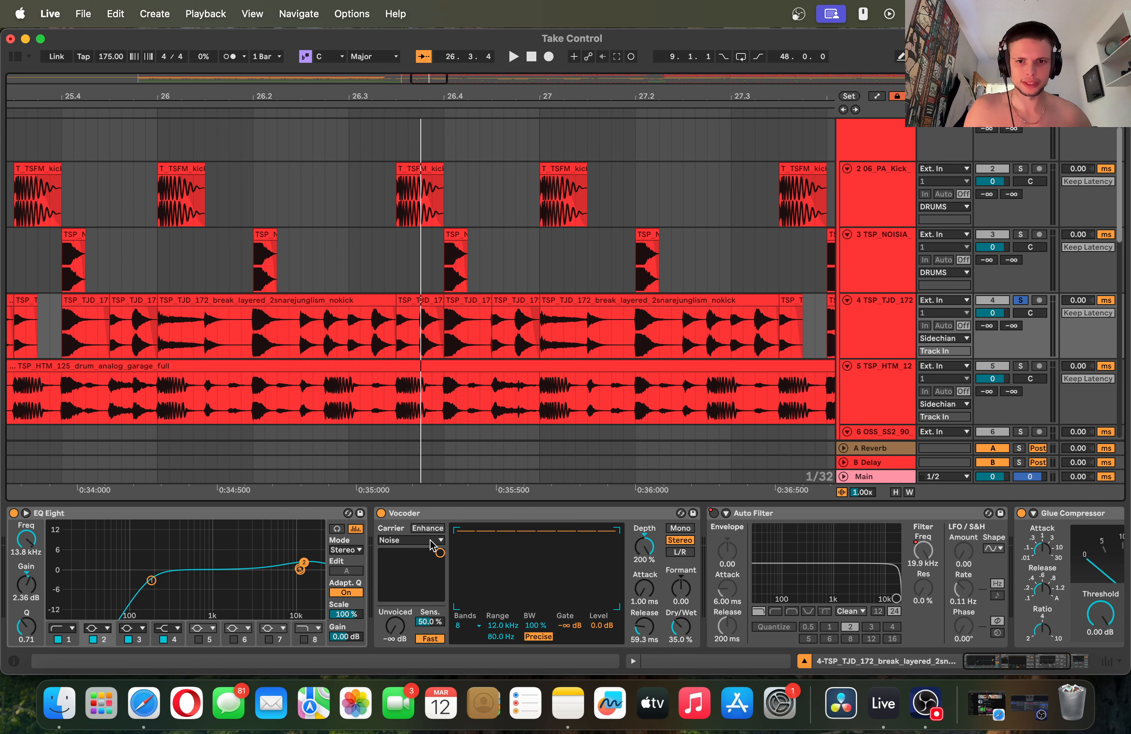
{"action": "left_click", "coordinate": [414, 542]}
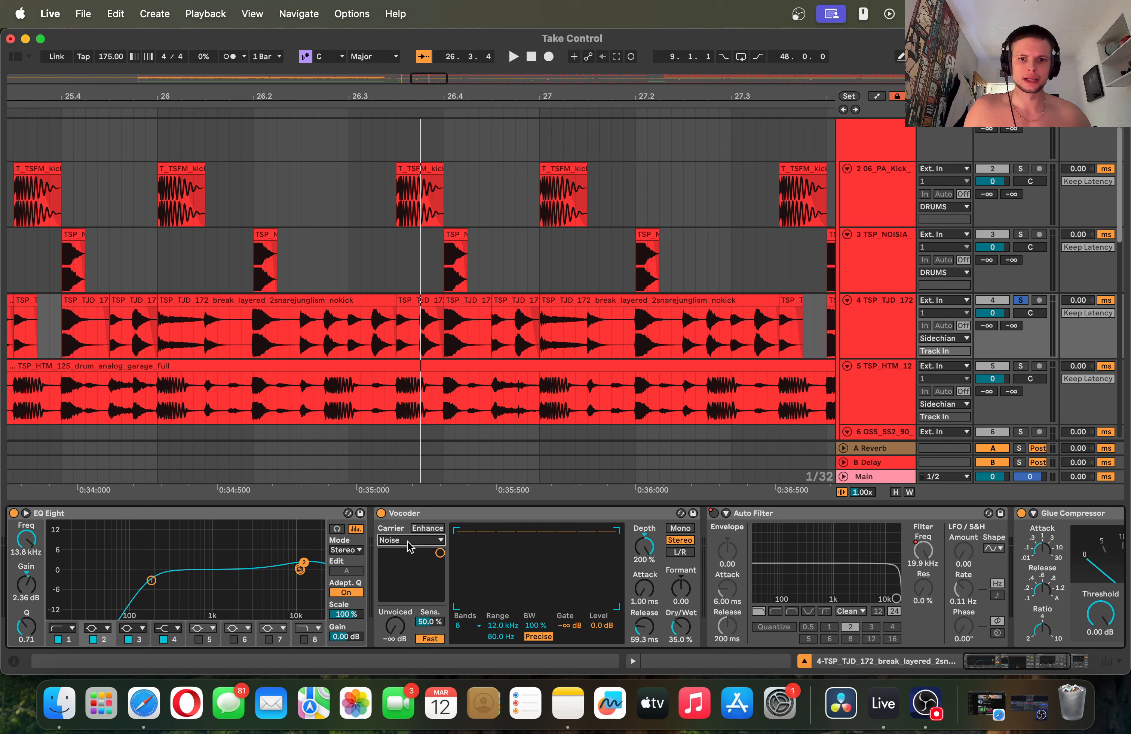
{"action": "left_click", "coordinate": [382, 513]}
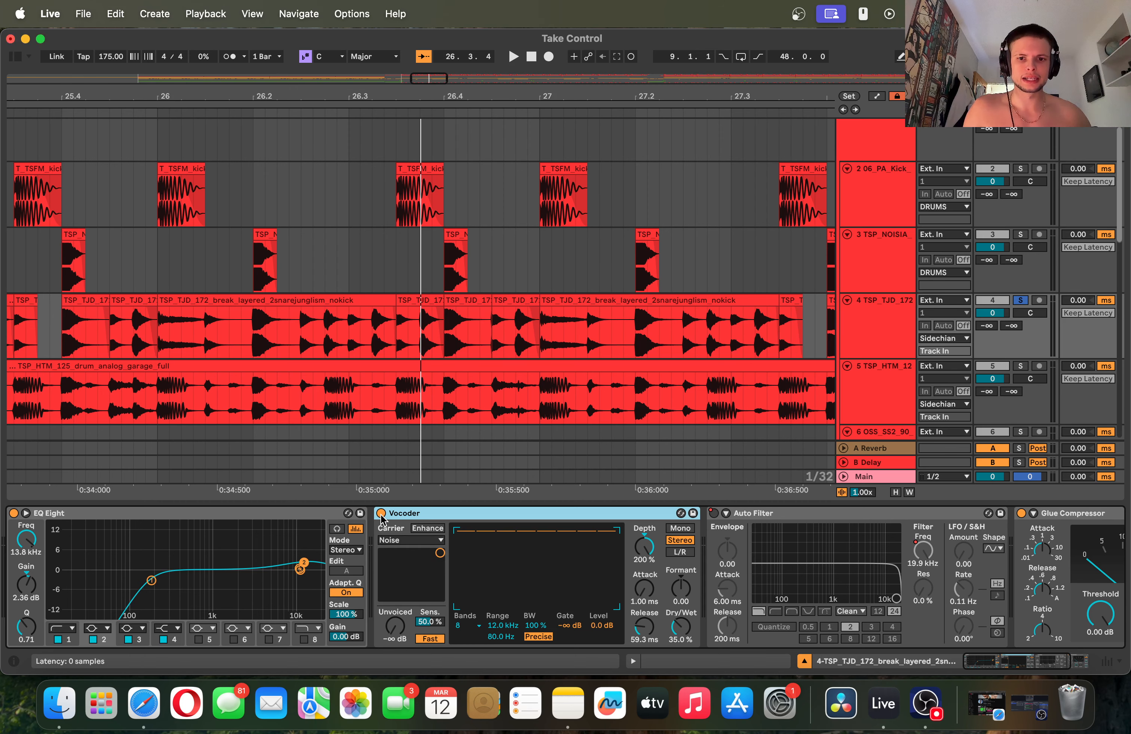
{"action": "key", "text": "space"}
{"action": "left_click", "coordinate": [381, 514]}
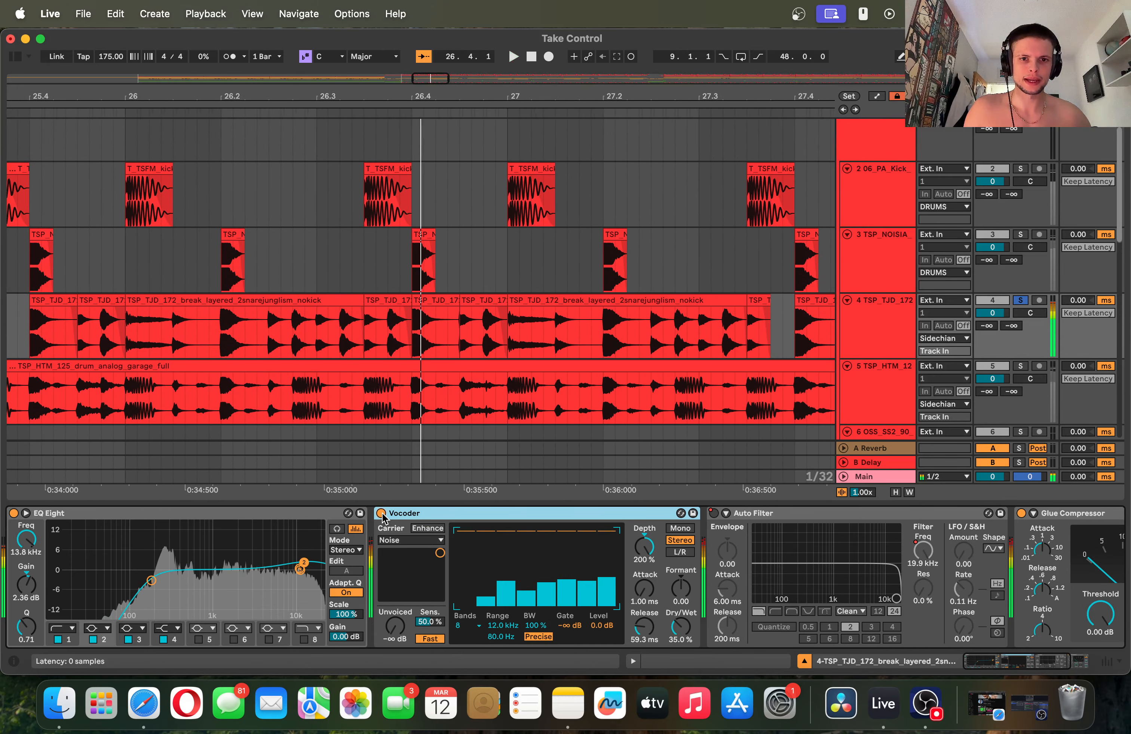
{"action": "left_click", "coordinate": [381, 514]}
{"action": "left_click", "coordinate": [381, 514]}
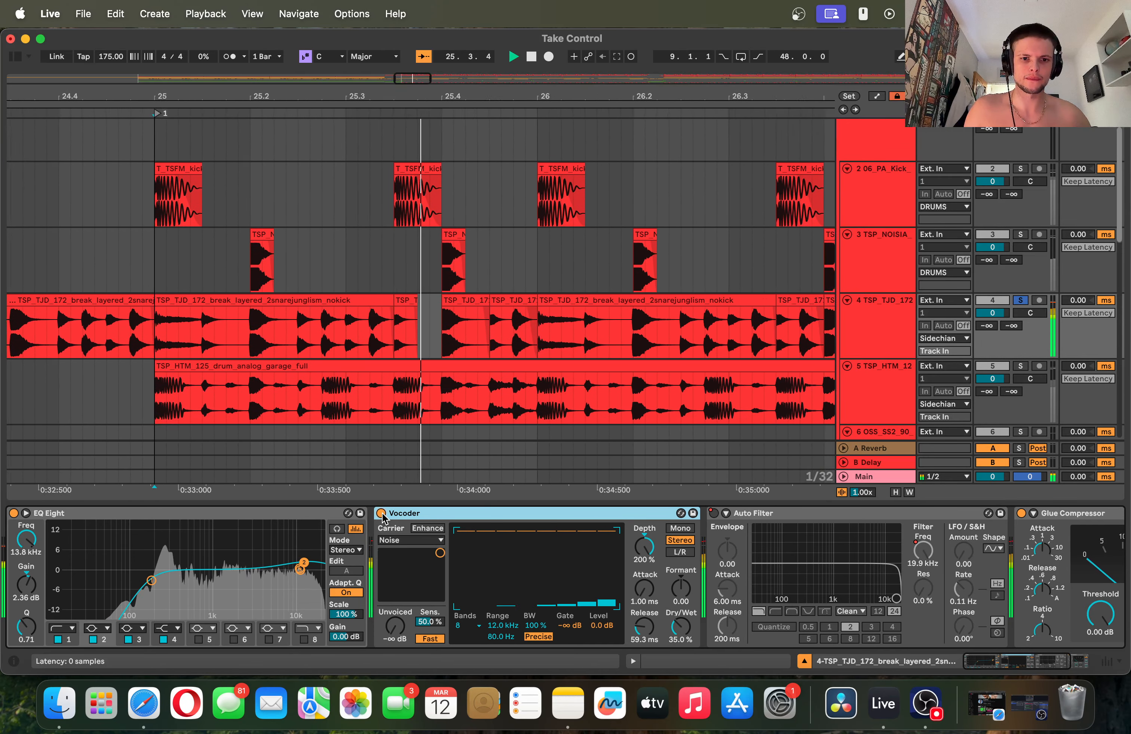
{"action": "left_click", "coordinate": [381, 514]}
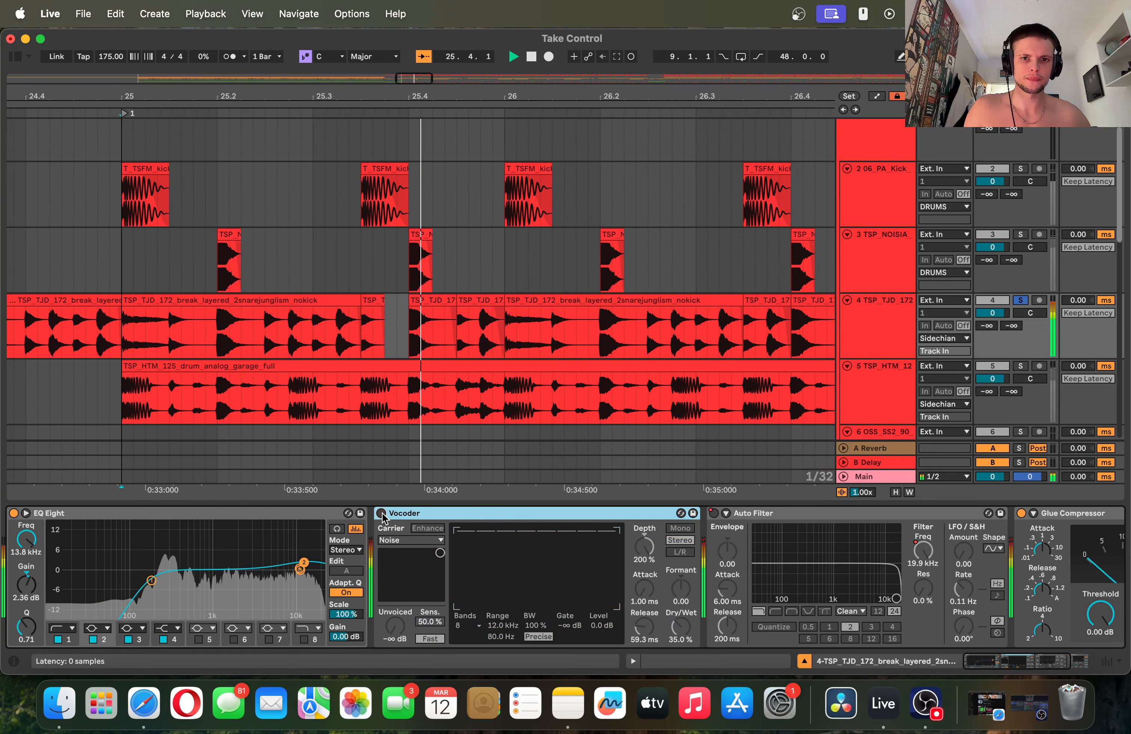
{"action": "left_click", "coordinate": [382, 513]}
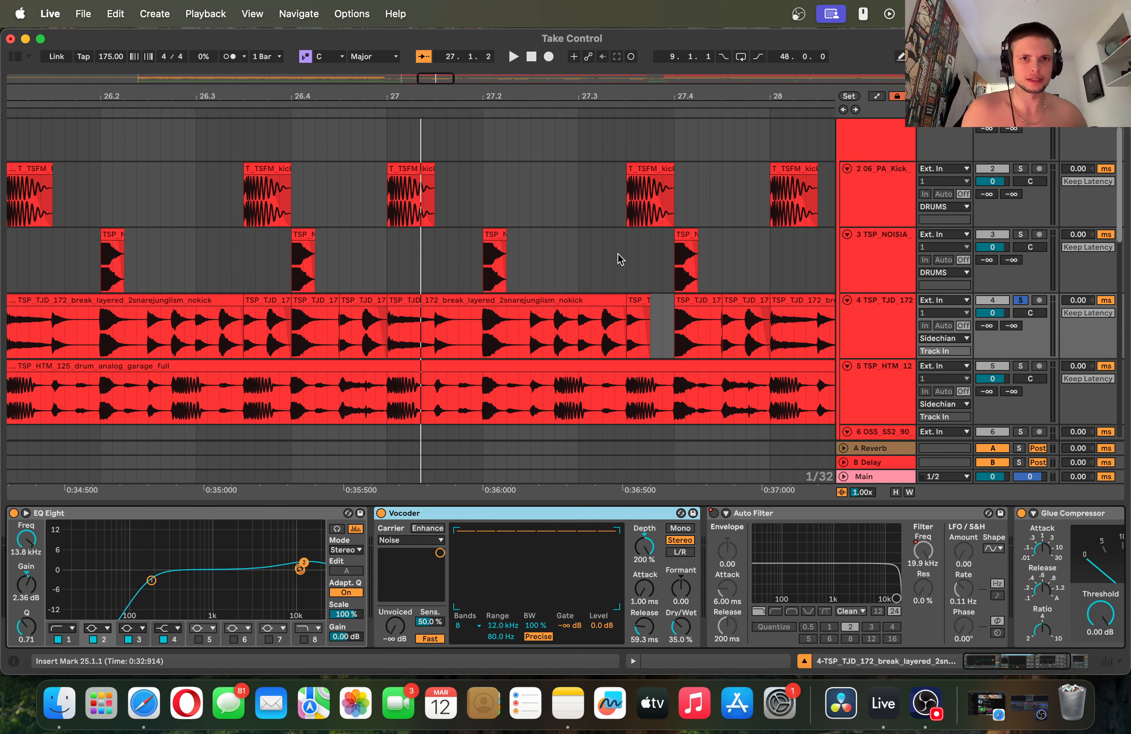
- Examine the rest of the layered break's effect chain through to the Glue Compressor
{"action": "left_click_drag", "start_coordinate": [481, 97], "coordinate": [453, 74]}
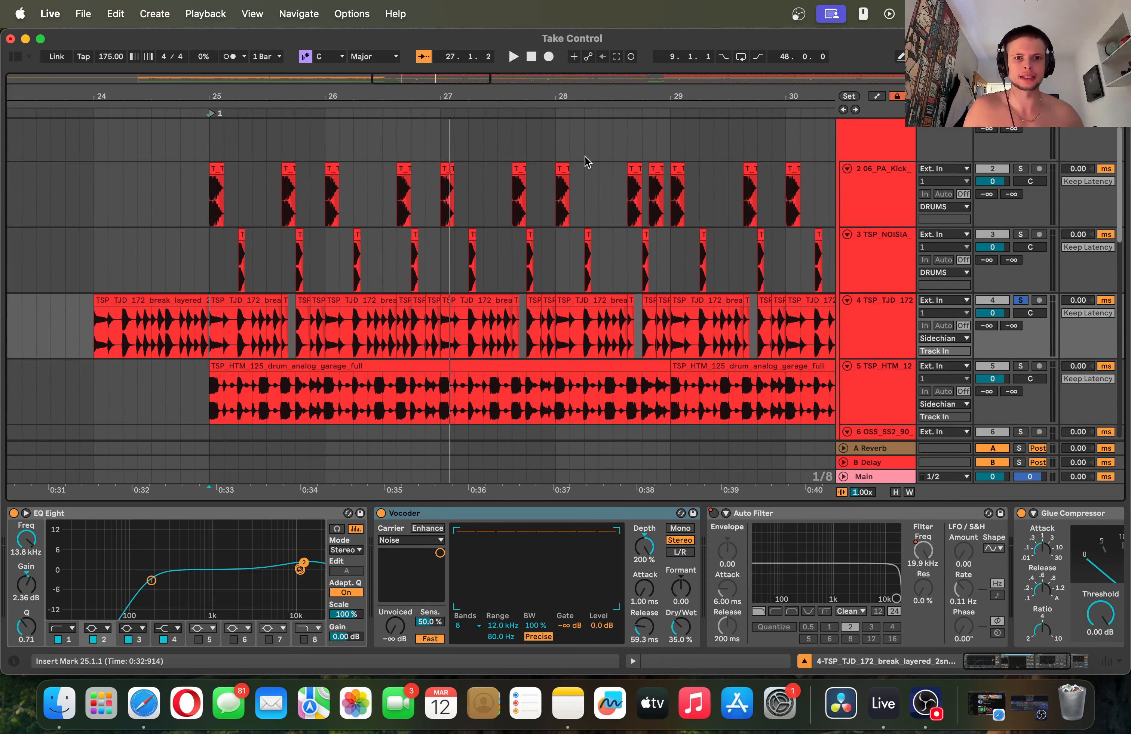
{"action": "left_click", "coordinate": [1007, 662]}
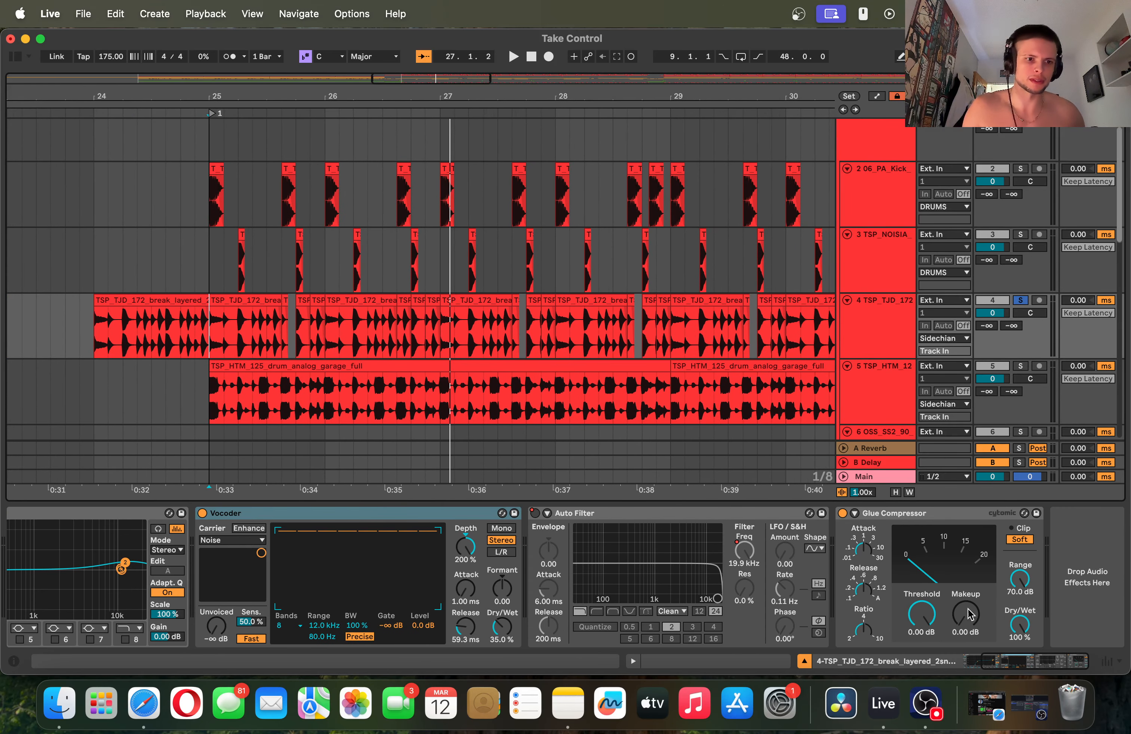
{"action": "left_click_drag", "start_coordinate": [1024, 661], "coordinate": [965, 653]}
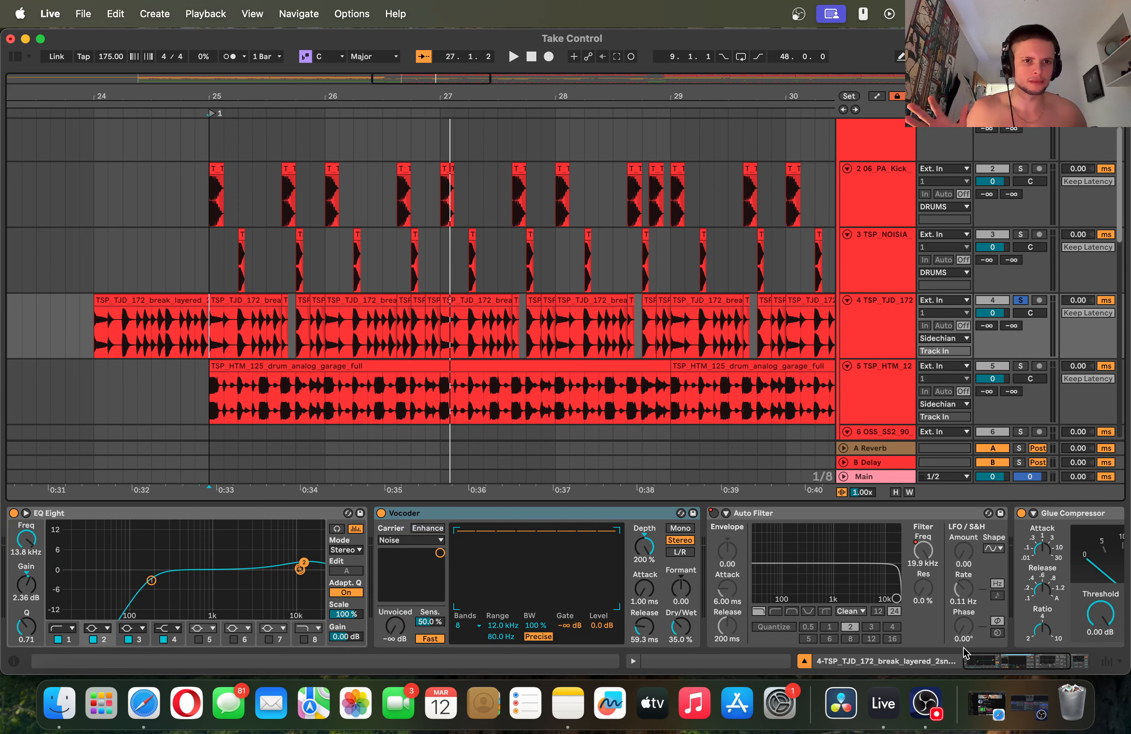
{"action": "left_click", "coordinate": [876, 353]}
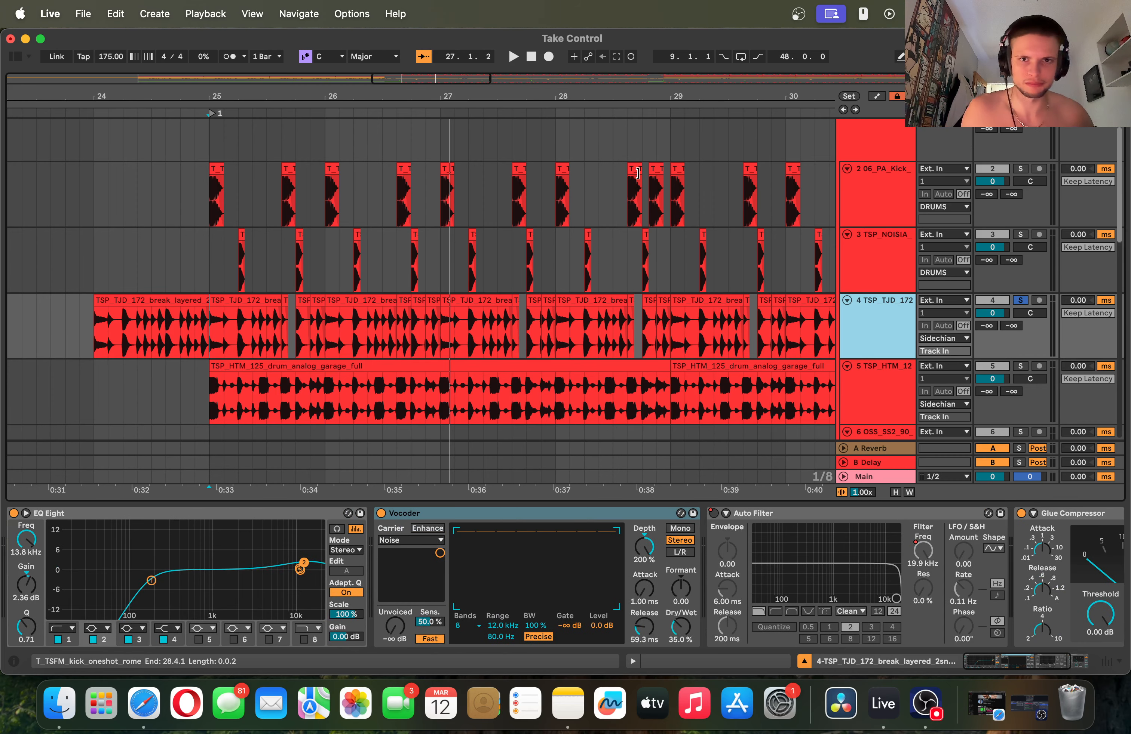
- Select track 5 TSP_HTM_12 with the garage drum loop and solo only that track
{"action": "left_click_drag", "start_coordinate": [208, 115], "coordinate": [460, 222]}
{"action": "left_click", "coordinate": [893, 402]}
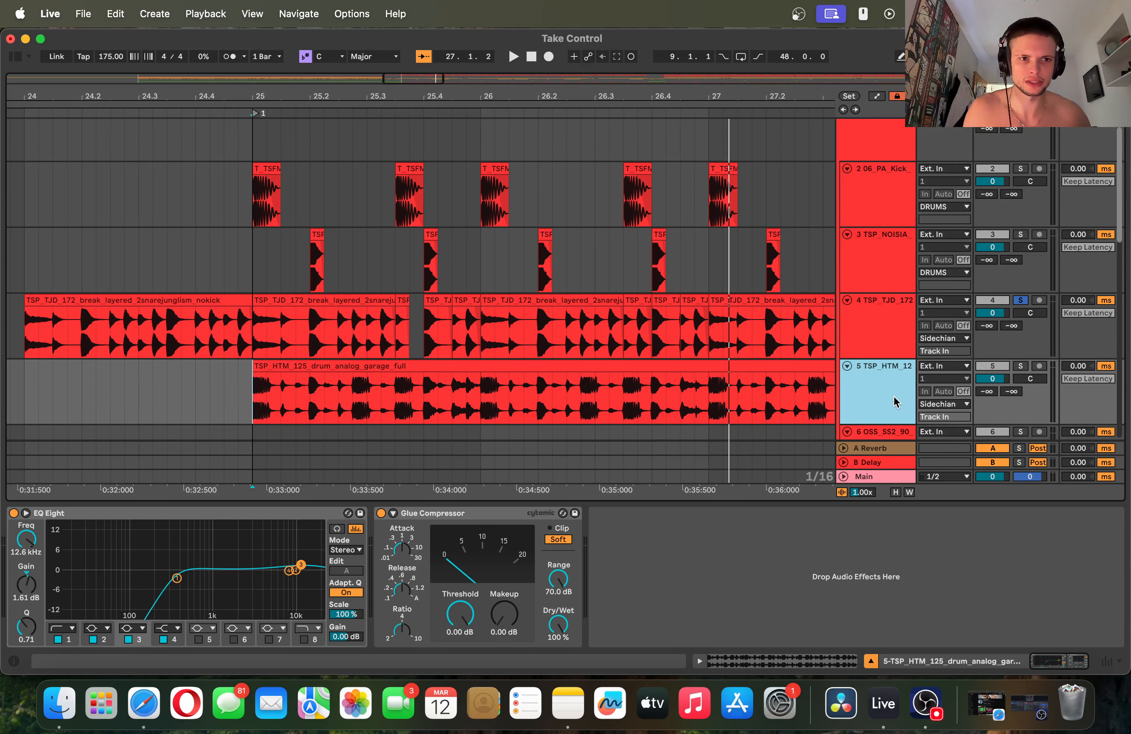
{"action": "left_click", "coordinate": [1020, 366]}
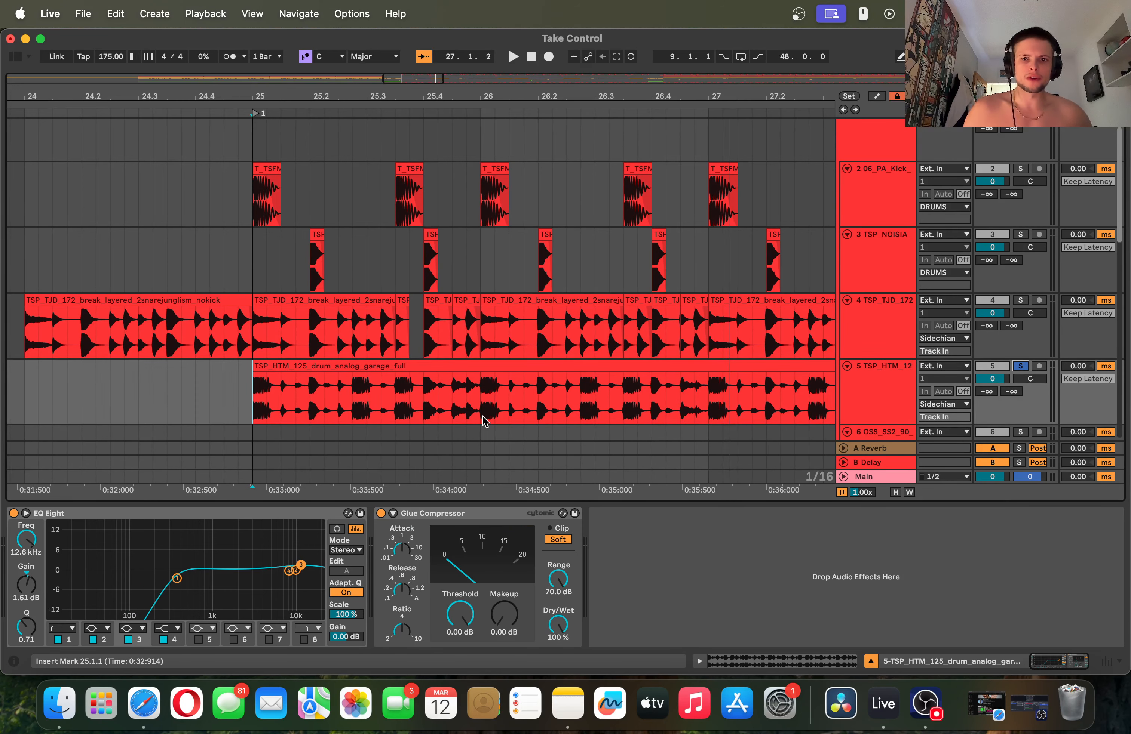
- Play the soloed garage drum loop from bar 25 several times and check its EQ Eight spectrum
{"action": "key", "text": "space"}
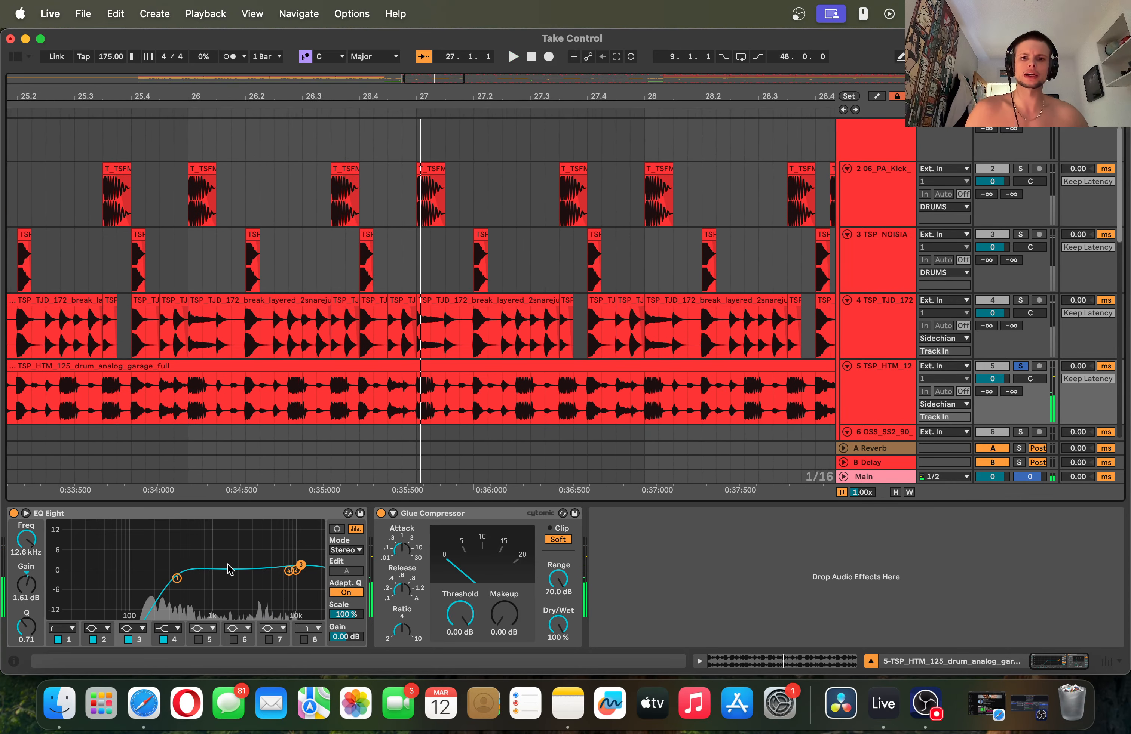
{"action": "key", "text": "space"}
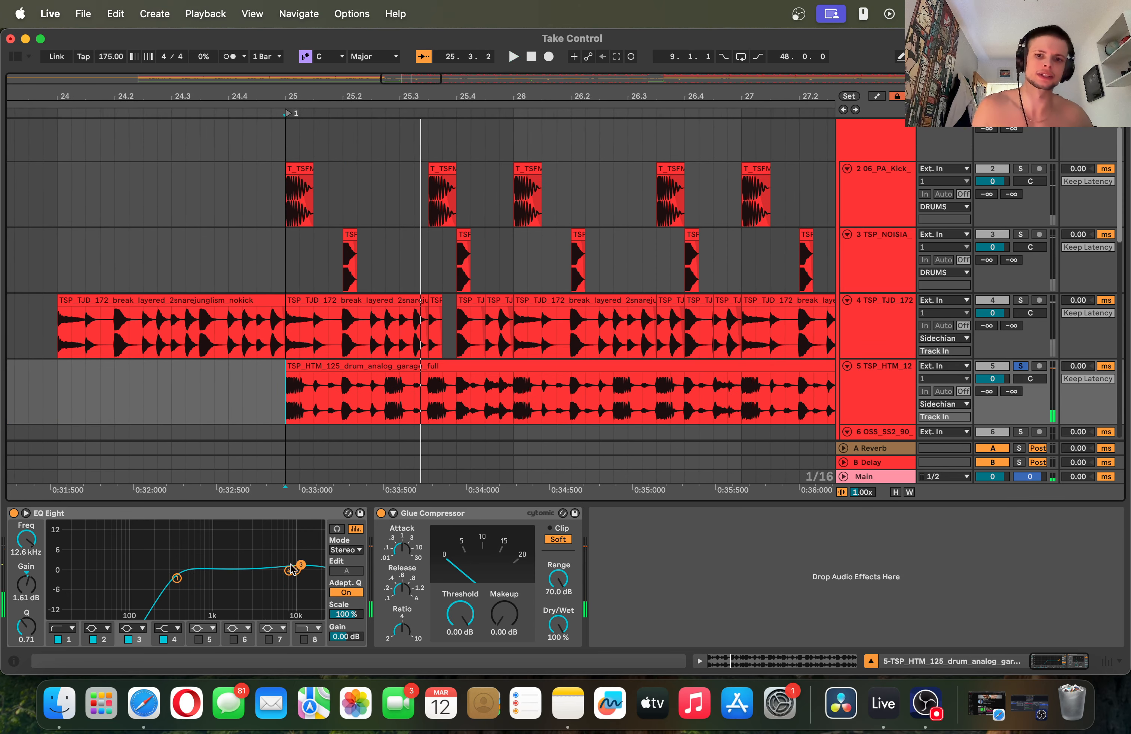
{"action": "key", "text": "space"}
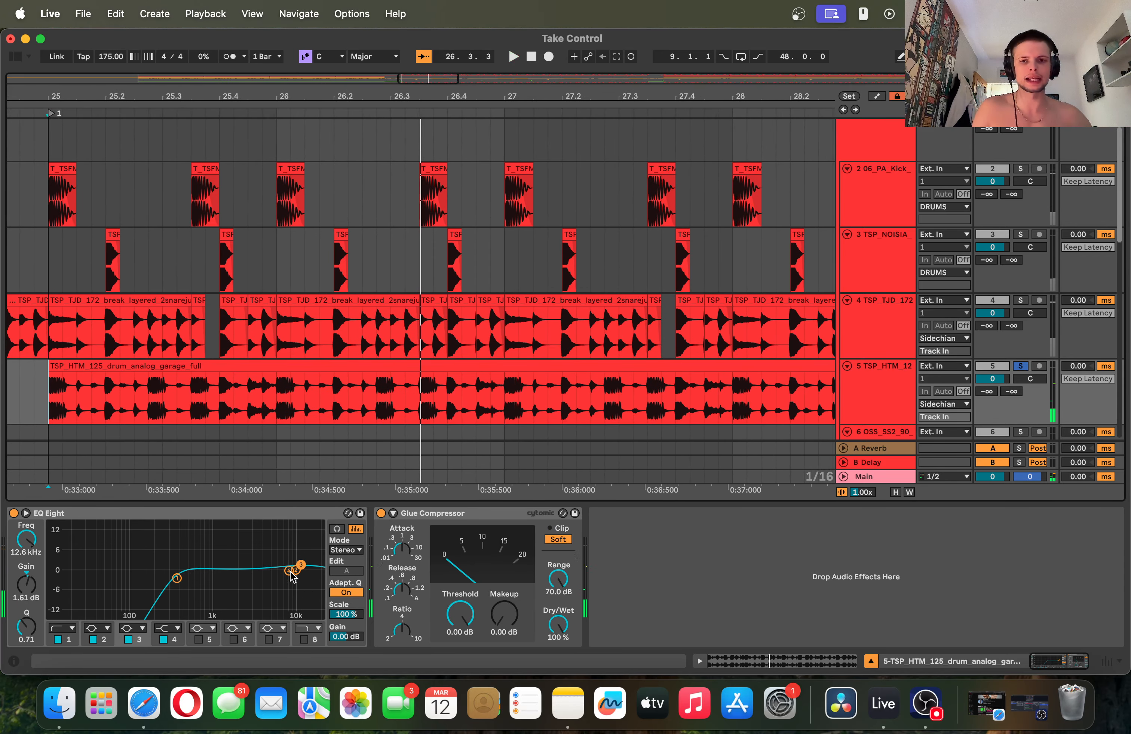
{"action": "key", "text": "space"}
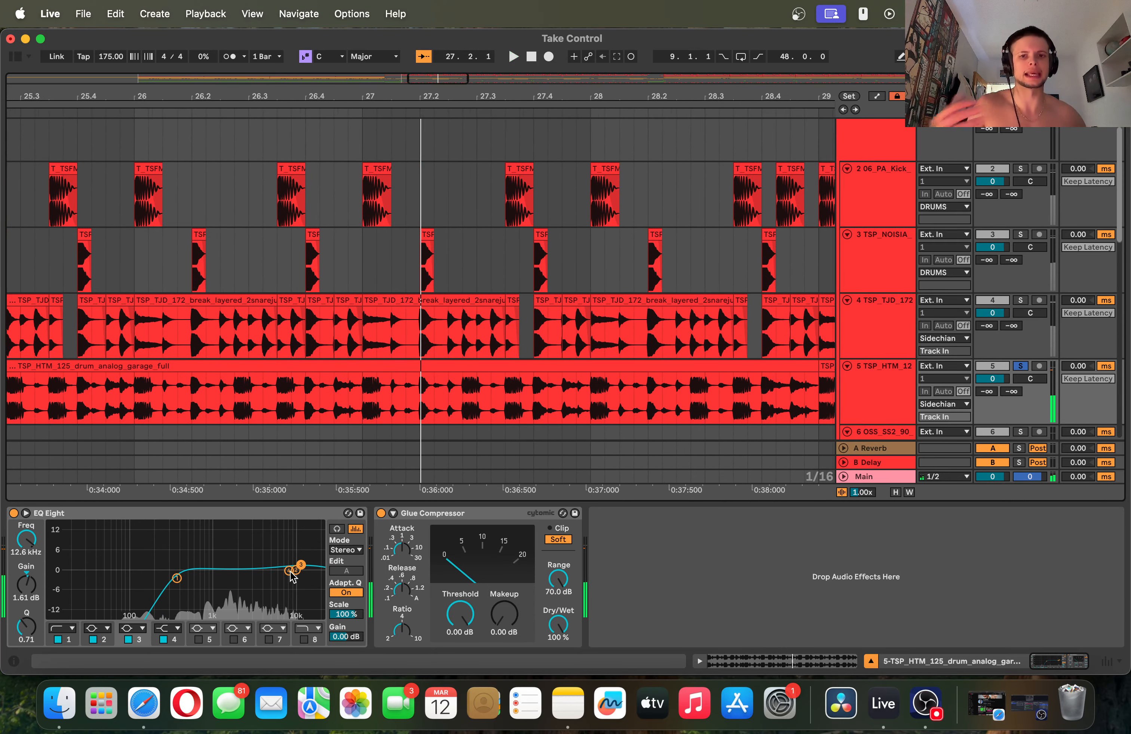
{"action": "left_click_drag", "start_coordinate": [346, 100], "coordinate": [618, 220]}
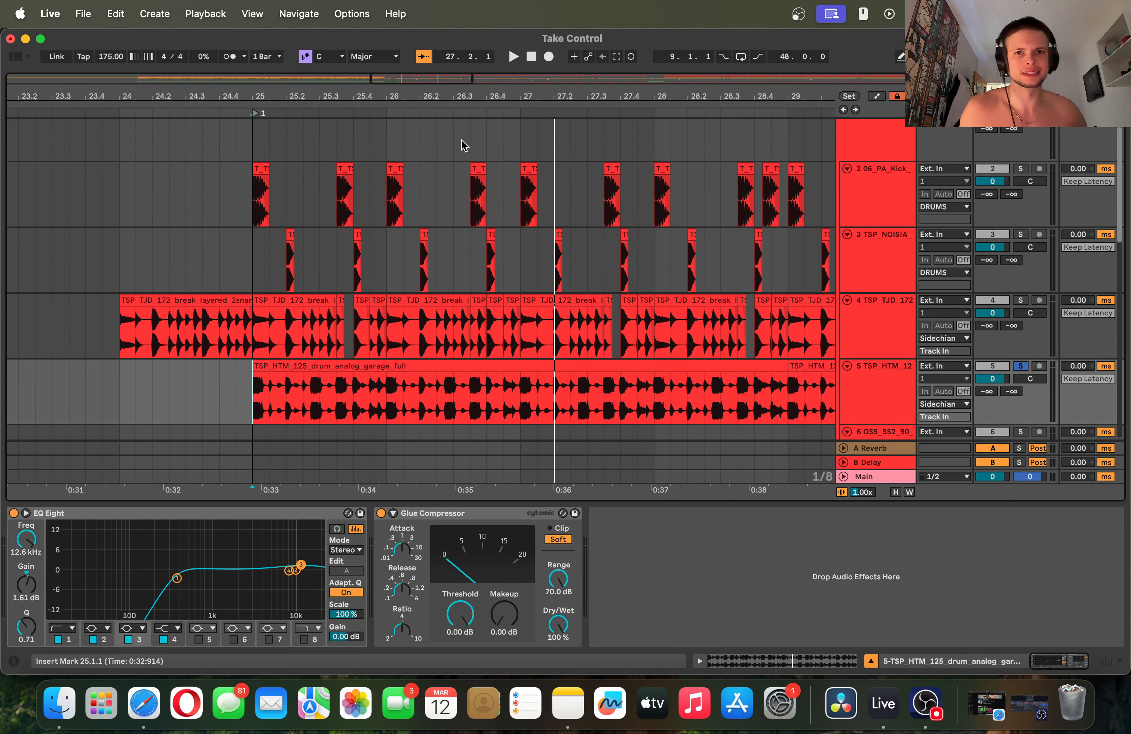
- Highlight the layered break on track 4 and the garage loop on track 5 from bar 25 to bar 27
{"action": "left_click_drag", "start_coordinate": [228, 94], "coordinate": [263, 104]}
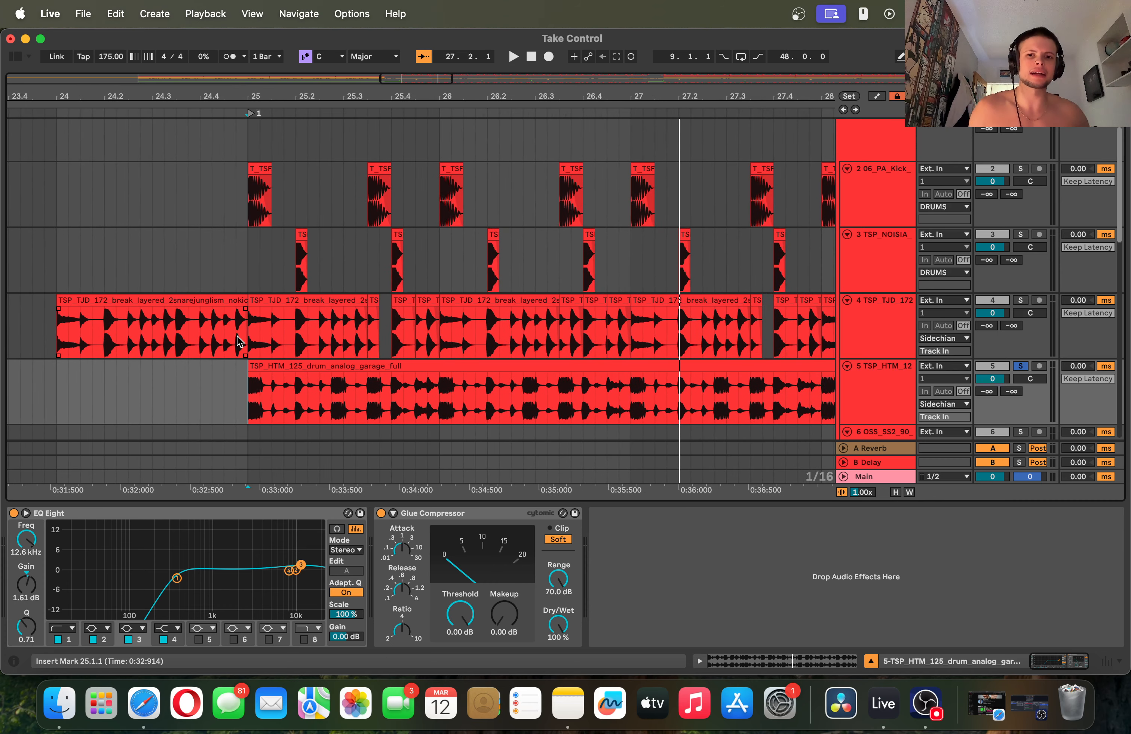
{"action": "left_click_drag", "start_coordinate": [238, 347], "coordinate": [628, 401]}
{"action": "left_click_drag", "start_coordinate": [628, 350], "coordinate": [245, 396]}
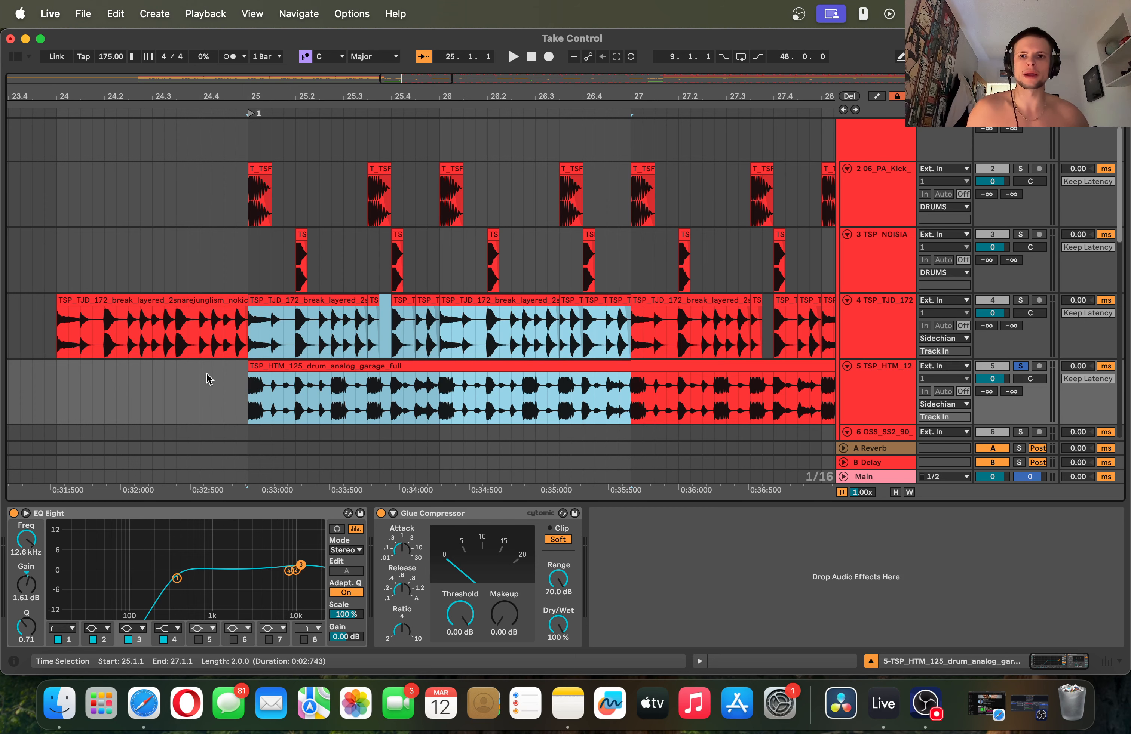
- Solo only the kick on track 2 and play it from bar 25
{"action": "left_click", "coordinate": [222, 218]}
{"action": "scroll", "coordinate": [234, 205], "scroll_direction": "up", "scroll_amount": 3}
{"action": "left_click", "coordinate": [233, 205]}
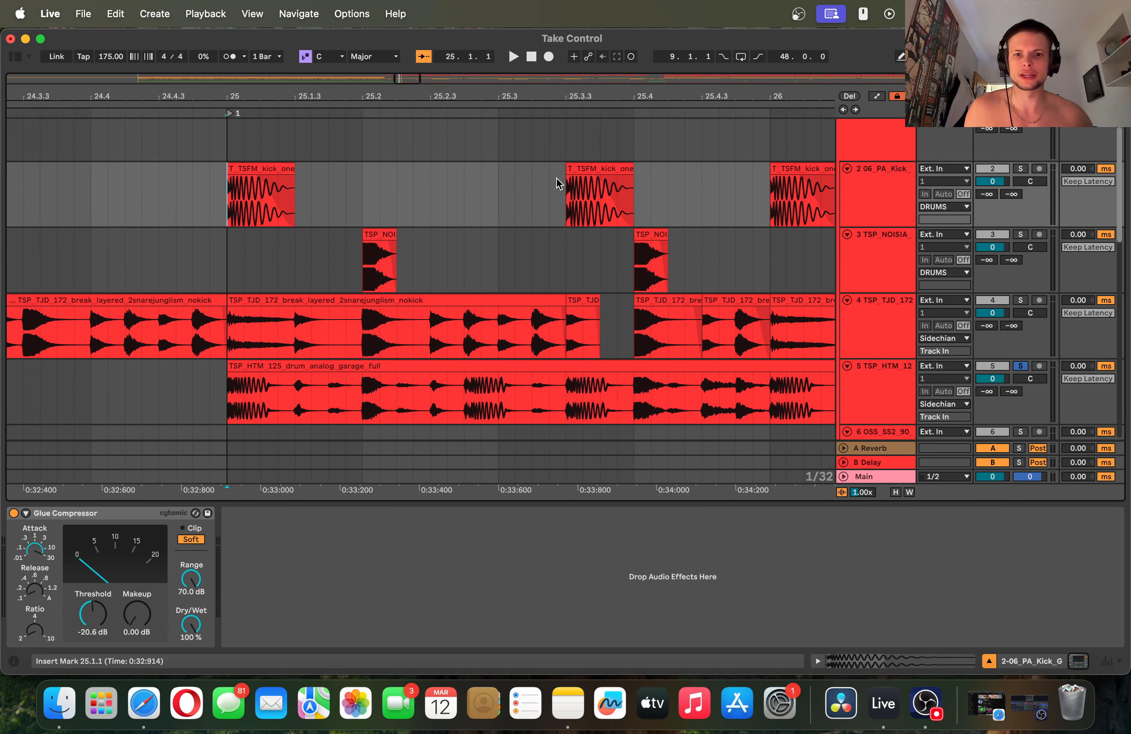
{"action": "left_click", "coordinate": [1019, 169]}
{"action": "key", "text": "space"}
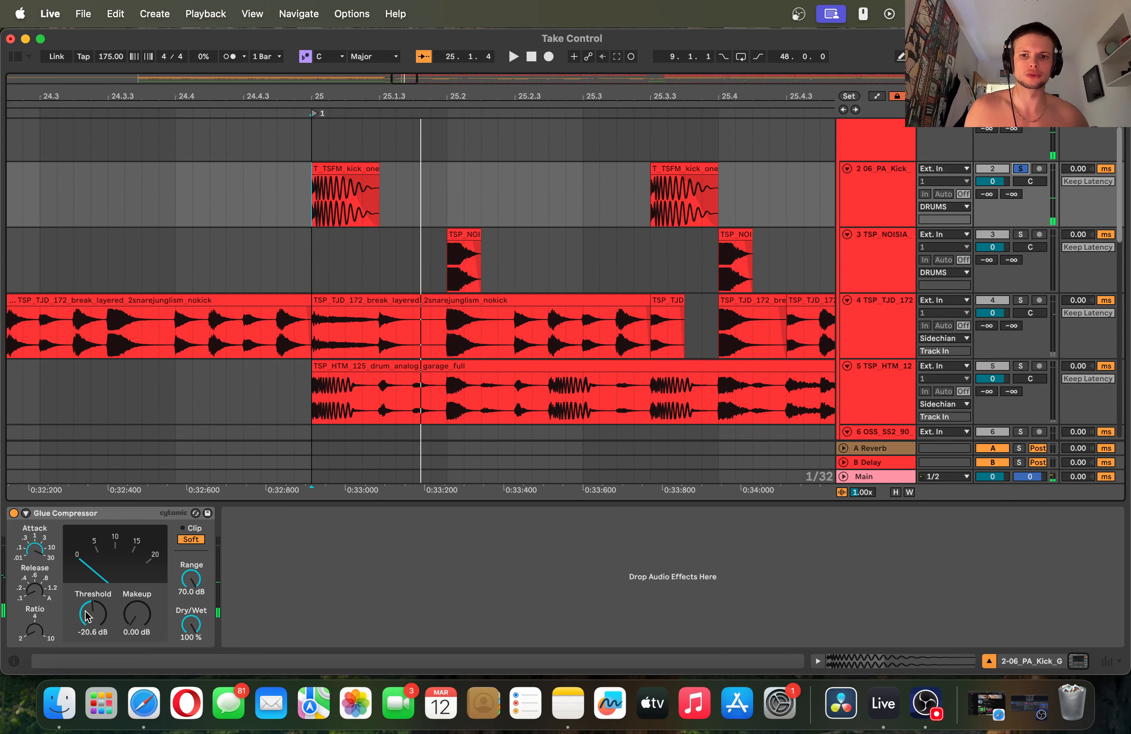
- Solo only the TSP_NOISIA snare on track 3 and play it from beat 25.2
{"action": "left_click", "coordinate": [581, 260]}
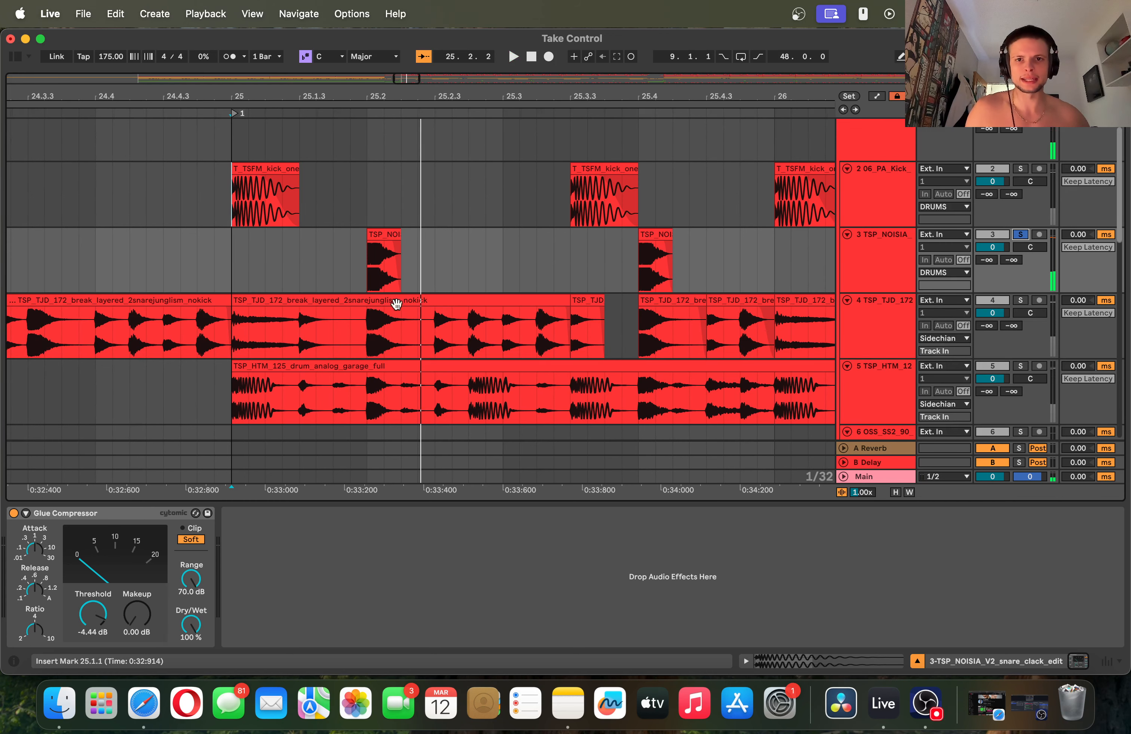
{"action": "left_click", "coordinate": [368, 279]}
{"action": "key", "text": "space"}
{"action": "key", "text": "space"}
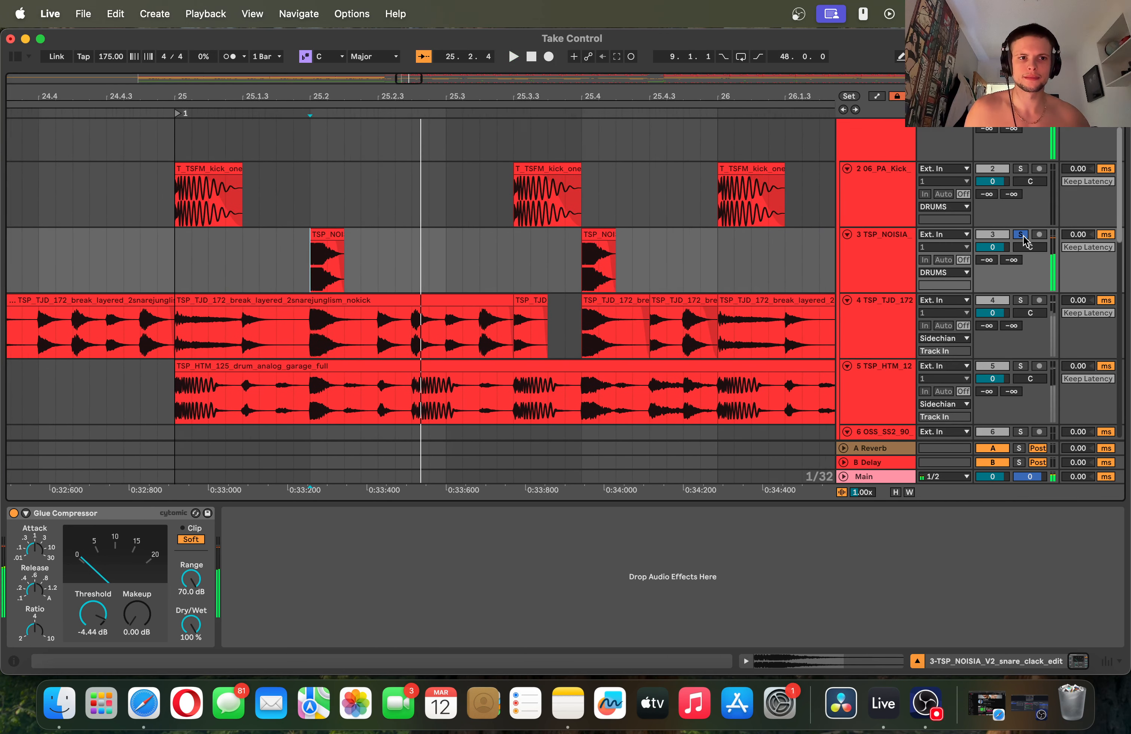
- Turn off the snare's solo and play all tracks together from bar 25
{"action": "left_click", "coordinate": [1021, 234]}
{"action": "left_click", "coordinate": [177, 245]}
{"action": "key", "text": "space"}
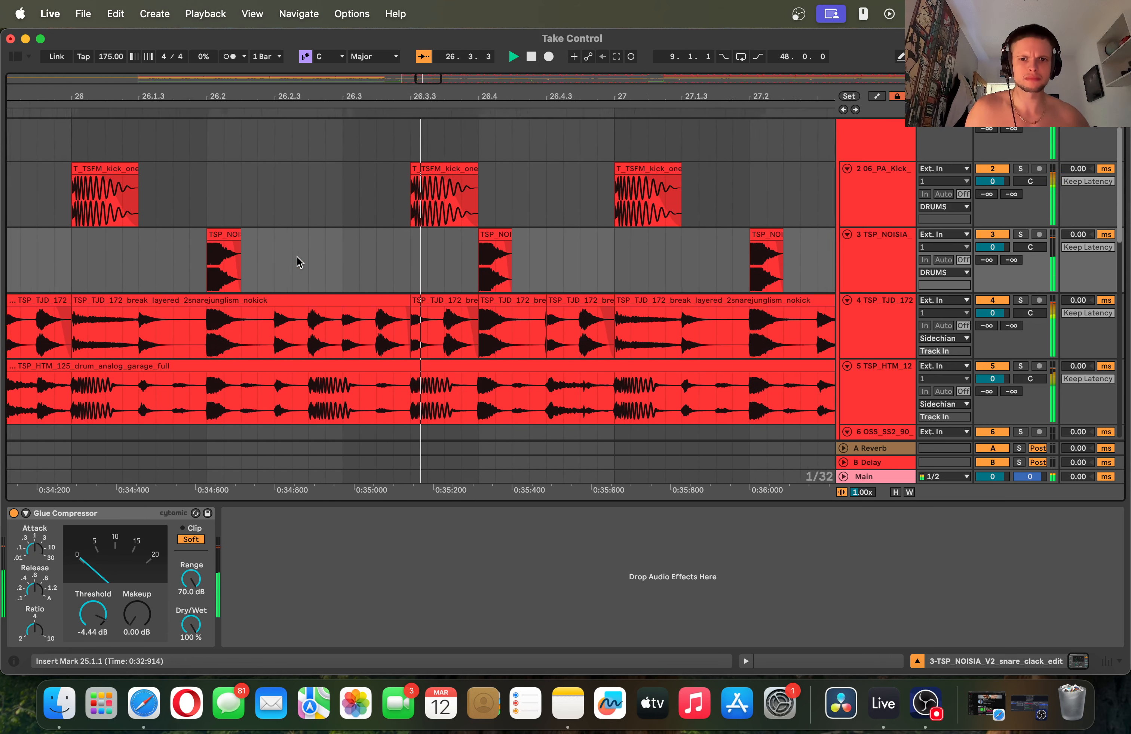
{"action": "key", "text": "space"}
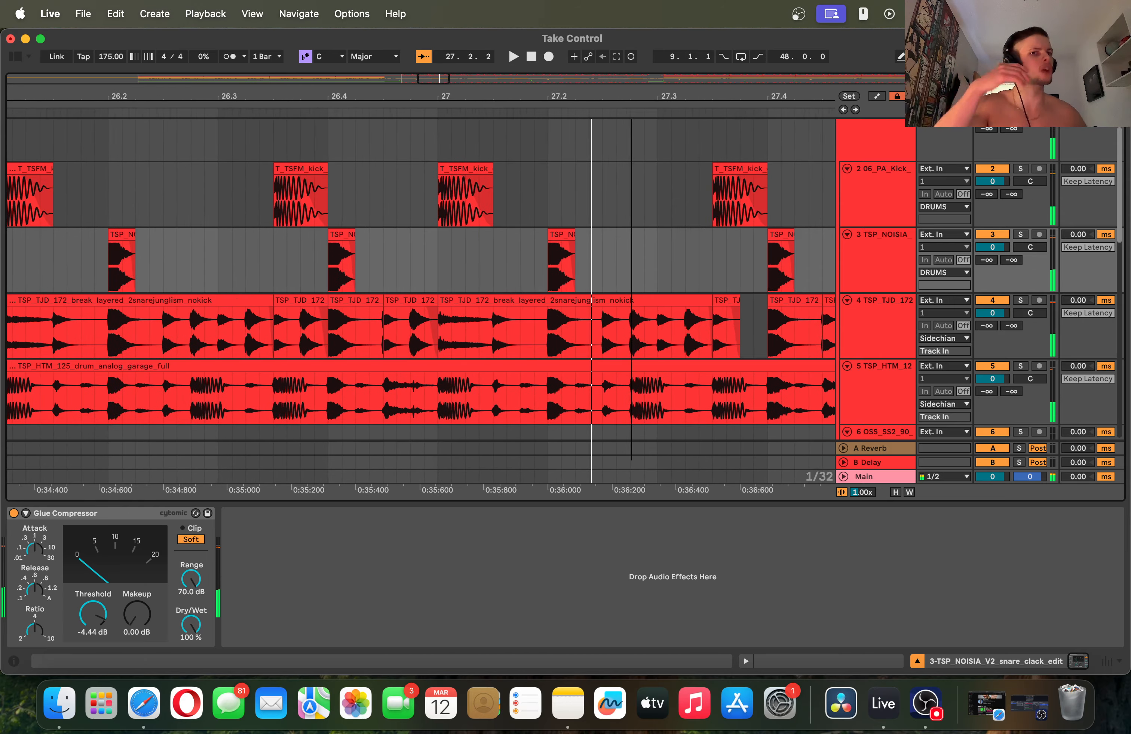
- Solo track 7 with the MAT_ZO drum loop and play it from bar 41
{"action": "left_click_drag", "start_coordinate": [656, 97], "coordinate": [335, 2]}
{"action": "scroll", "coordinate": [367, 185], "scroll_direction": "down", "scroll_amount": 8}
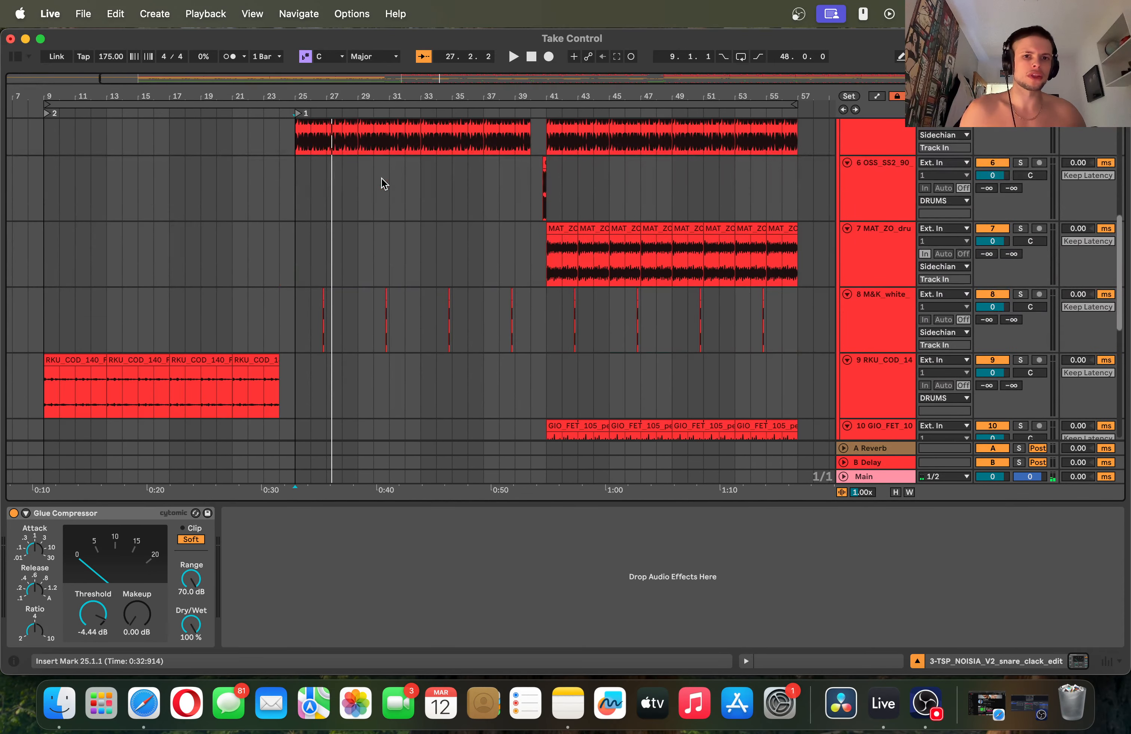
{"action": "scroll", "coordinate": [388, 189], "scroll_direction": "up", "scroll_amount": 2}
{"action": "scroll", "coordinate": [398, 193], "scroll_direction": "down", "scroll_amount": 5}
{"action": "scroll", "coordinate": [402, 193], "scroll_direction": "up", "scroll_amount": 4}
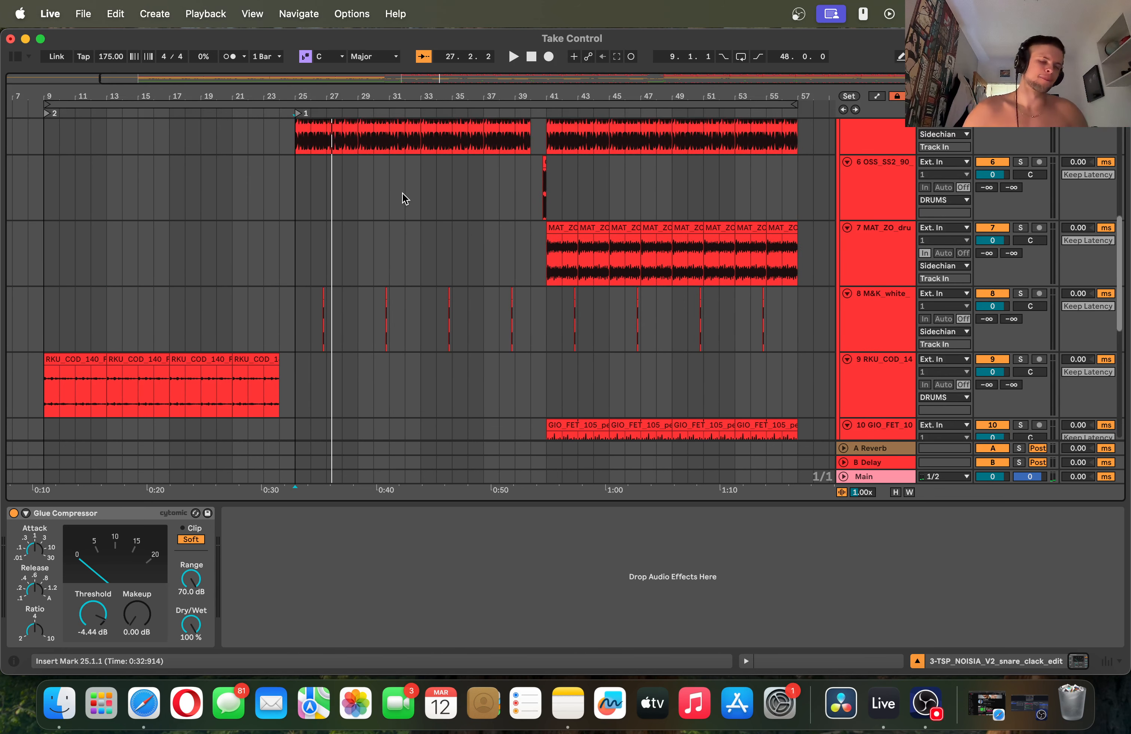
{"action": "scroll", "coordinate": [549, 182], "scroll_direction": "up", "scroll_amount": 2}
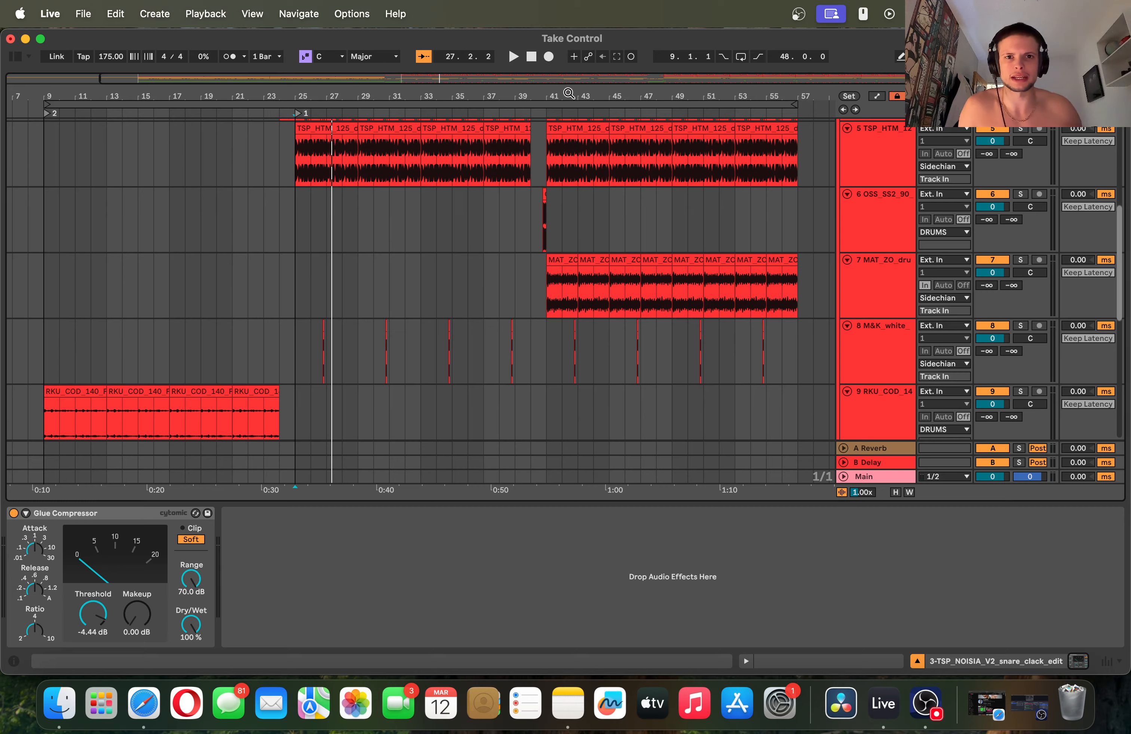
{"action": "left_click_drag", "start_coordinate": [569, 93], "coordinate": [473, 79]}
{"action": "left_click", "coordinate": [395, 287]}
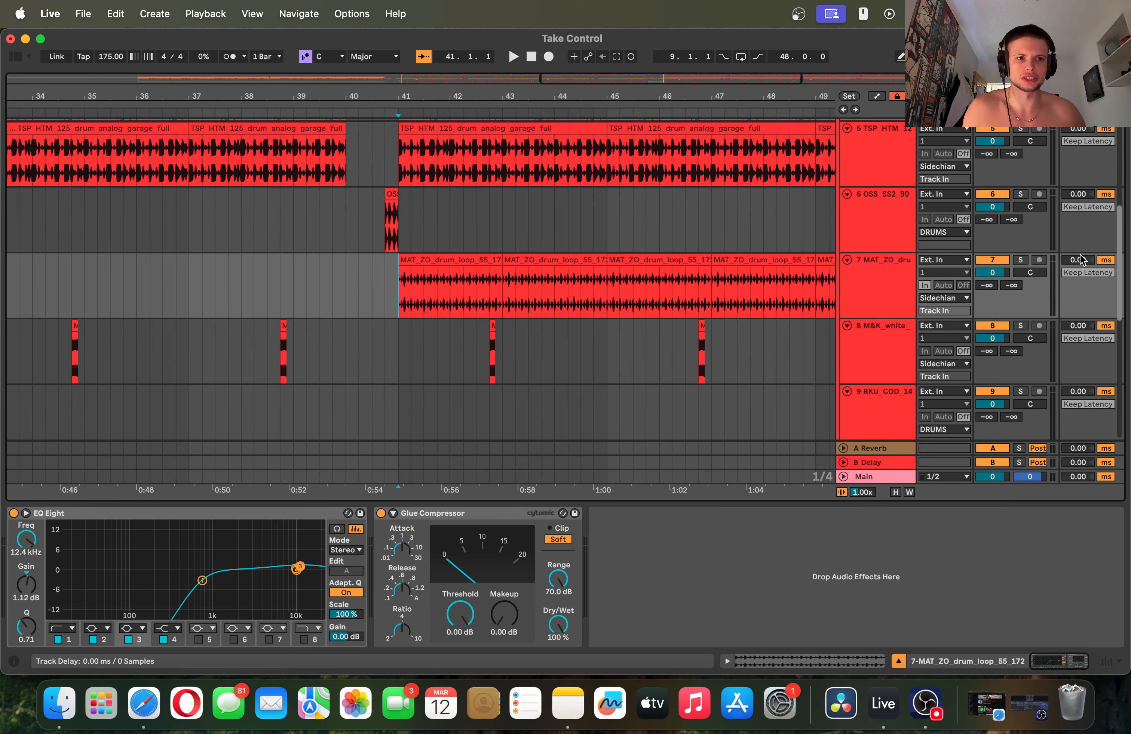
{"action": "left_click", "coordinate": [1020, 260]}
{"action": "key", "text": "space"}
- Add tracks 6, 5 and 4 to the solo during playback to hear them with the MAT_ZO loop, and stop
{"action": "scroll", "coordinate": [1043, 251], "scroll_direction": "up", "scroll_amount": 5}
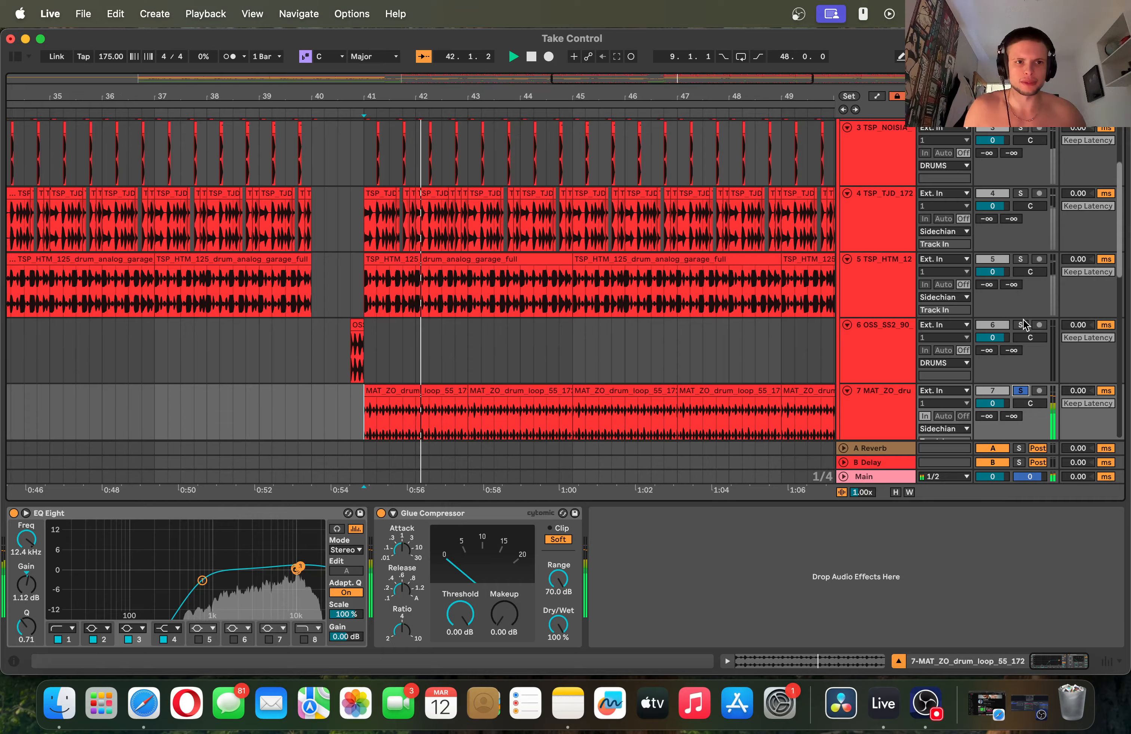
{"action": "left_click", "coordinate": [1021, 326], "text": "super"}
{"action": "left_click", "coordinate": [1021, 259], "text": "super"}
{"action": "left_click", "coordinate": [1022, 192], "text": "super"}
{"action": "scroll", "coordinate": [642, 328], "scroll_direction": "down", "scroll_amount": 5}
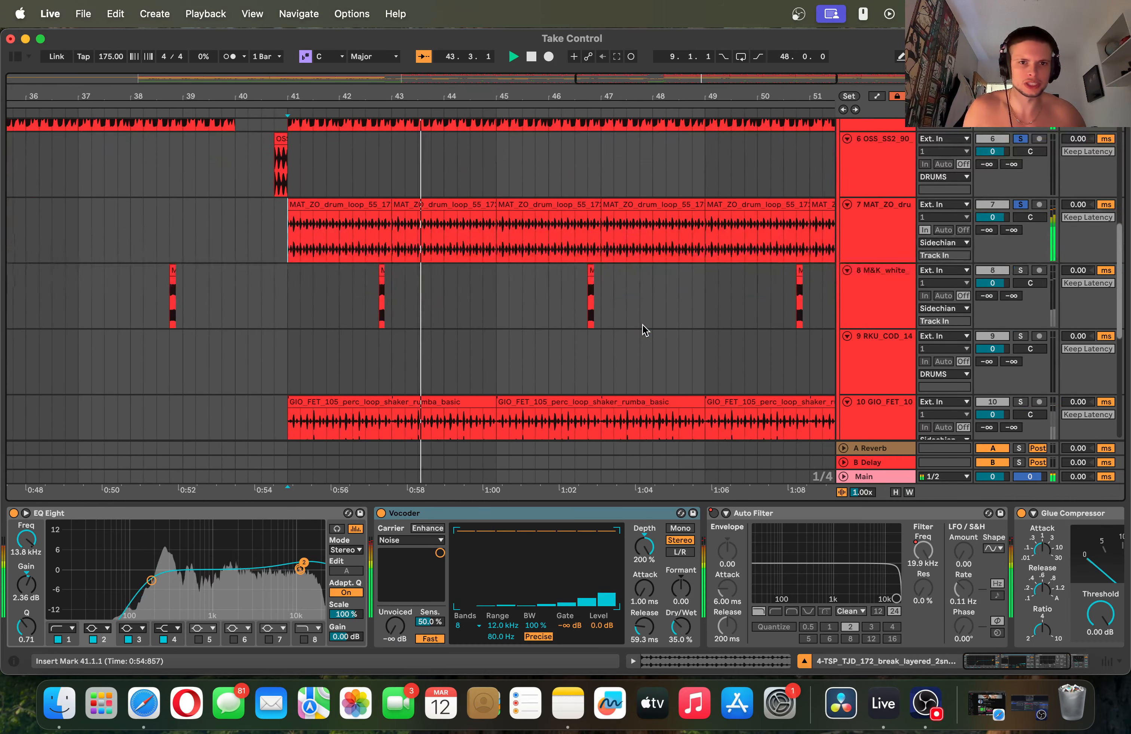
{"action": "key", "text": "space"}
- Solo only track 10 with the GIO_FET_105 shaker rumba loop and play it from the start of bar 41
{"action": "scroll", "coordinate": [763, 341], "scroll_direction": "down", "scroll_amount": 2}
{"action": "left_click", "coordinate": [1020, 322], "text": "super"}
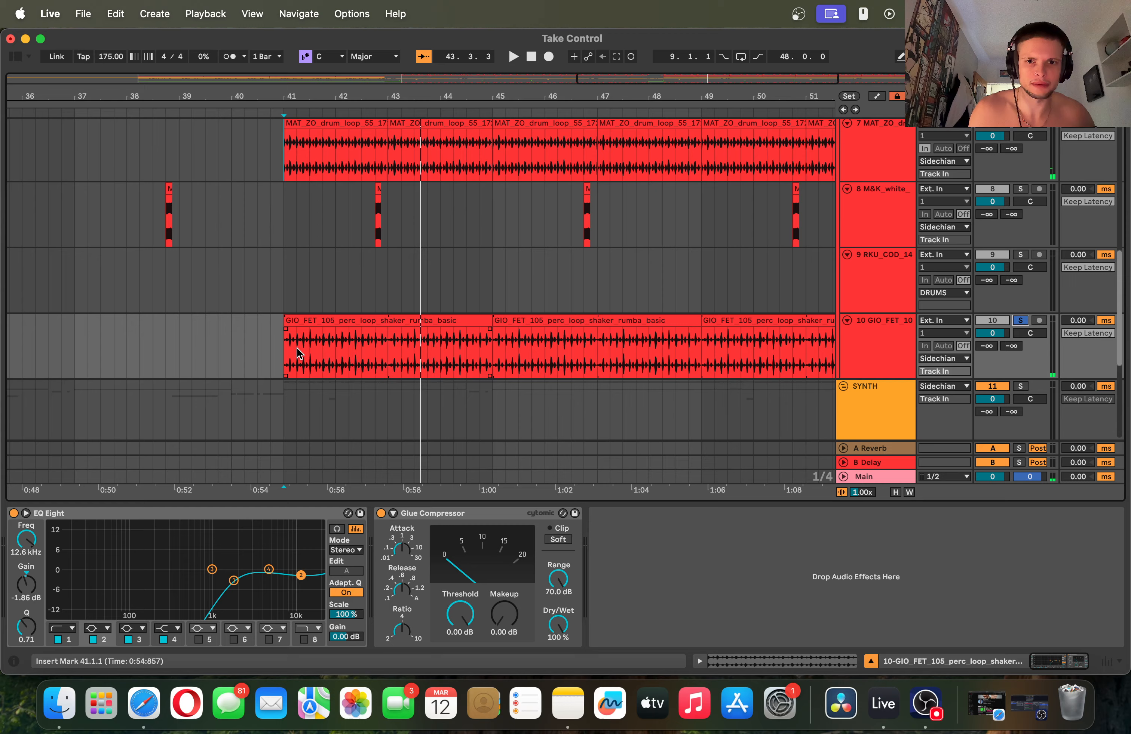
{"action": "left_click", "coordinate": [297, 350]}
{"action": "key", "text": "space"}
{"action": "left_click", "coordinate": [1020, 322]}
{"action": "left_click", "coordinate": [1015, 322]}
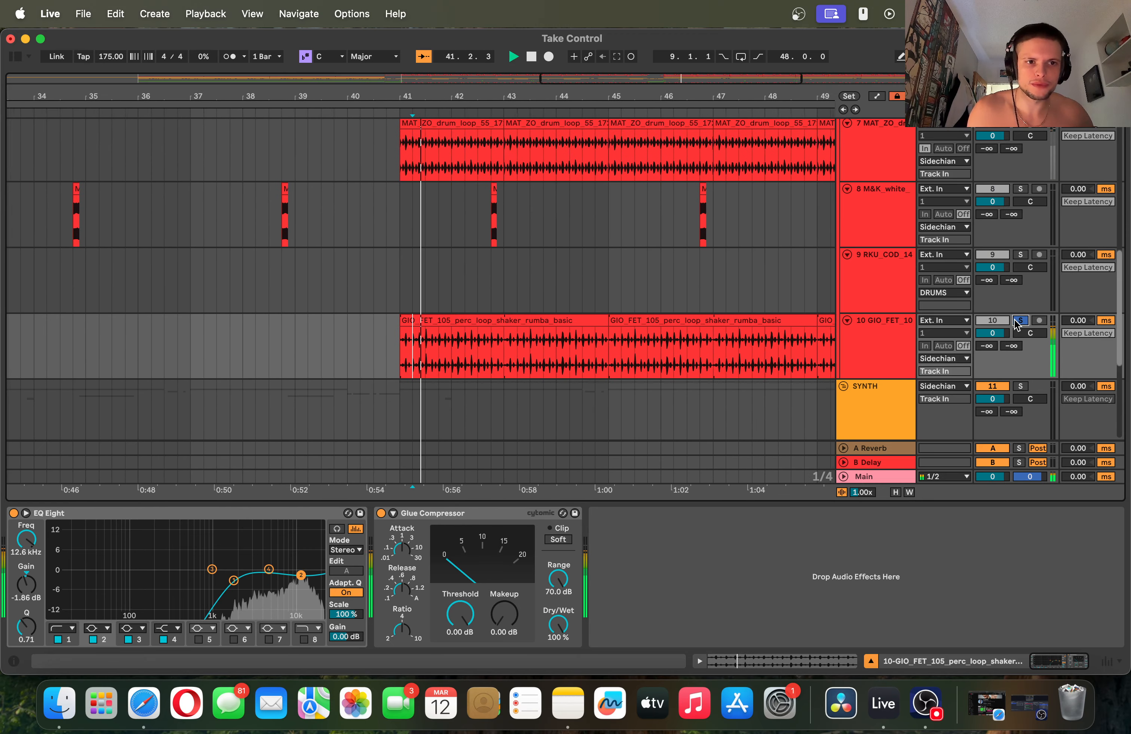
- Turn off the shaker loop's solo and play it together with all other tracks in bar 41
{"action": "left_click", "coordinate": [1019, 322]}
{"action": "key", "text": "space"}
{"action": "key", "text": "space"}
{"action": "key", "text": "space"}
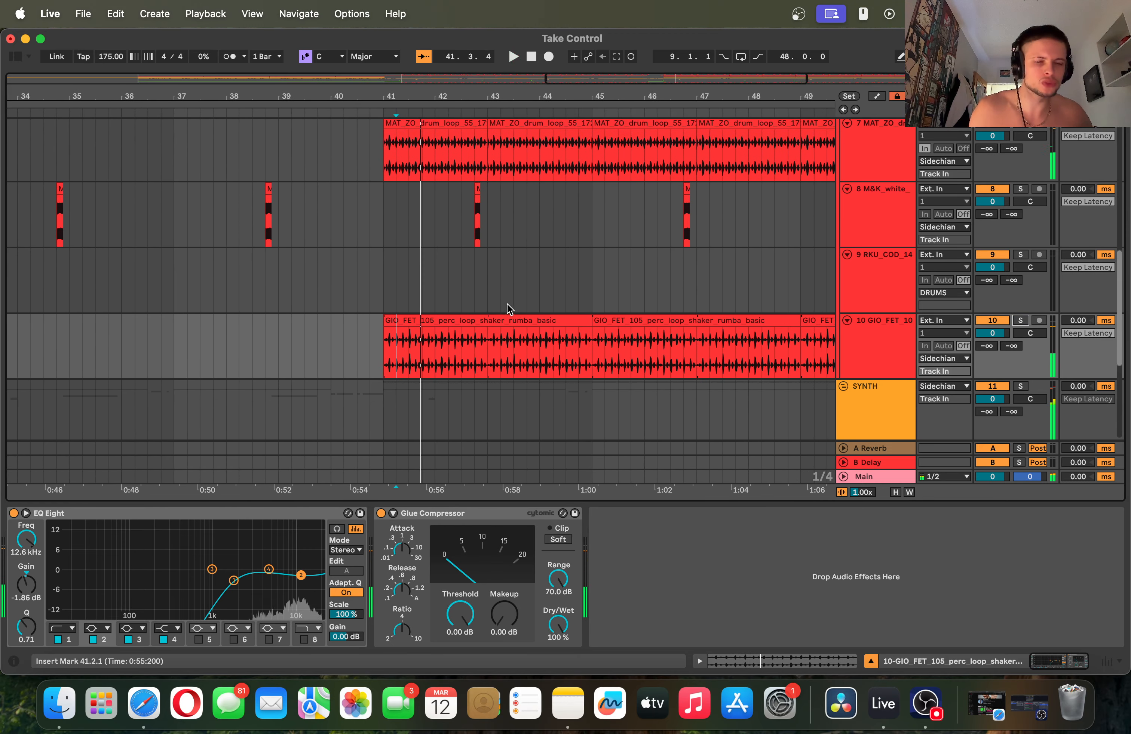
- Hide the device chain and fold drum tracks 2 to 10 to give the arrangement more room
{"action": "scroll", "coordinate": [509, 309], "scroll_direction": "up", "scroll_amount": 5}
{"action": "left_click_drag", "start_coordinate": [498, 91], "coordinate": [536, 89]}
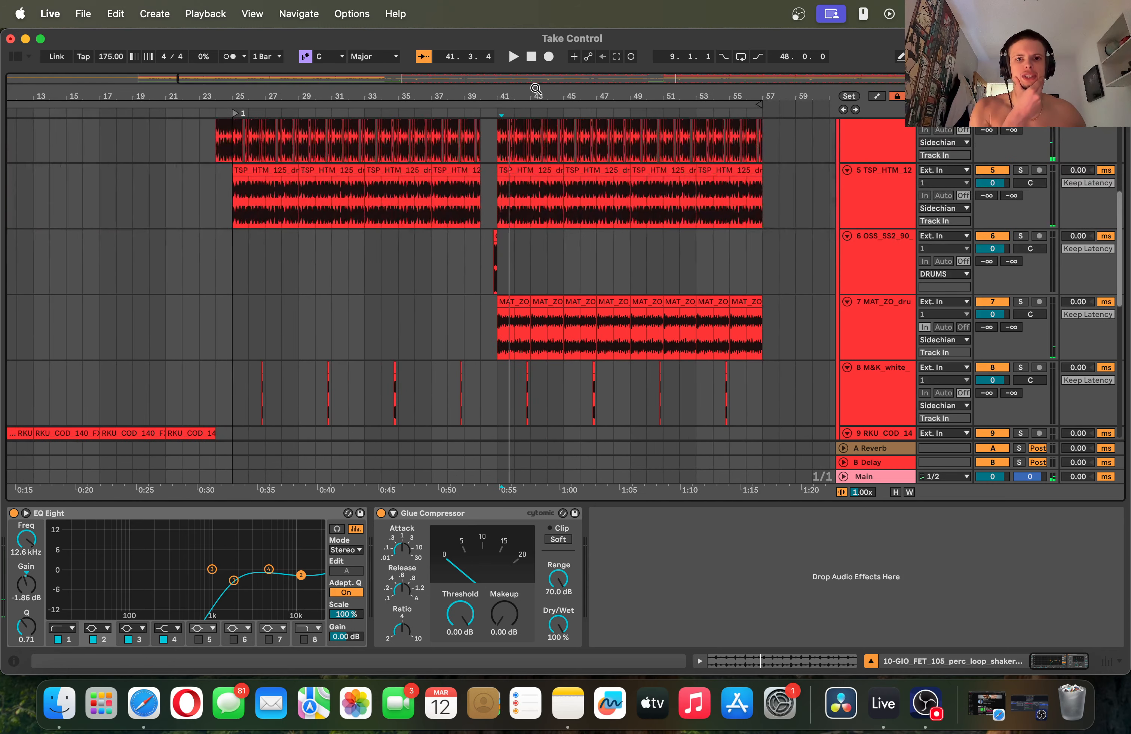
{"action": "left_click", "coordinate": [729, 511]}
{"action": "left_click_drag", "start_coordinate": [728, 506], "coordinate": [728, 549]}
{"action": "scroll", "coordinate": [726, 438], "scroll_direction": "up", "scroll_amount": 5}
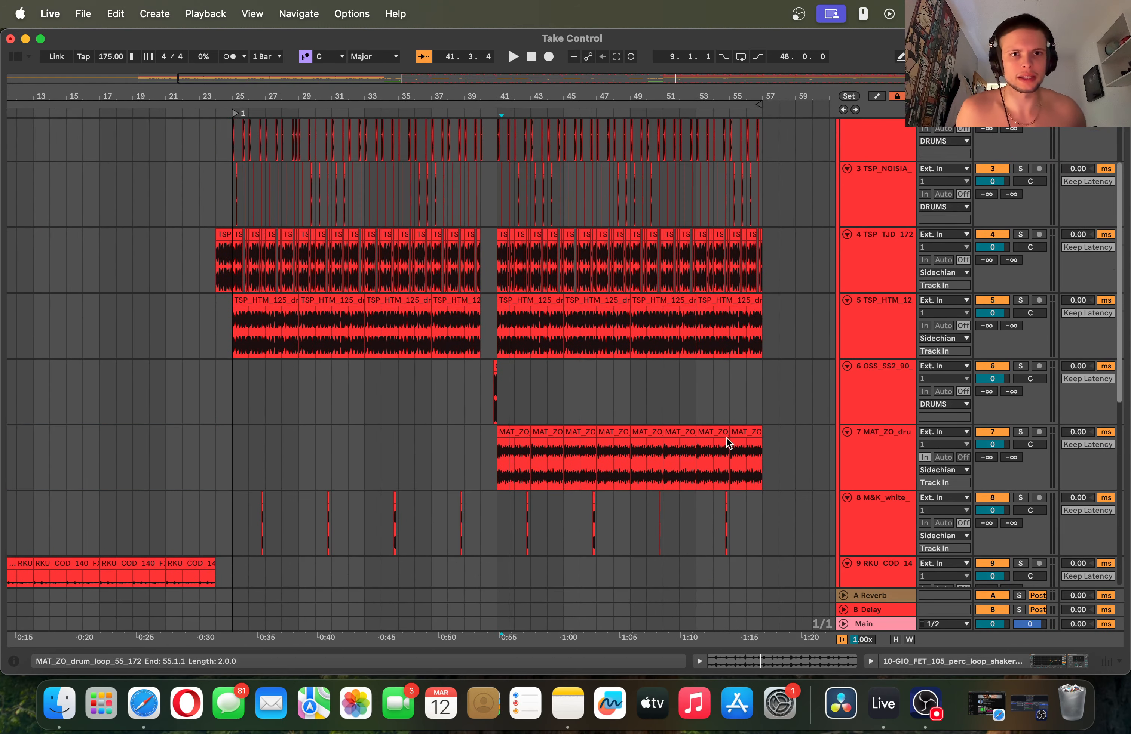
{"action": "scroll", "coordinate": [722, 449], "scroll_direction": "down", "scroll_amount": 1}
{"action": "scroll", "coordinate": [722, 448], "scroll_direction": "up", "scroll_amount": 2}
{"action": "left_click", "coordinate": [904, 241]}
{"action": "key", "text": "super+a"}
{"action": "key", "text": "u"}
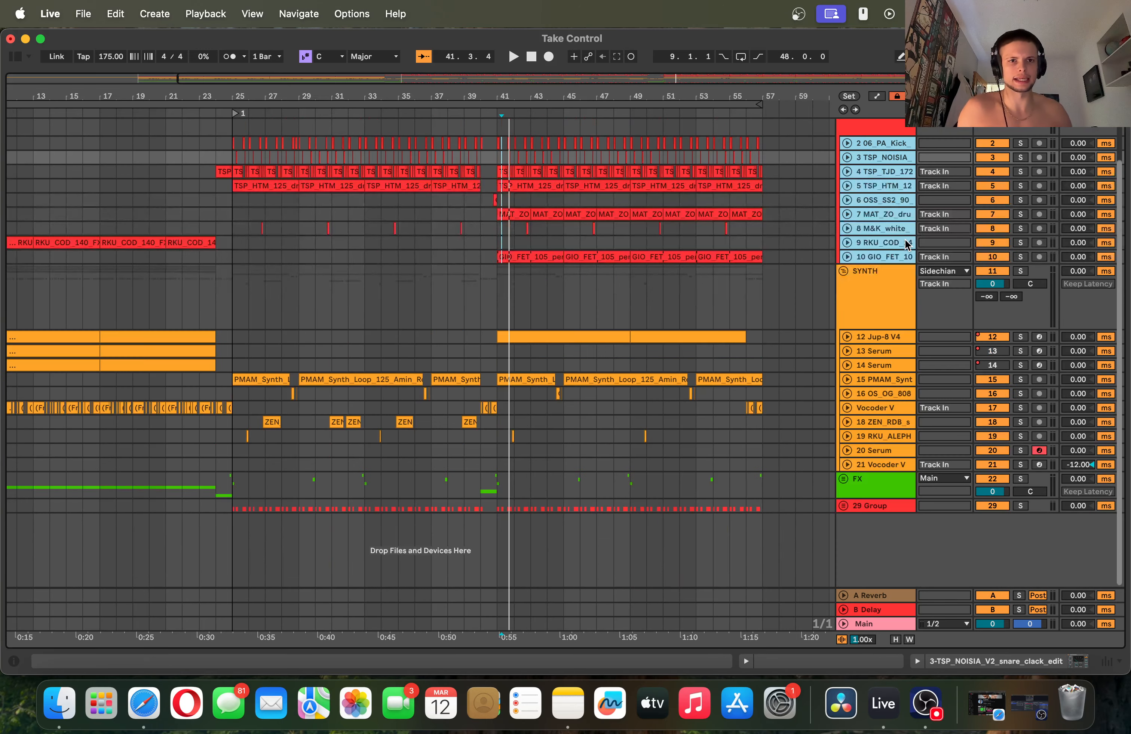
{"action": "left_click", "coordinate": [735, 298]}
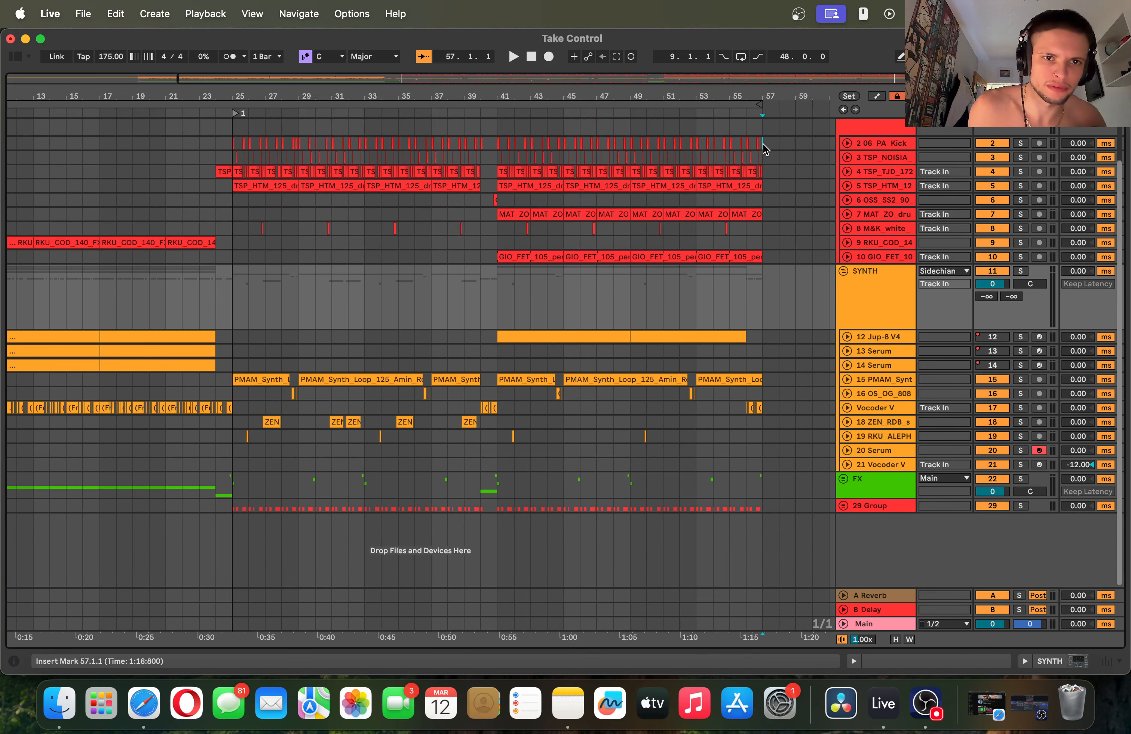
- Highlight all the drum layers on tracks 2 to 10 across the section from bar 25 to bar 57
{"action": "left_click_drag", "start_coordinate": [763, 143], "coordinate": [233, 255]}
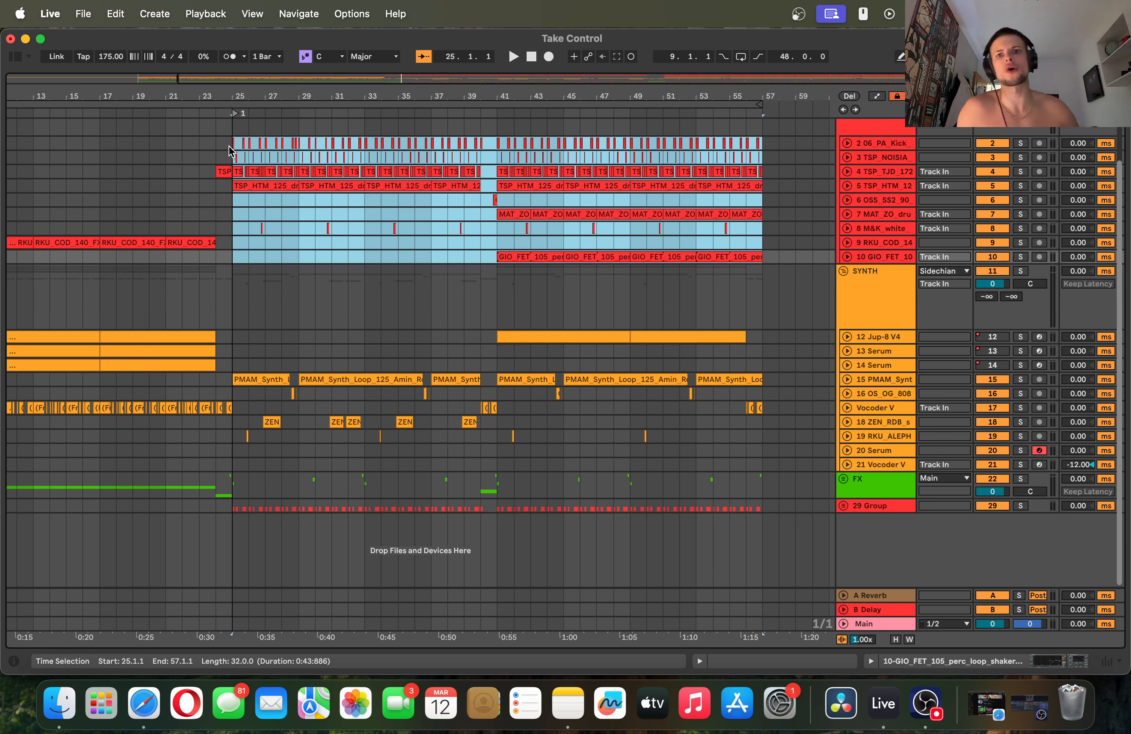
{"action": "left_click_drag", "start_coordinate": [231, 143], "coordinate": [768, 260]}
{"action": "left_click", "coordinate": [780, 259]}
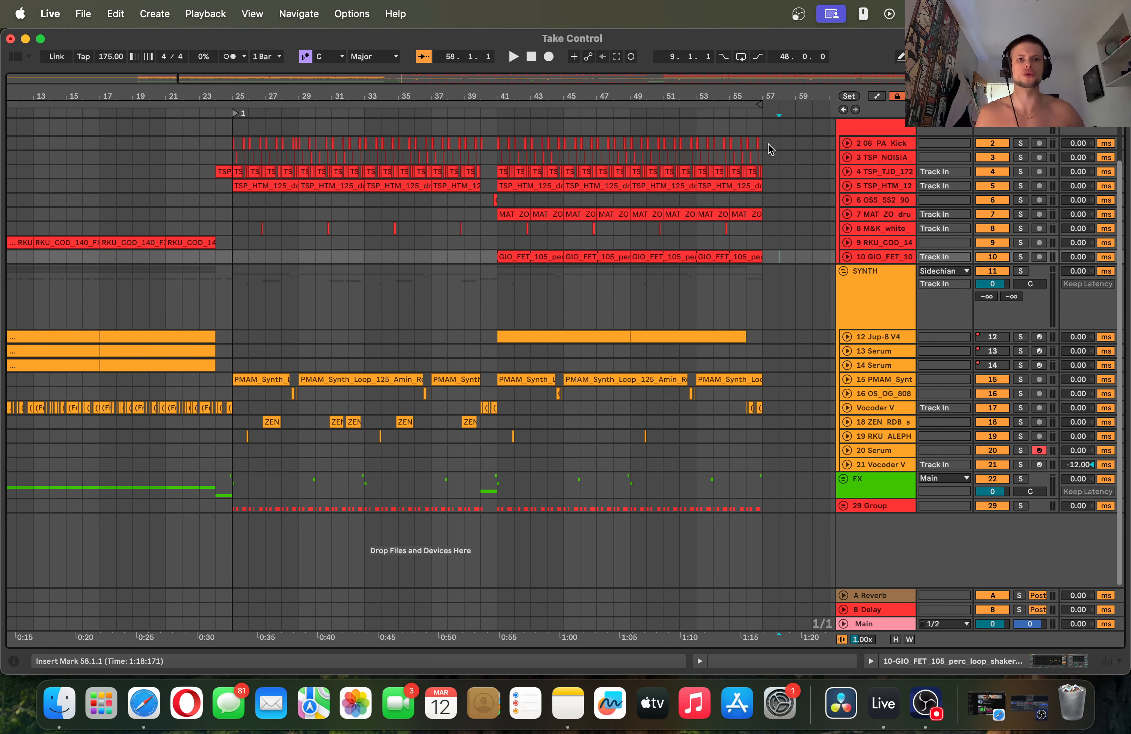
{"action": "left_click_drag", "start_coordinate": [768, 149], "coordinate": [238, 264]}
{"action": "left_click", "coordinate": [255, 246]}
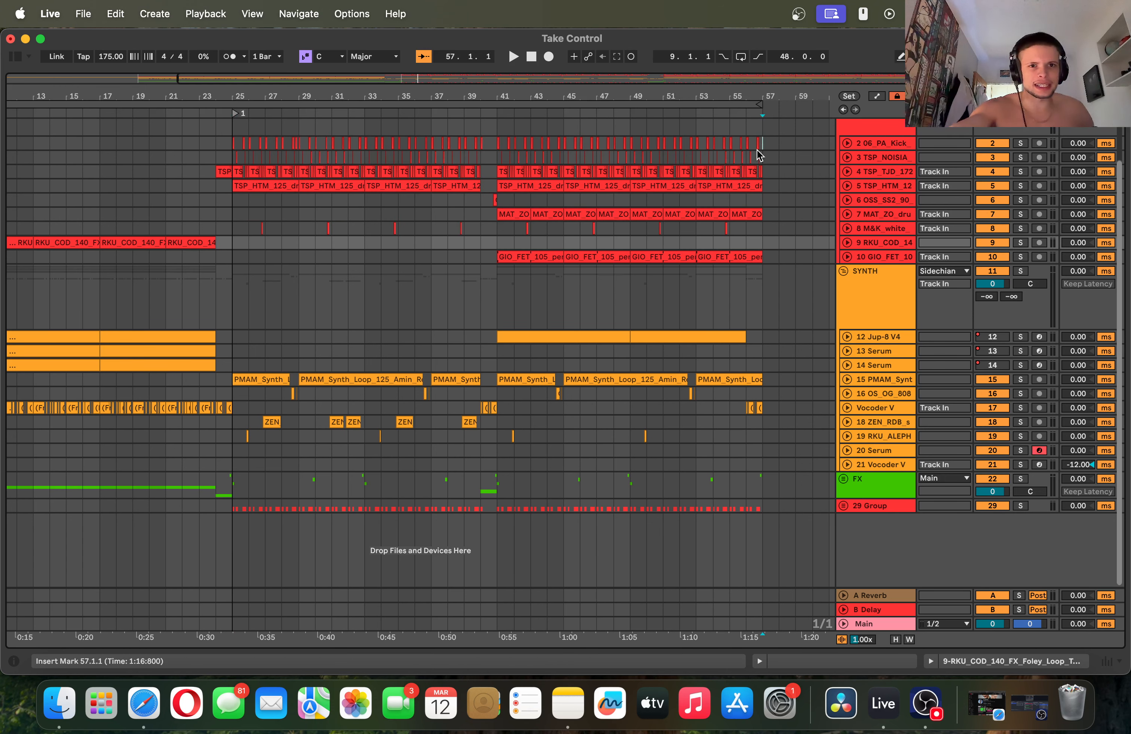
{"action": "left_click_drag", "start_coordinate": [768, 144], "coordinate": [227, 258]}
{"action": "left_click", "coordinate": [227, 258]}
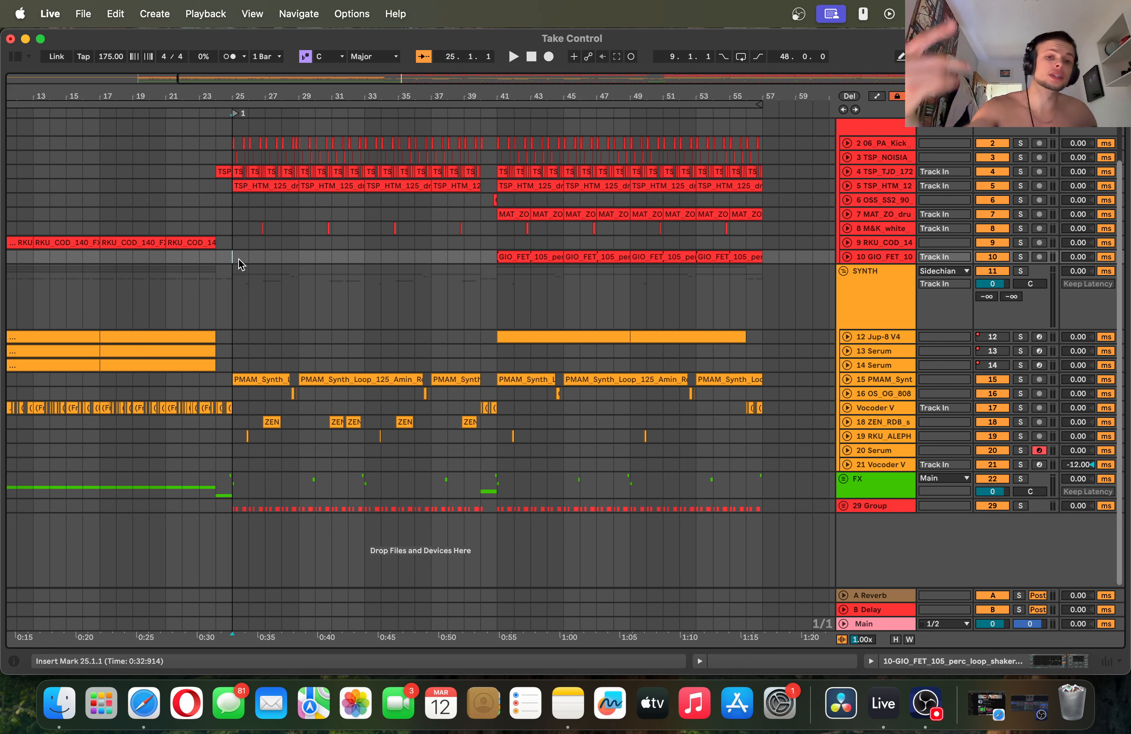
{"action": "left_click_drag", "start_coordinate": [230, 143], "coordinate": [756, 255]}
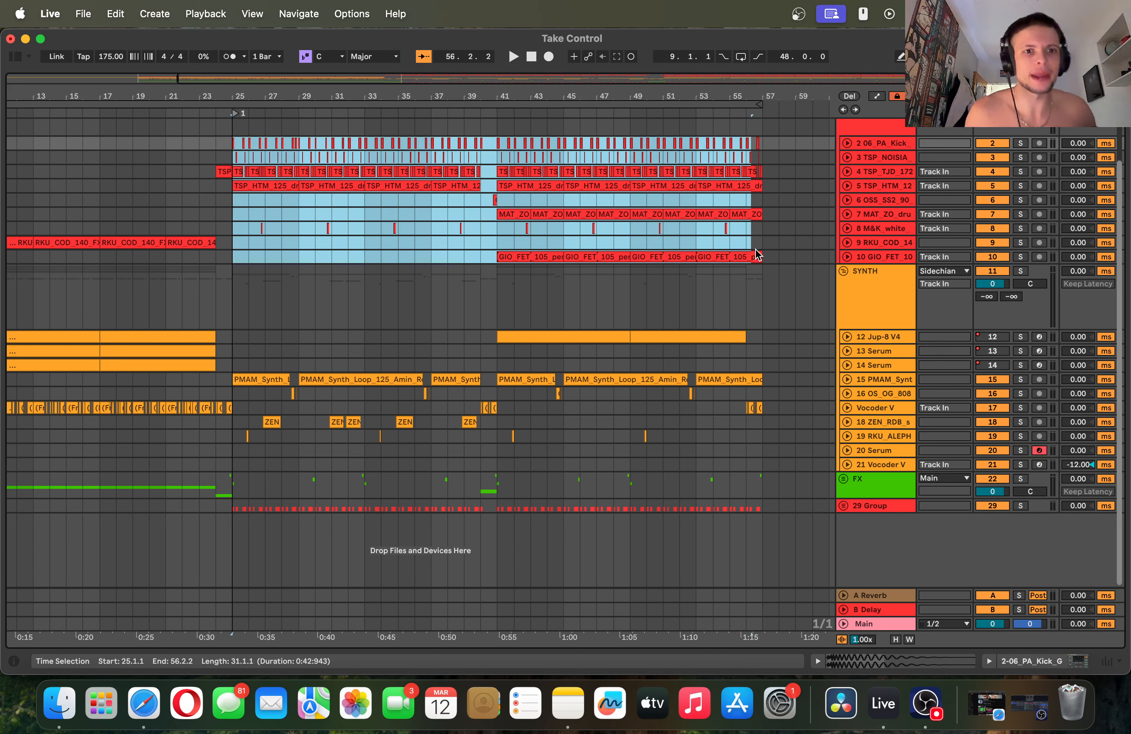
{"action": "left_click", "coordinate": [792, 216]}
{"action": "left_click_drag", "start_coordinate": [761, 143], "coordinate": [233, 255]}
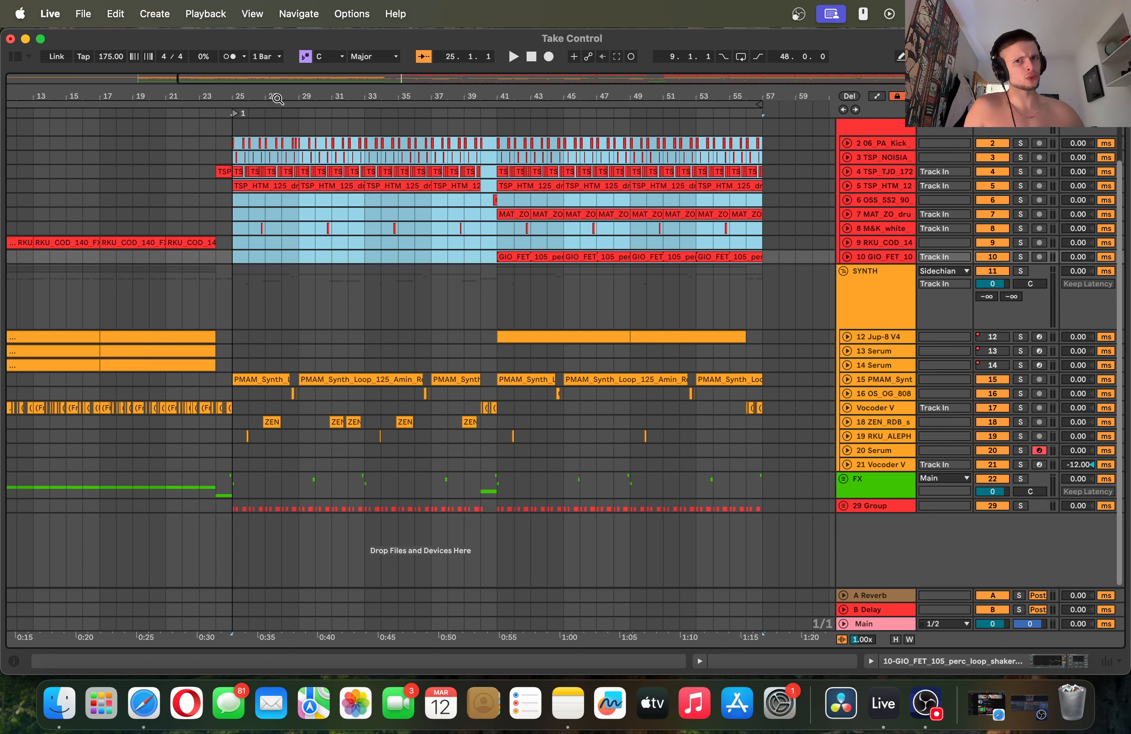
- Unfold track 9 with the RKU_COD foley loop, solo it and play it from bar 9
{"action": "scroll", "coordinate": [181, 191], "scroll_direction": "left", "scroll_amount": 2}
{"action": "left_click", "coordinate": [194, 181]}
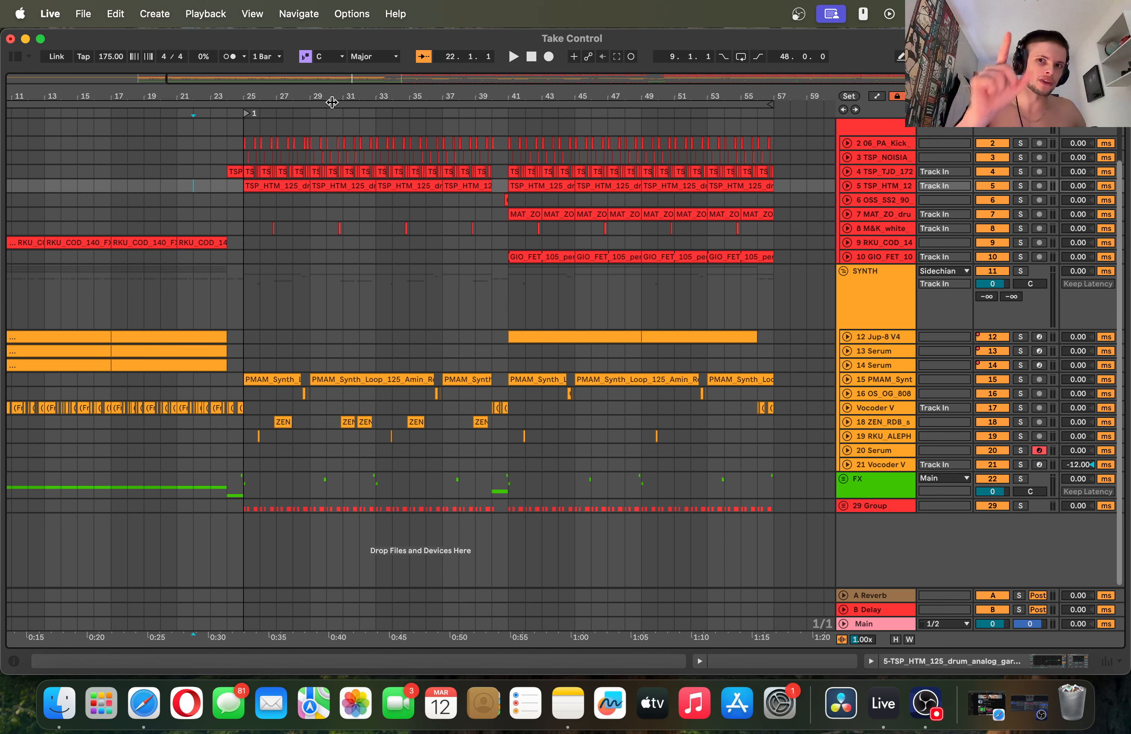
{"action": "left_click_drag", "start_coordinate": [333, 102], "coordinate": [366, 95]}
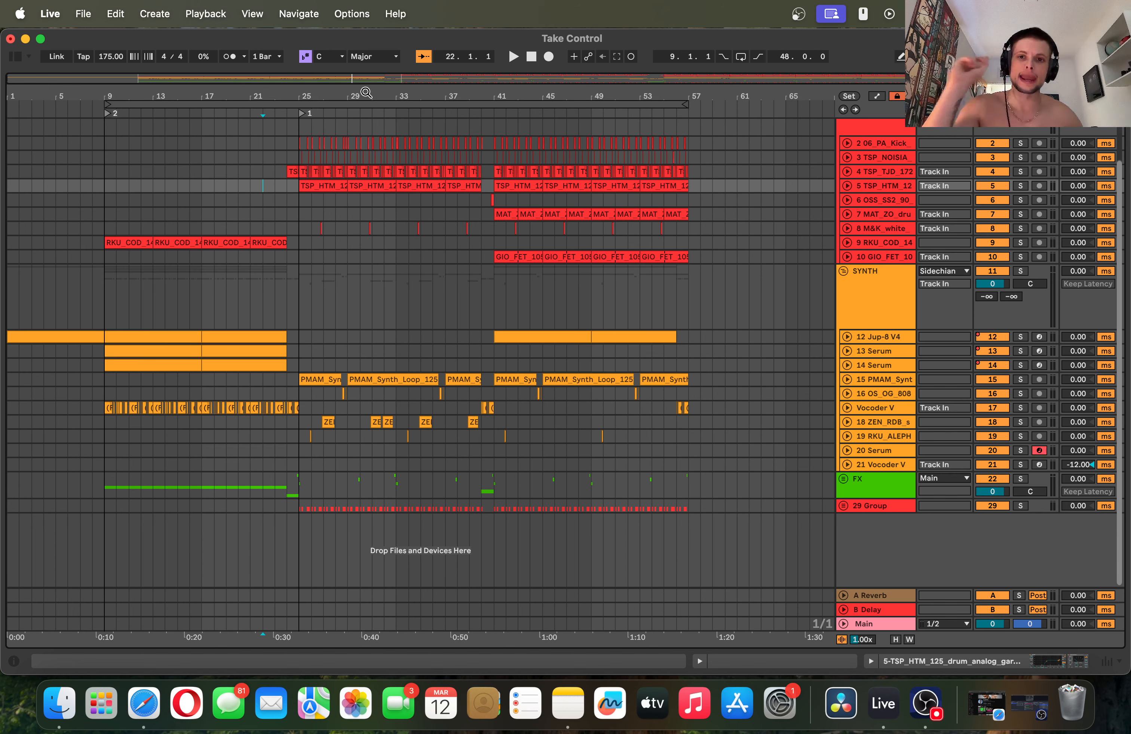
{"action": "left_click_drag", "start_coordinate": [366, 92], "coordinate": [424, 274]}
{"action": "left_click", "coordinate": [255, 300]}
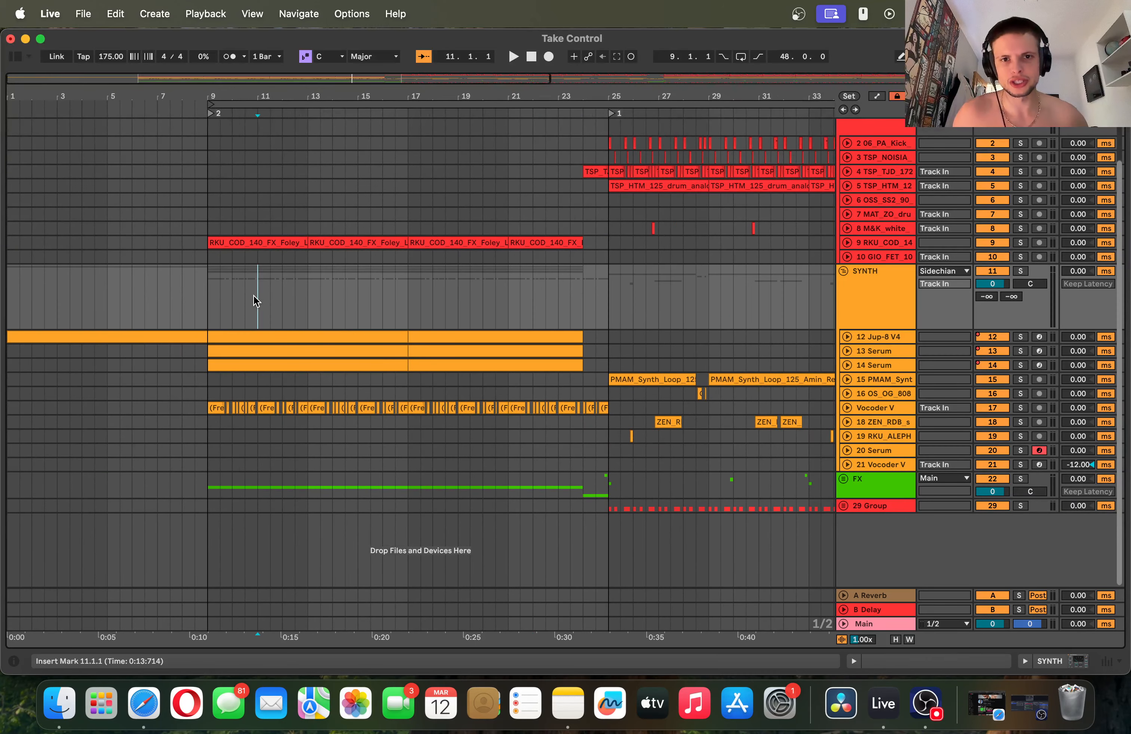
{"action": "left_click", "coordinate": [201, 246]}
{"action": "left_click", "coordinate": [846, 244]}
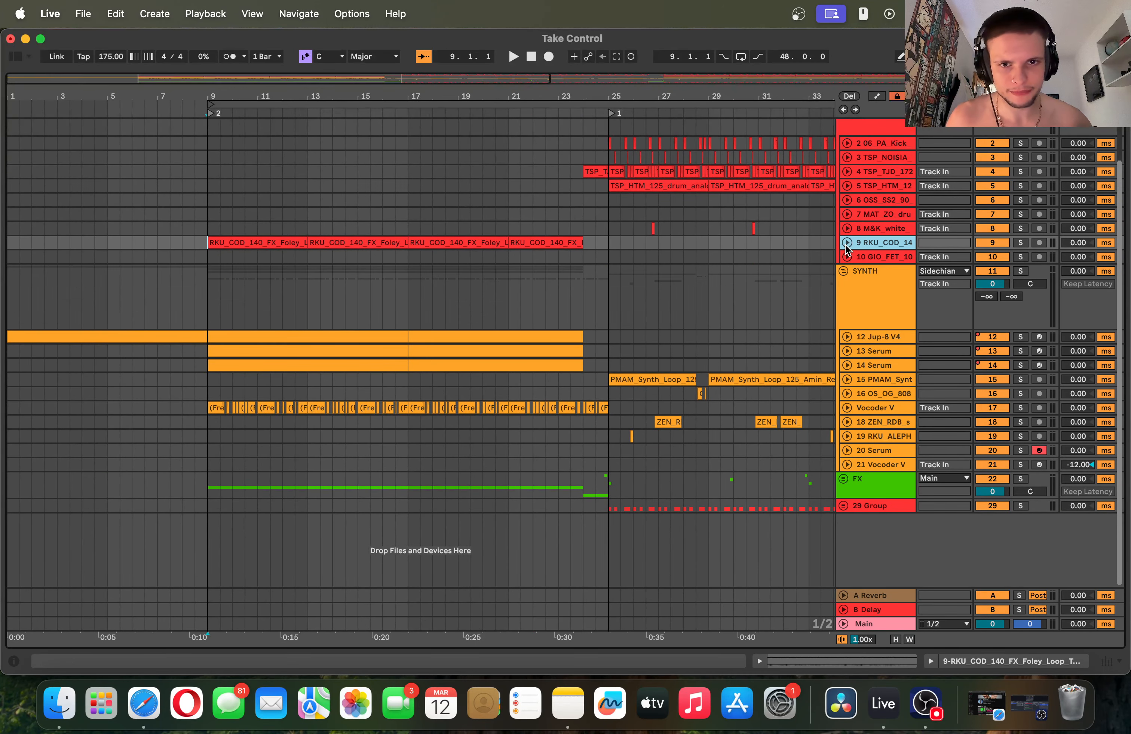
{"action": "left_click", "coordinate": [1022, 244]}
{"action": "key", "text": "space"}
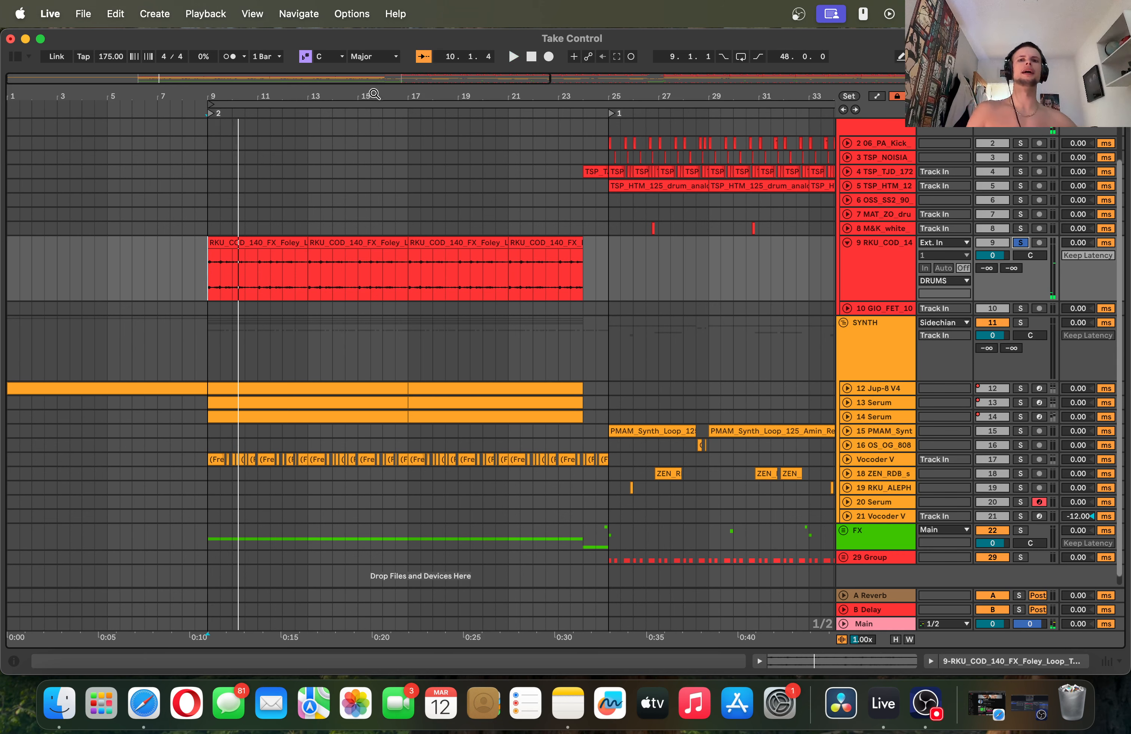
- Highlight the foley loop clips from bar 9, turn off their track's solo and play the full intro
{"action": "left_click_drag", "start_coordinate": [375, 94], "coordinate": [344, 166]}
{"action": "key", "text": "space"}
{"action": "left_click_drag", "start_coordinate": [121, 262], "coordinate": [775, 269]}
{"action": "left_click", "coordinate": [1020, 243]}
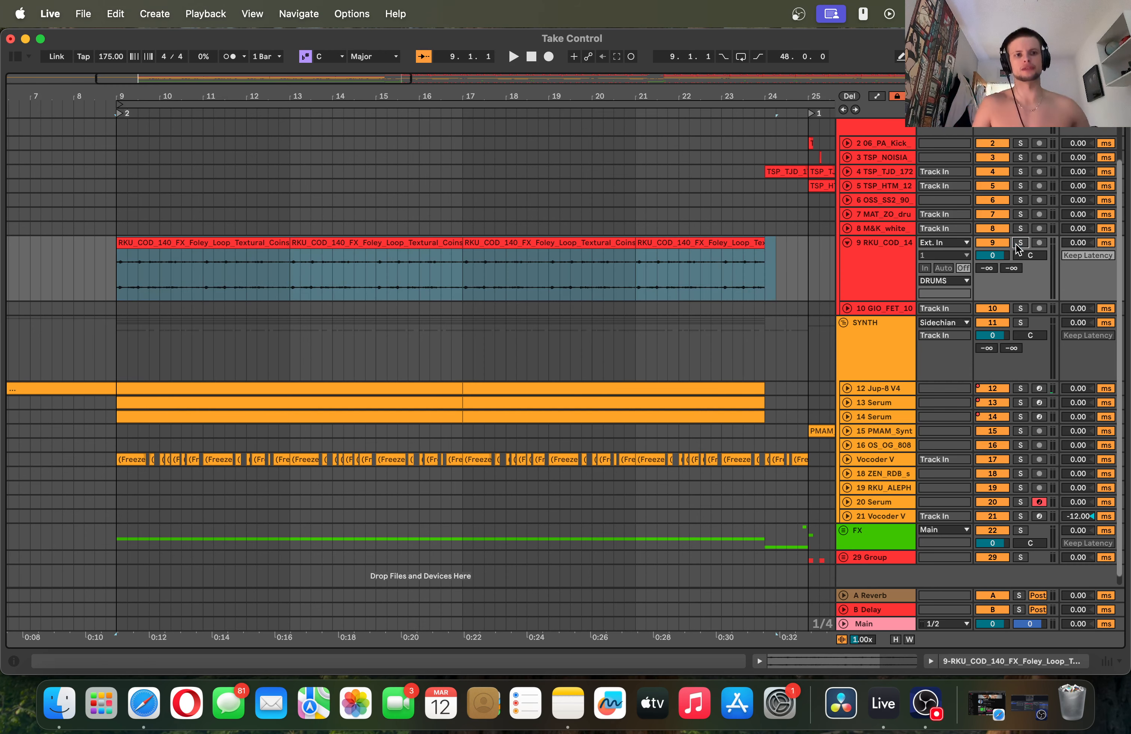
{"action": "key", "text": "space"}
{"action": "left_click_drag", "start_coordinate": [497, 97], "coordinate": [235, 52]}
{"action": "key", "text": "space"}
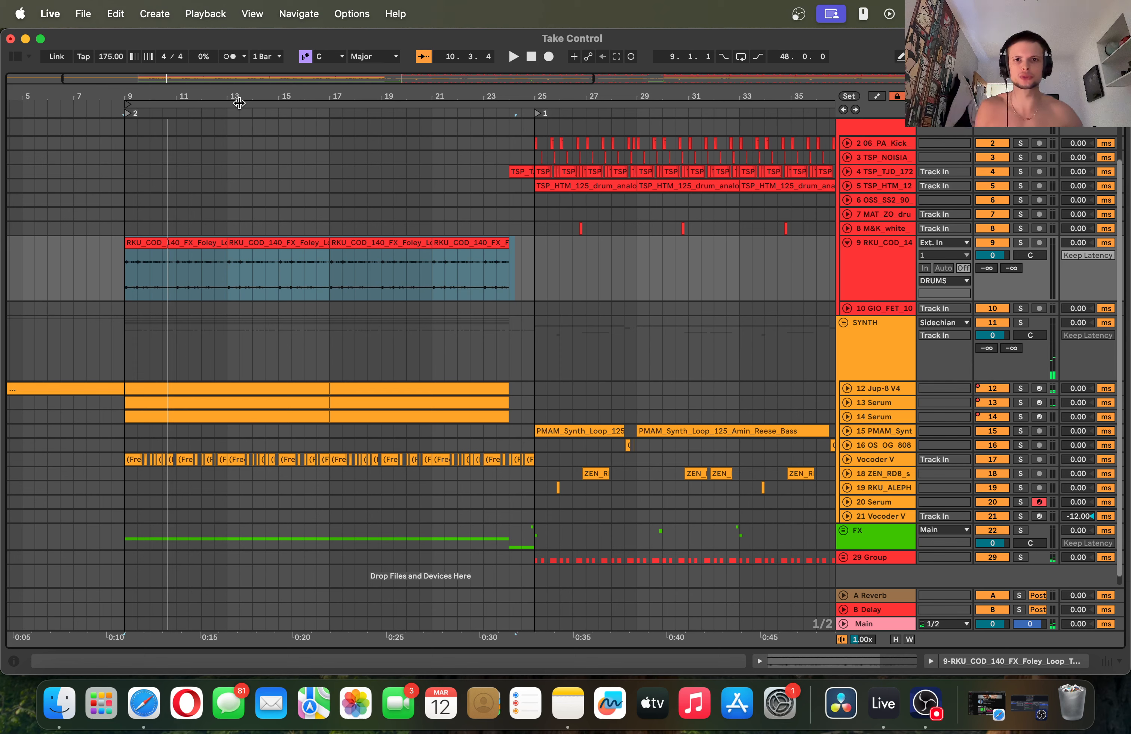
- Place the insert marker at bar 28 on track 9
{"action": "left_click_drag", "start_coordinate": [440, 92], "coordinate": [7, 96]}
{"action": "left_click_drag", "start_coordinate": [343, 95], "coordinate": [812, 95]}
{"action": "left_click", "coordinate": [628, 272]}
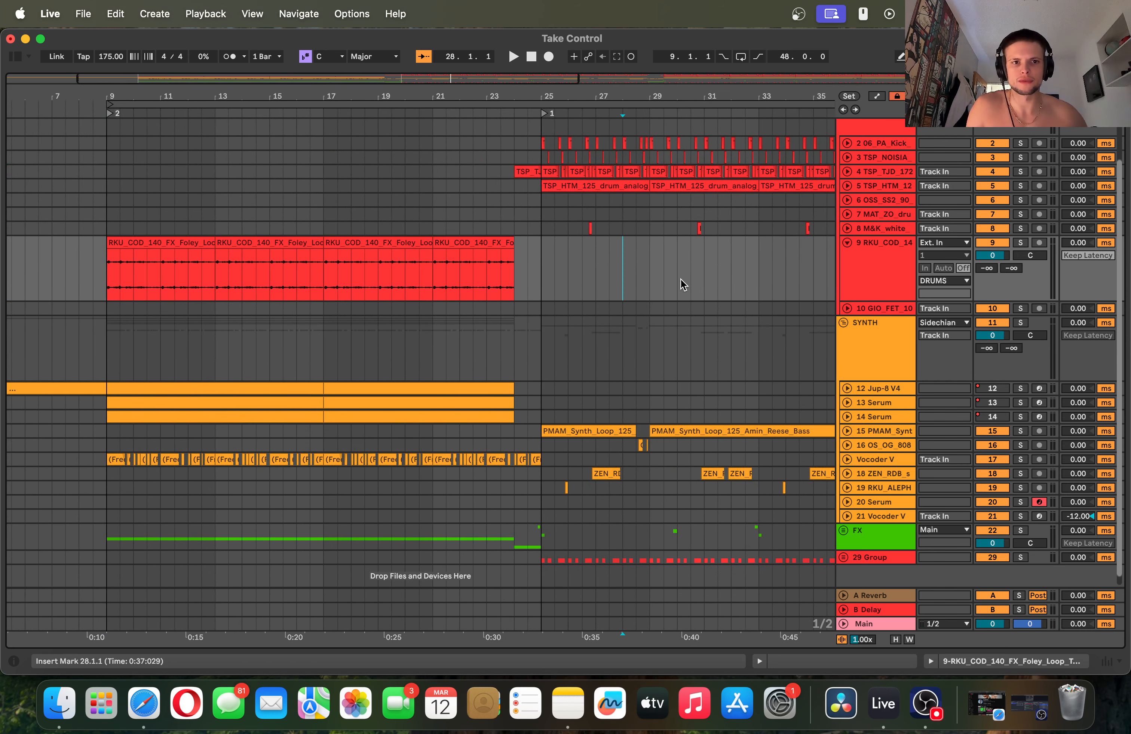
- Fold track 9 with the foley loop and place the insert marker at bar 30 on track 10
{"action": "left_click", "coordinate": [848, 306]}
{"action": "left_click", "coordinate": [846, 308]}
{"action": "left_click", "coordinate": [844, 233]}
{"action": "left_click", "coordinate": [847, 243]}
{"action": "left_click", "coordinate": [686, 258]}
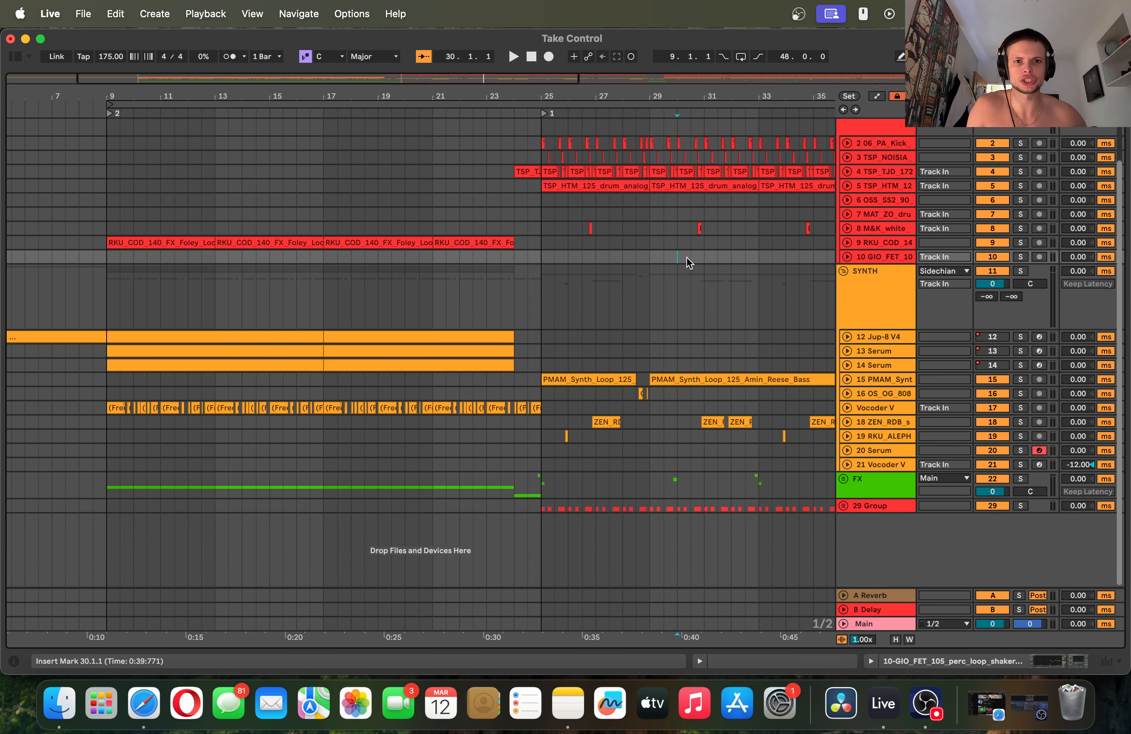
- Fold the DRUMS group, leave the SYNTH group unfolded and solo it
{"action": "left_click_drag", "start_coordinate": [673, 93], "coordinate": [789, 93]}
{"action": "scroll", "coordinate": [825, 159], "scroll_direction": "up", "scroll_amount": 3}
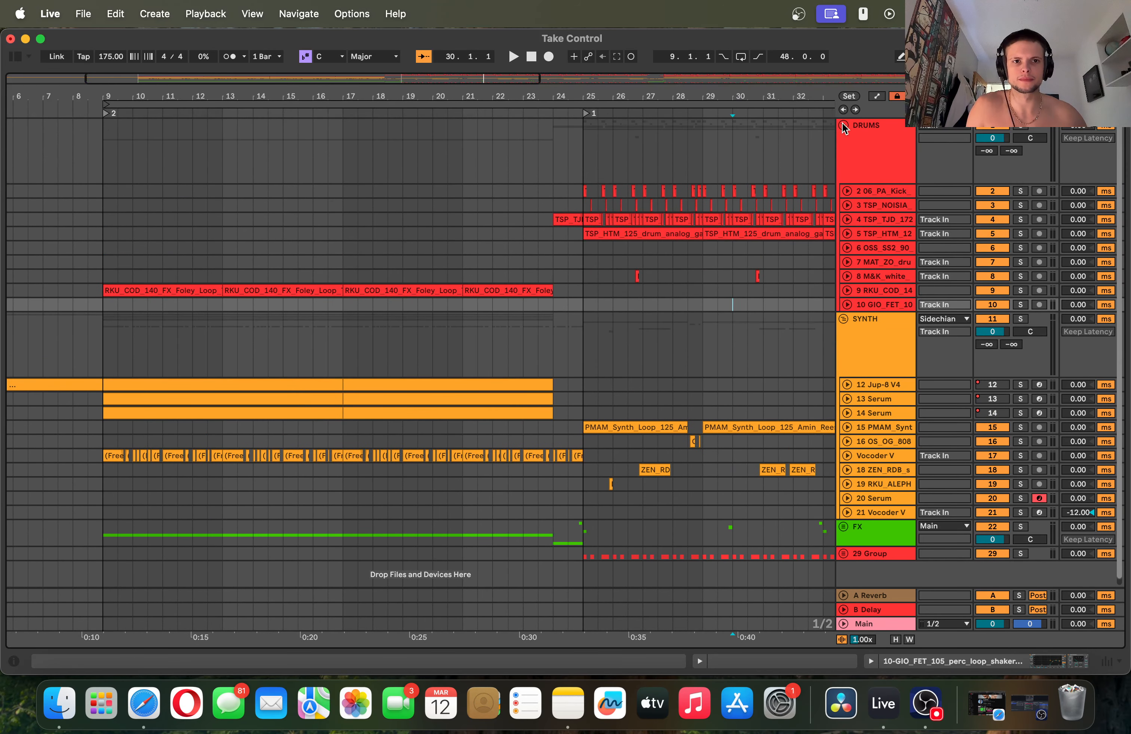
{"action": "left_click", "coordinate": [843, 125]}
{"action": "left_click", "coordinate": [844, 152]}
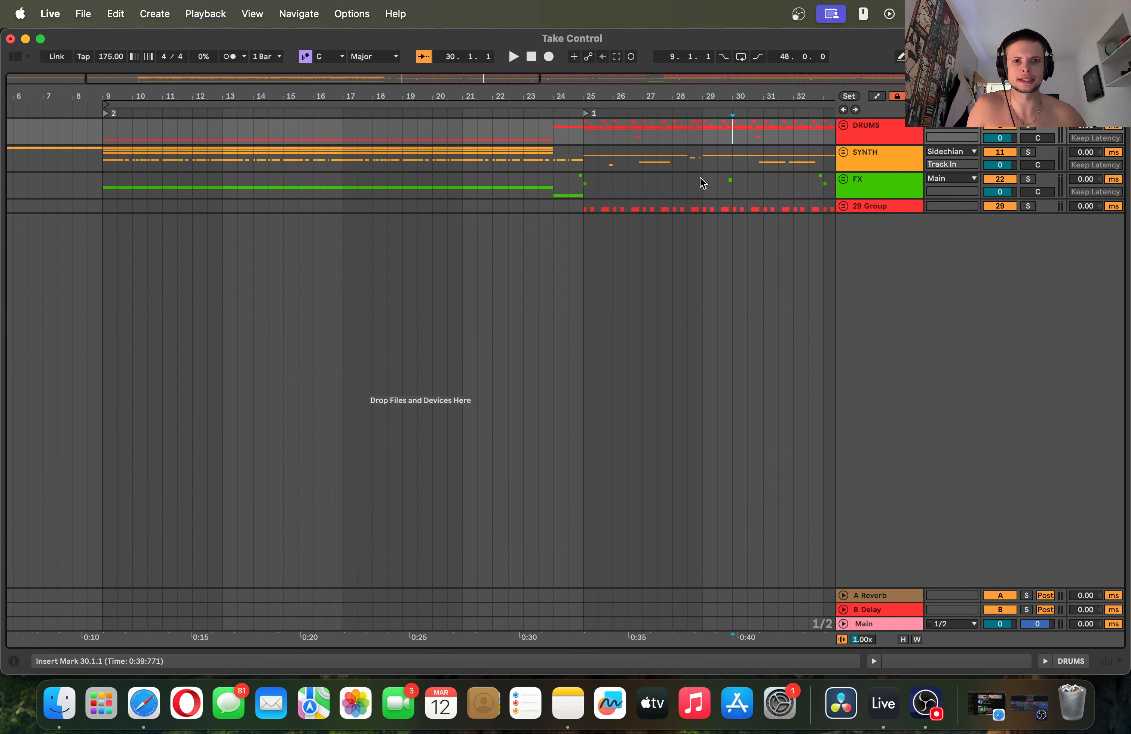
{"action": "left_click", "coordinate": [843, 153]}
{"action": "left_click", "coordinate": [1029, 152]}
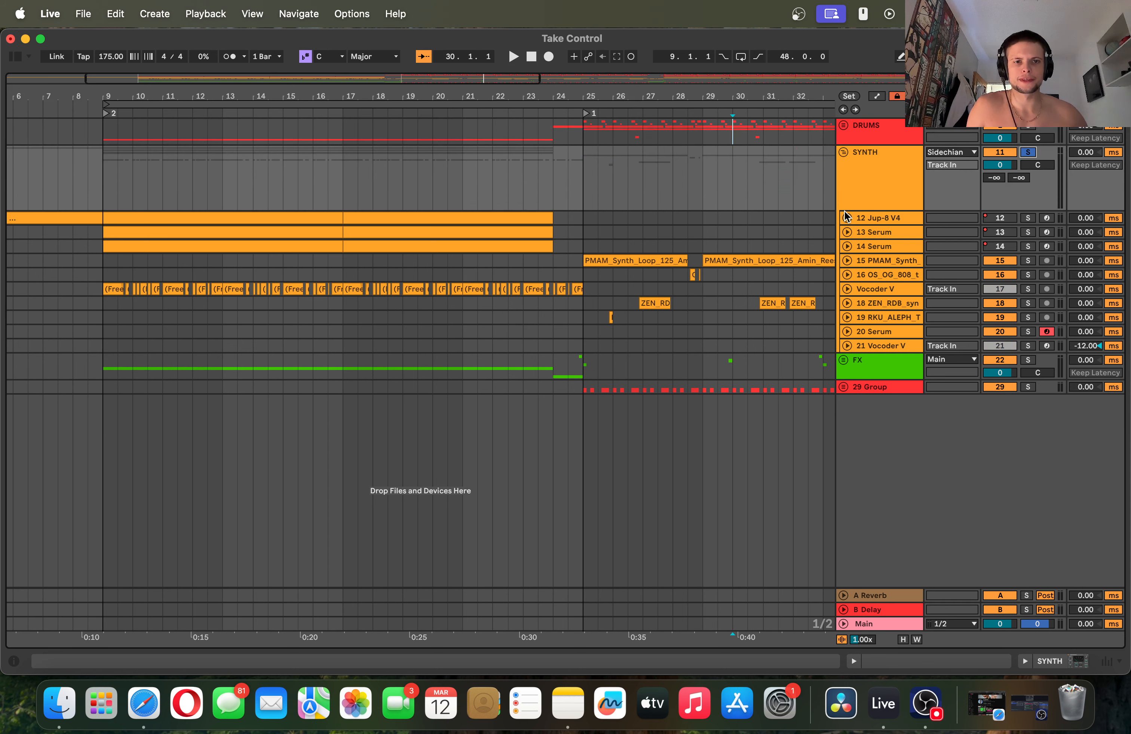
- Unfold the synth tracks 12 to 17 so their notes and waveforms show
{"action": "left_click", "coordinate": [845, 215]}
{"action": "left_click", "coordinate": [844, 233]}
{"action": "left_click", "coordinate": [845, 220]}
{"action": "left_click", "coordinate": [848, 351]}
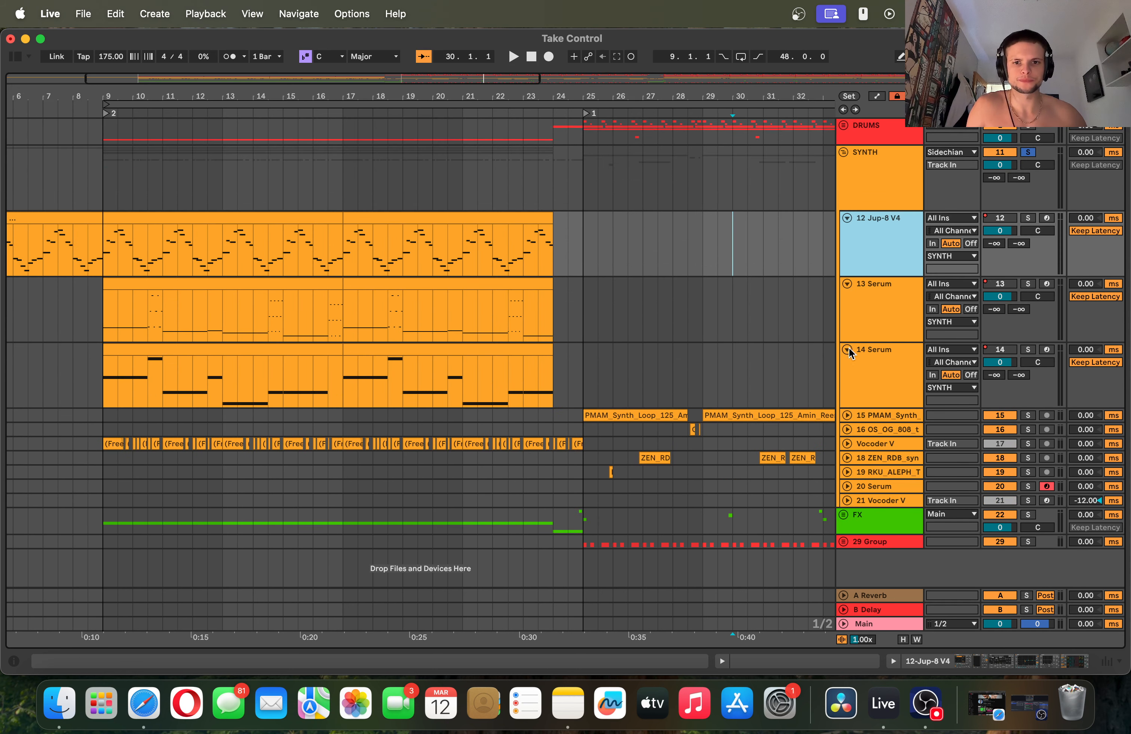
{"action": "left_click", "coordinate": [847, 415]}
{"action": "left_click", "coordinate": [848, 449]}
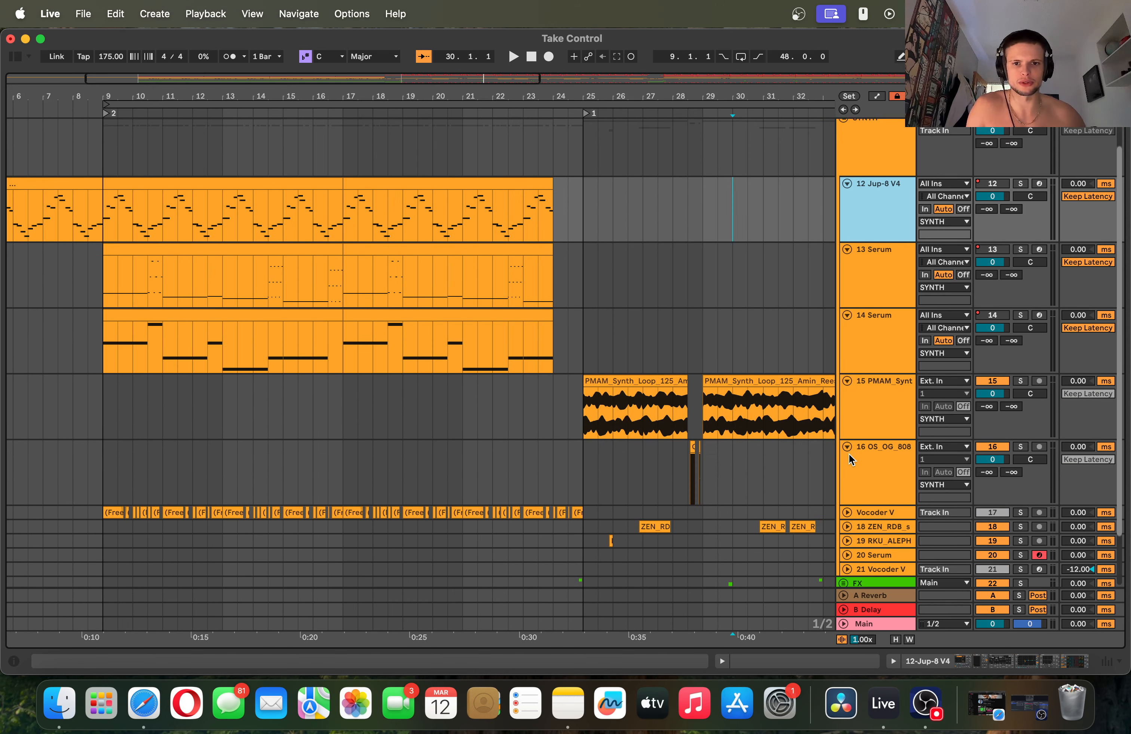
{"action": "left_click", "coordinate": [847, 449]}
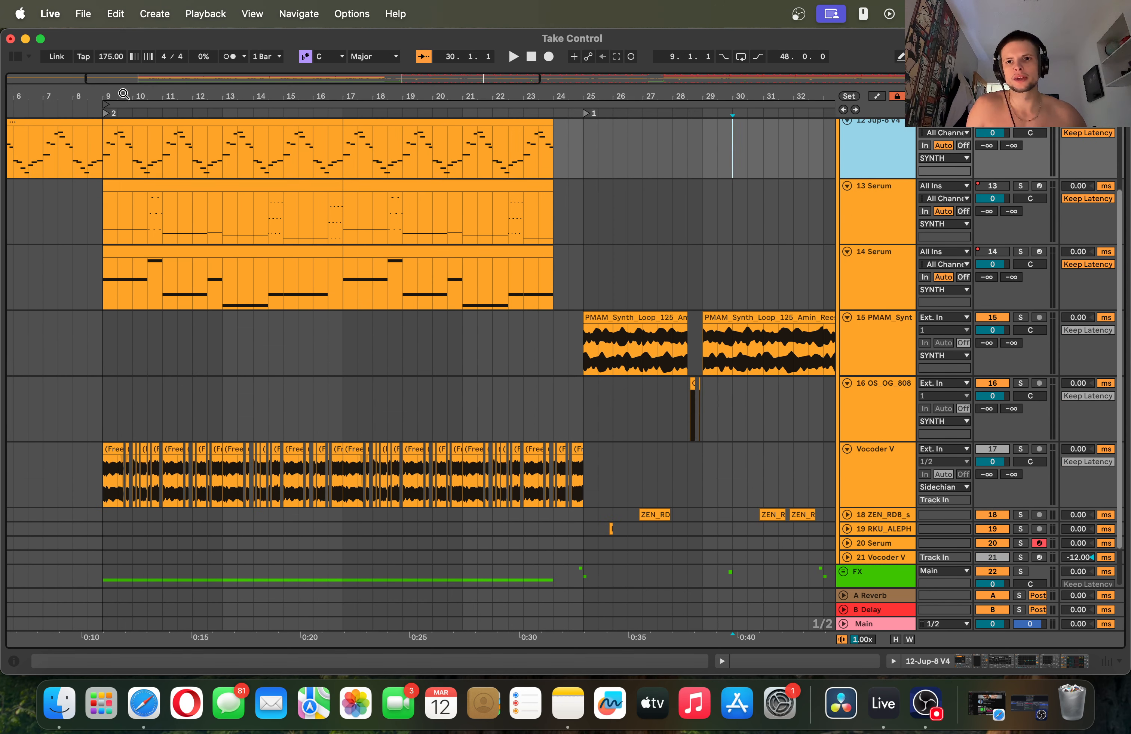
- Solo track 12 Jup-8 V4, play its part from bar 9 and show its device chain
{"action": "left_click_drag", "start_coordinate": [139, 110], "coordinate": [289, 196]}
{"action": "scroll", "coordinate": [289, 195], "scroll_direction": "up", "scroll_amount": 3}
{"action": "left_click_drag", "start_coordinate": [258, 82], "coordinate": [501, 164]}
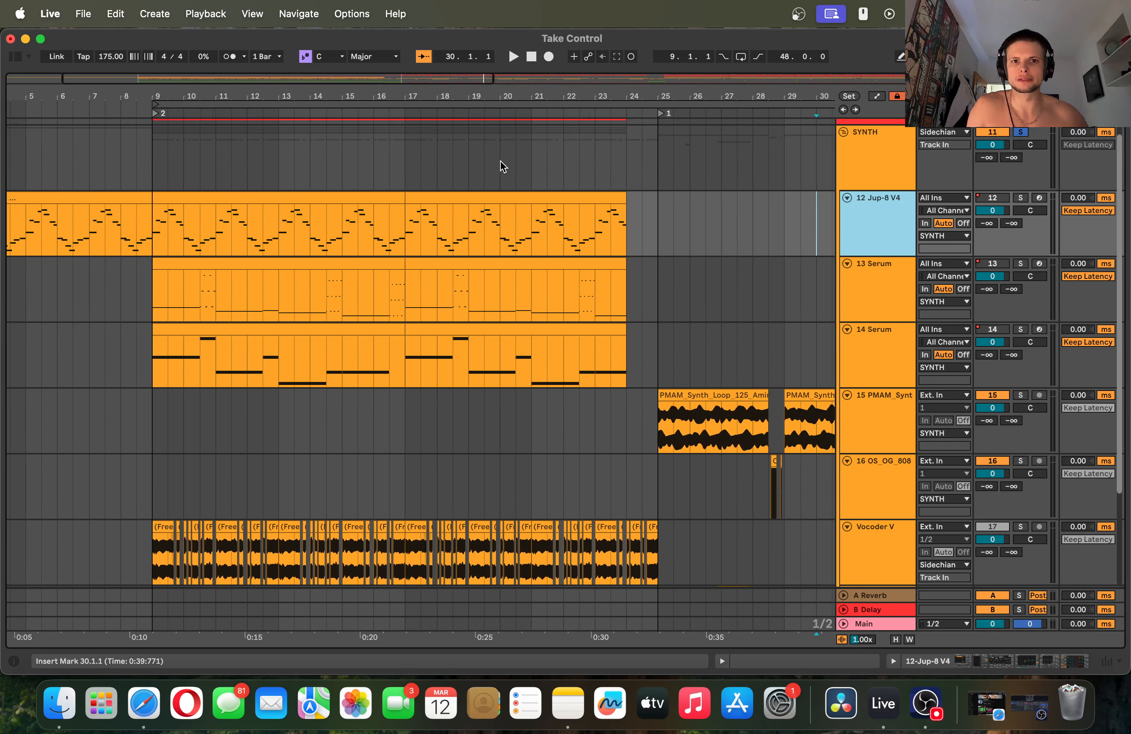
{"action": "left_click", "coordinate": [1021, 198]}
{"action": "key", "text": "space"}
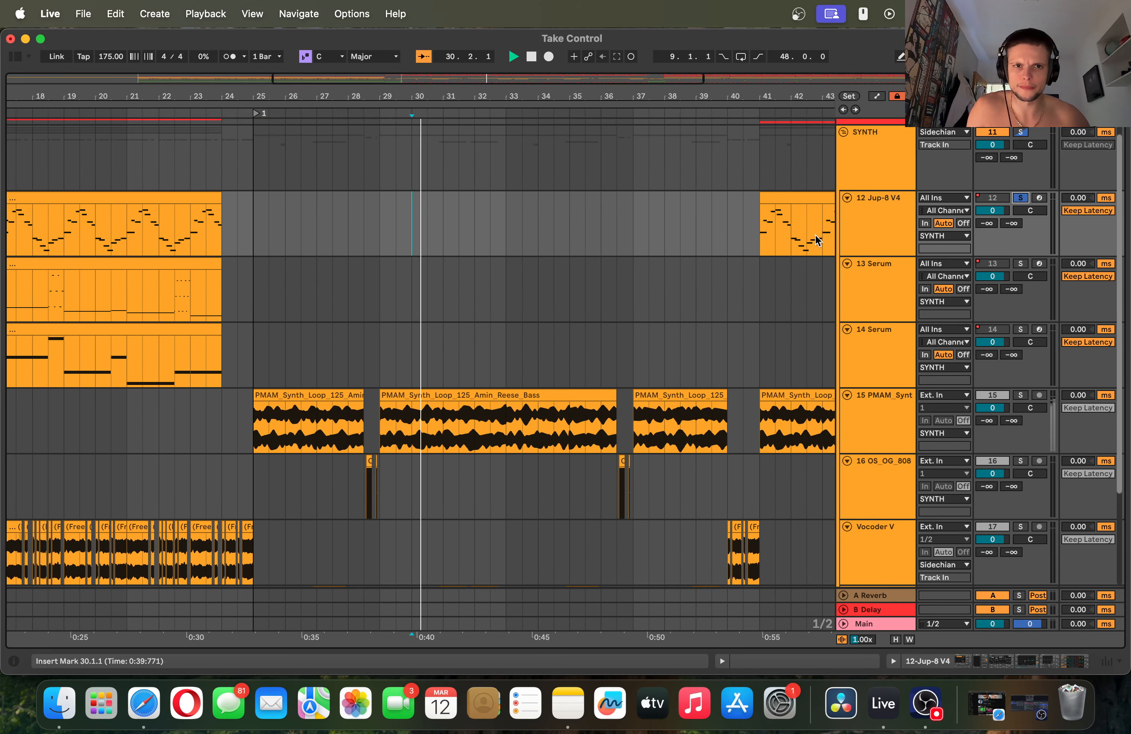
{"action": "key", "text": "space"}
{"action": "left_click", "coordinate": [191, 80]}
{"action": "left_click", "coordinate": [260, 238]}
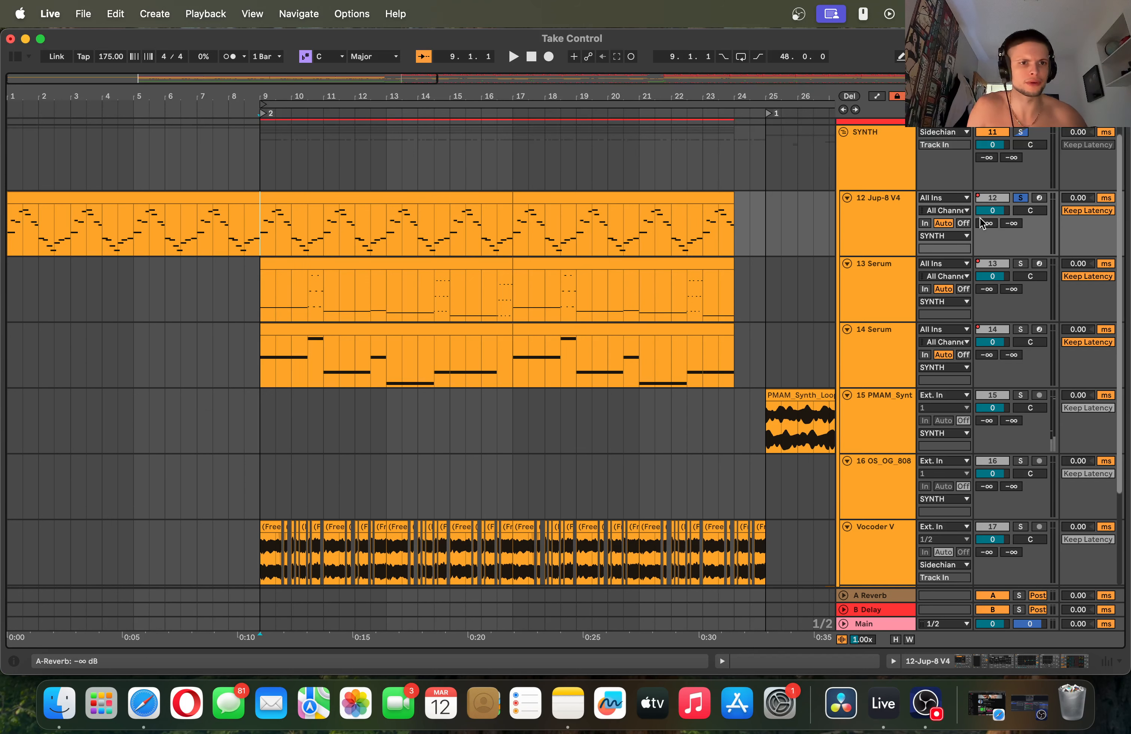
{"action": "key", "text": "space"}
{"action": "double_click", "coordinate": [865, 220]}
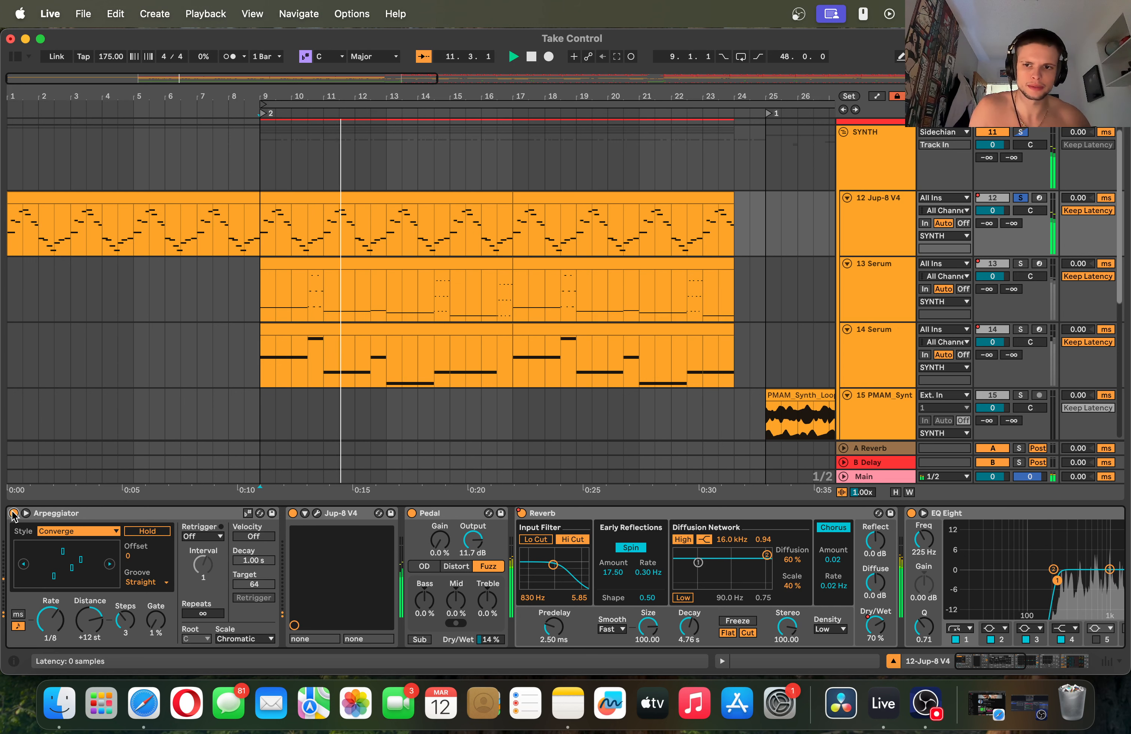
- Turn off the Arpeggiator on track 12 and play the part again from bar 9
{"action": "left_click", "coordinate": [13, 514]}
{"action": "key", "text": "space"}
{"action": "key", "text": "space"}
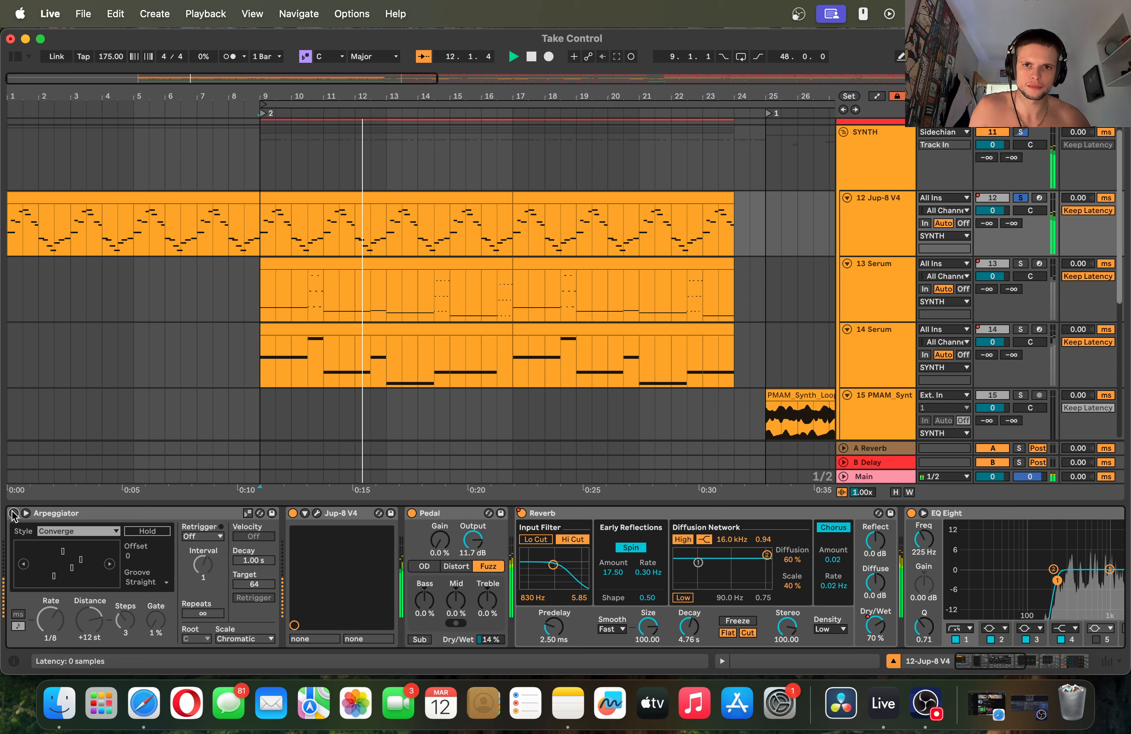
{"action": "key", "text": "space"}
- Play the Jup-8 V4 part from bar 17, view that clip's MIDI notes and return to the track's devices
{"action": "left_click", "coordinate": [515, 170]}
{"action": "key", "text": "space"}
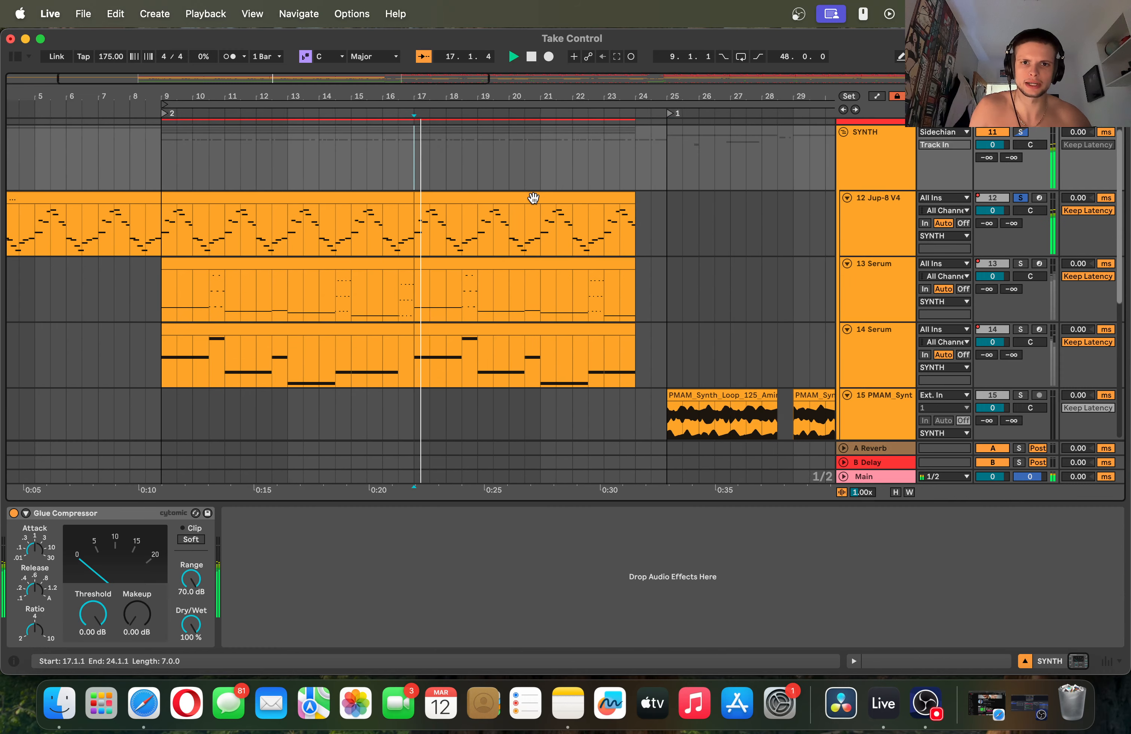
{"action": "double_click", "coordinate": [533, 198]}
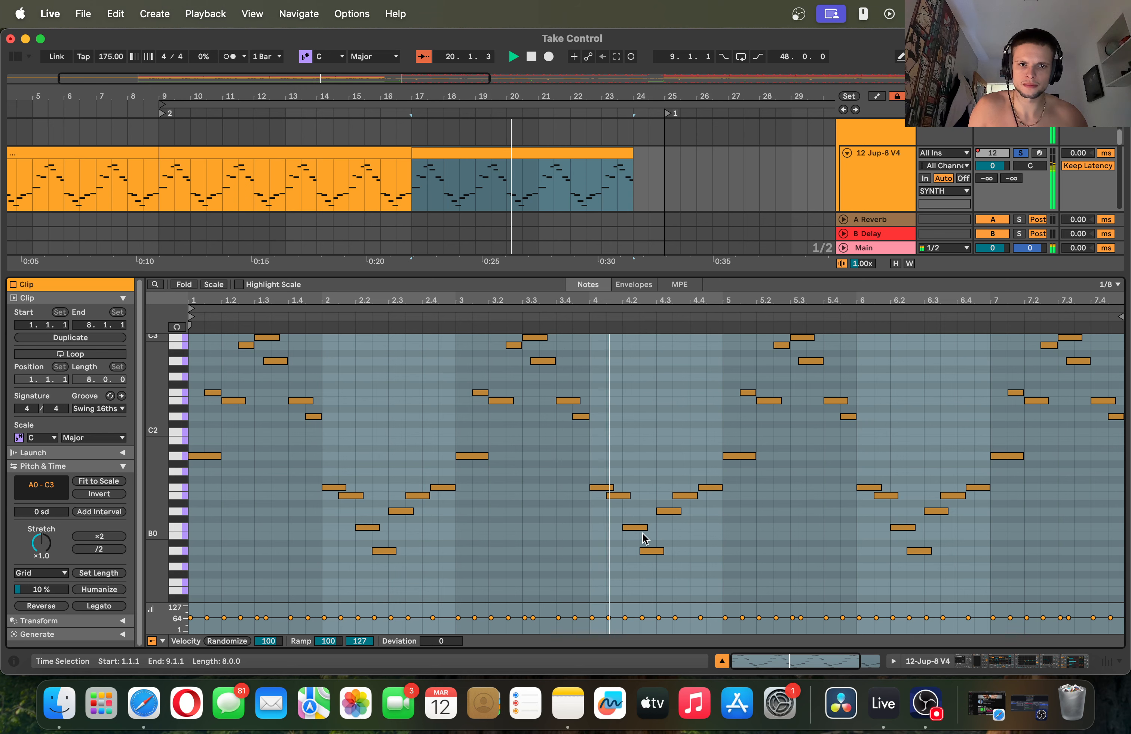
{"action": "key", "text": "shift+Tab"}
{"action": "key", "text": "space"}
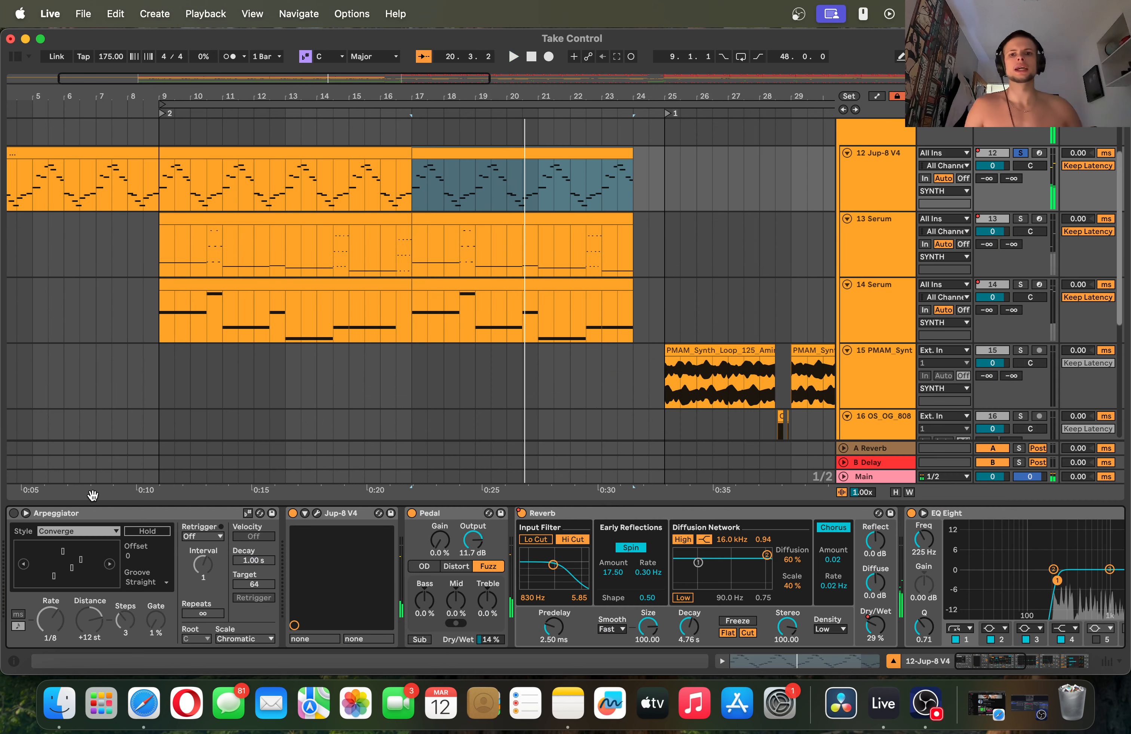
- Turn the Arpeggiator on track 12 back on and play the part from bar 17
{"action": "left_click", "coordinate": [14, 513]}
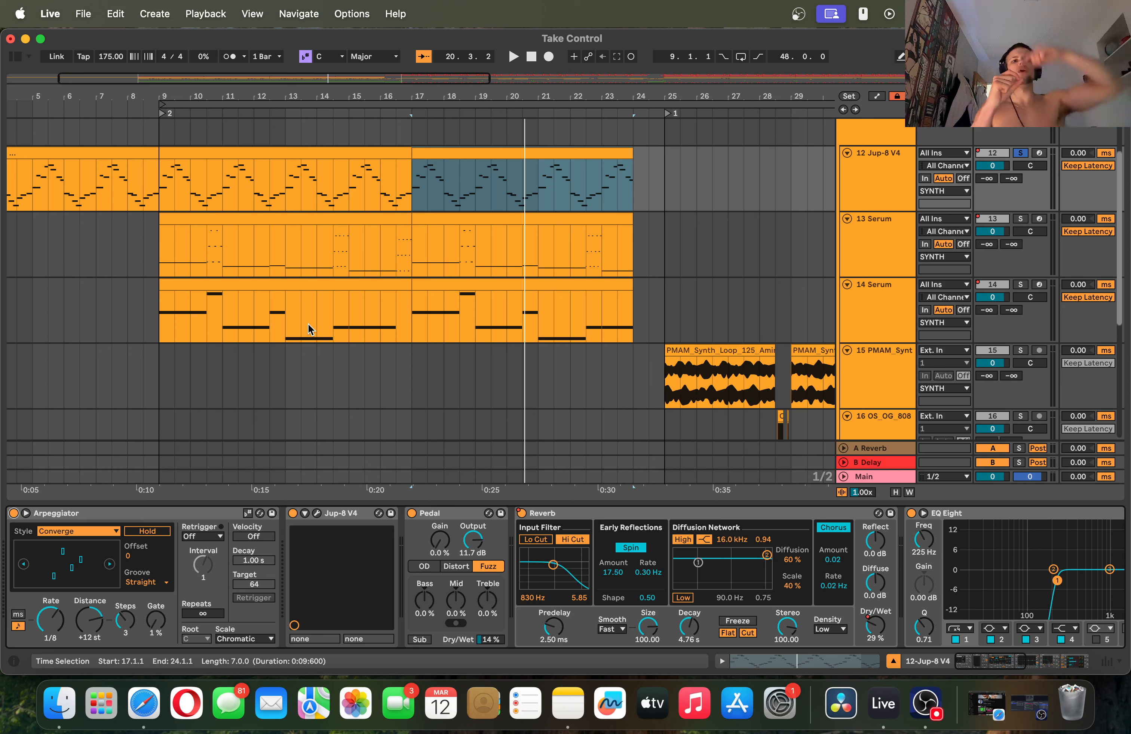
{"action": "key", "text": "space"}
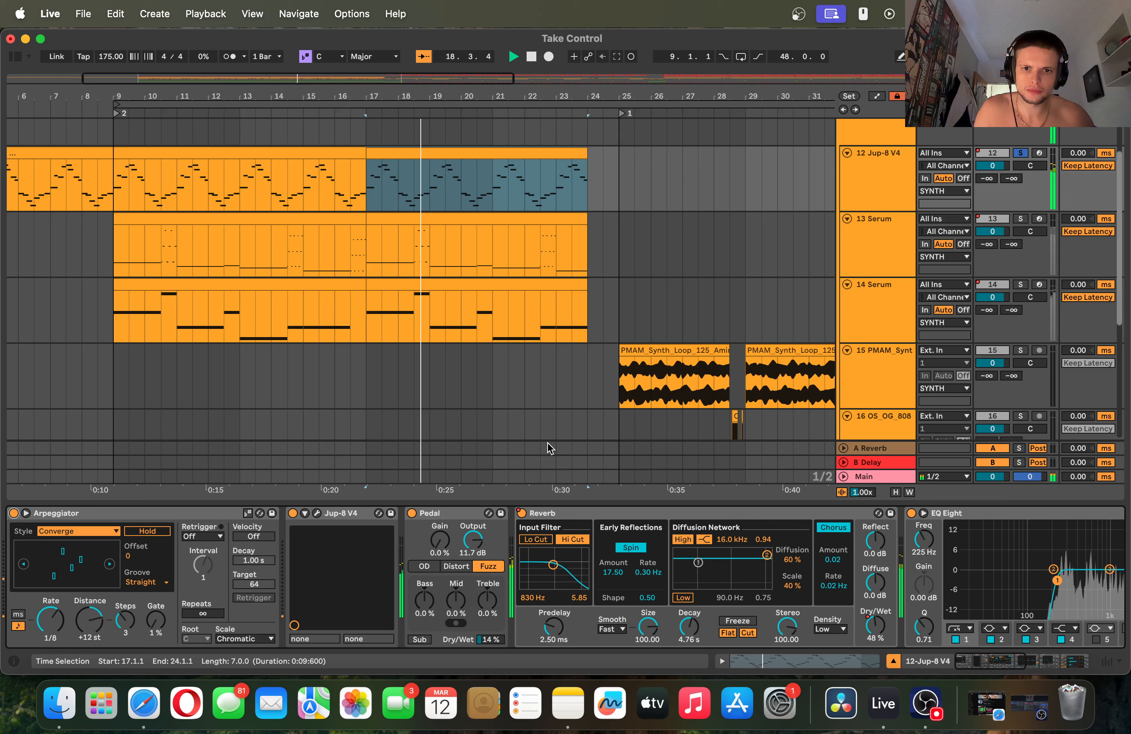
{"action": "left_click", "coordinate": [411, 514]}
- Open the Jup-8 V4 synth window to view its Electronic Dreams preset, and close it
{"action": "left_click", "coordinate": [316, 513]}
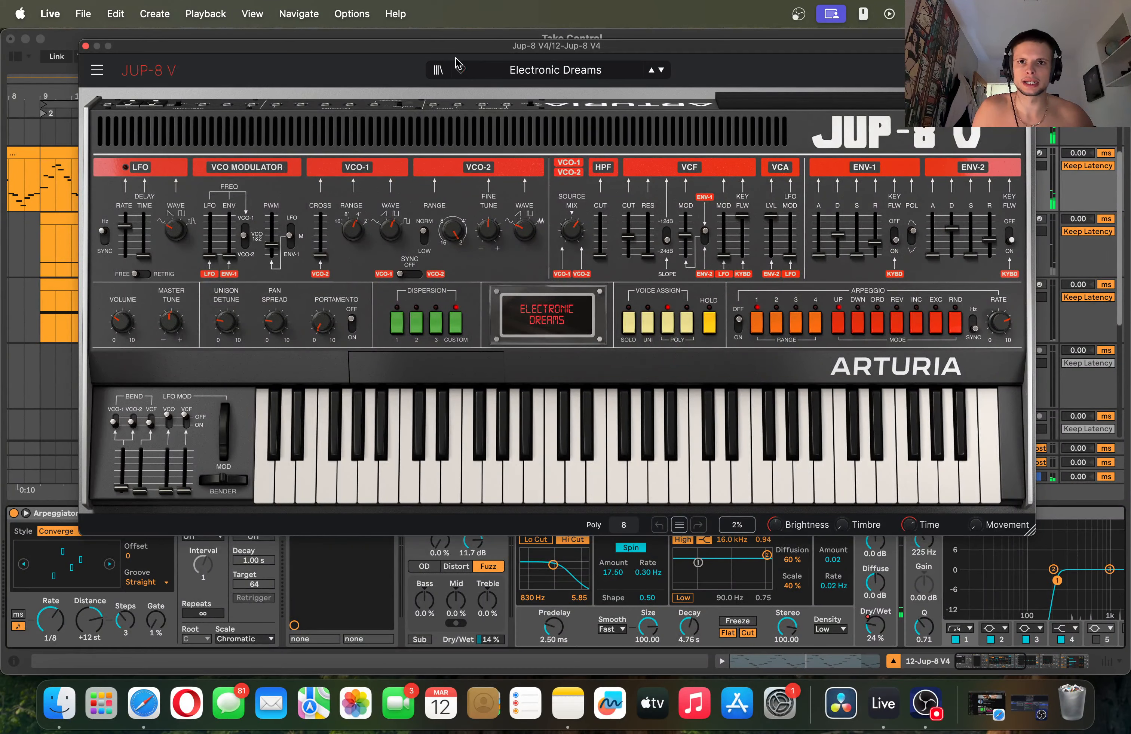
{"action": "left_click_drag", "start_coordinate": [455, 60], "coordinate": [412, 64]}
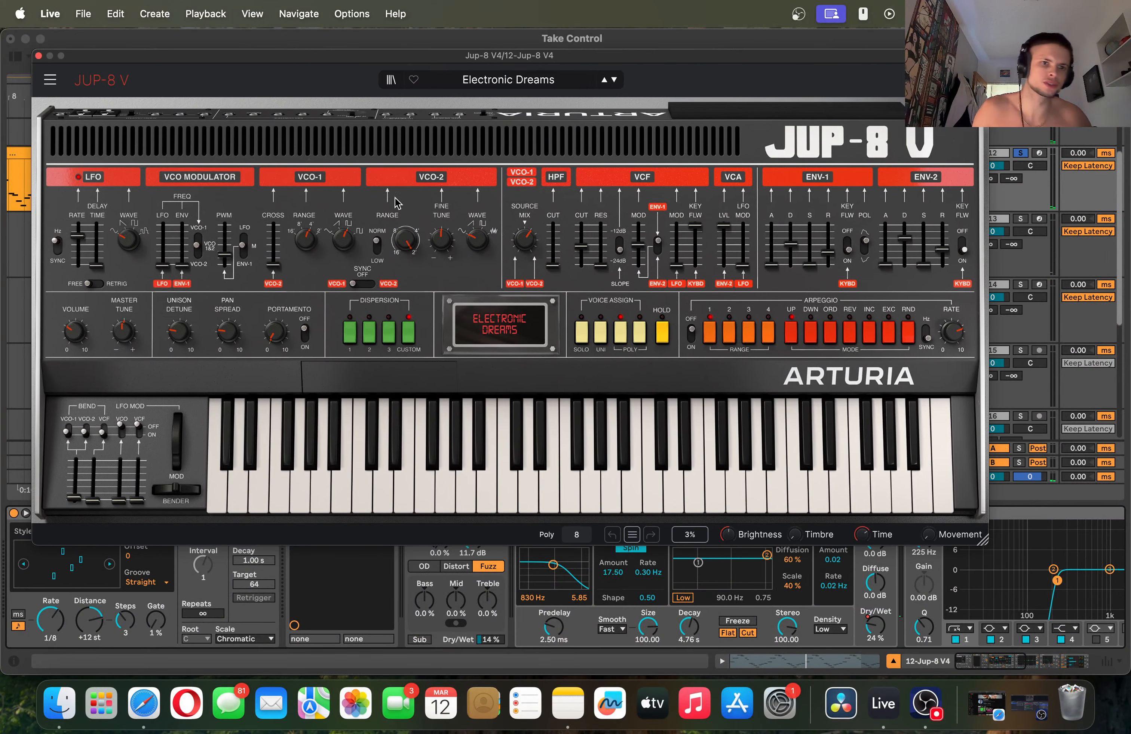
{"action": "left_click", "coordinate": [39, 55]}
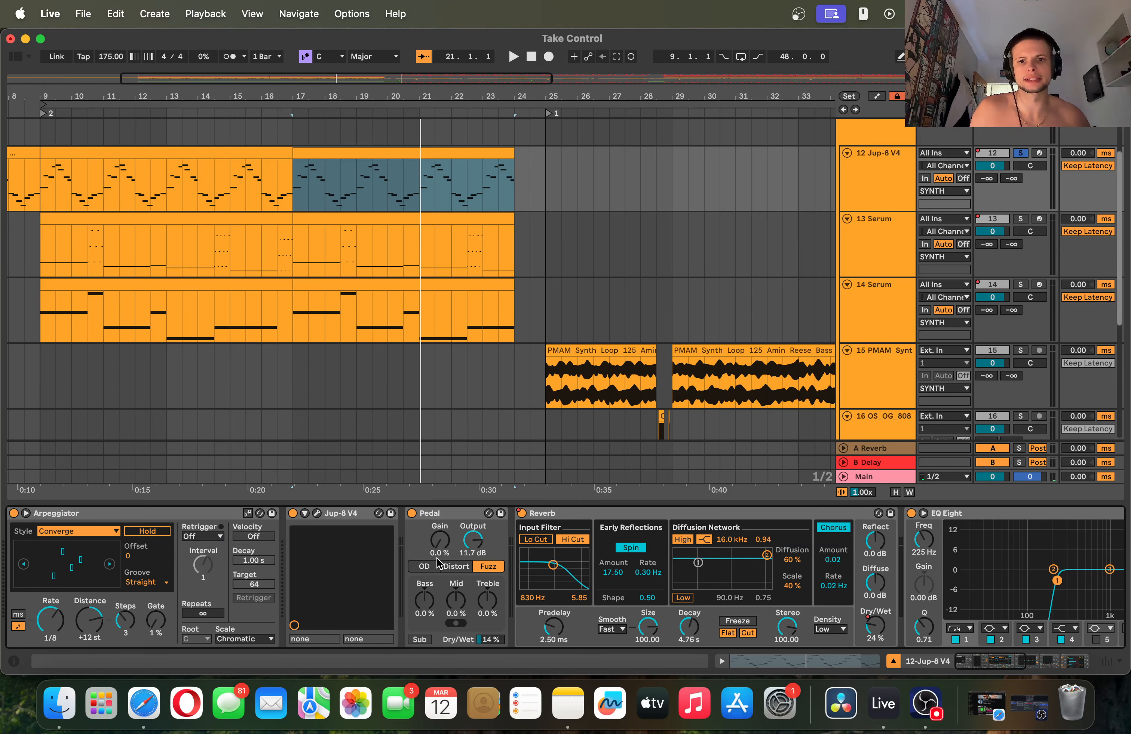
- Look through the remaining effects in the Jup-8 V4 chain, including EQ Eight, Auto Filter and OTT, and hide the device view
{"action": "left_click_drag", "start_coordinate": [998, 661], "coordinate": [1029, 667]}
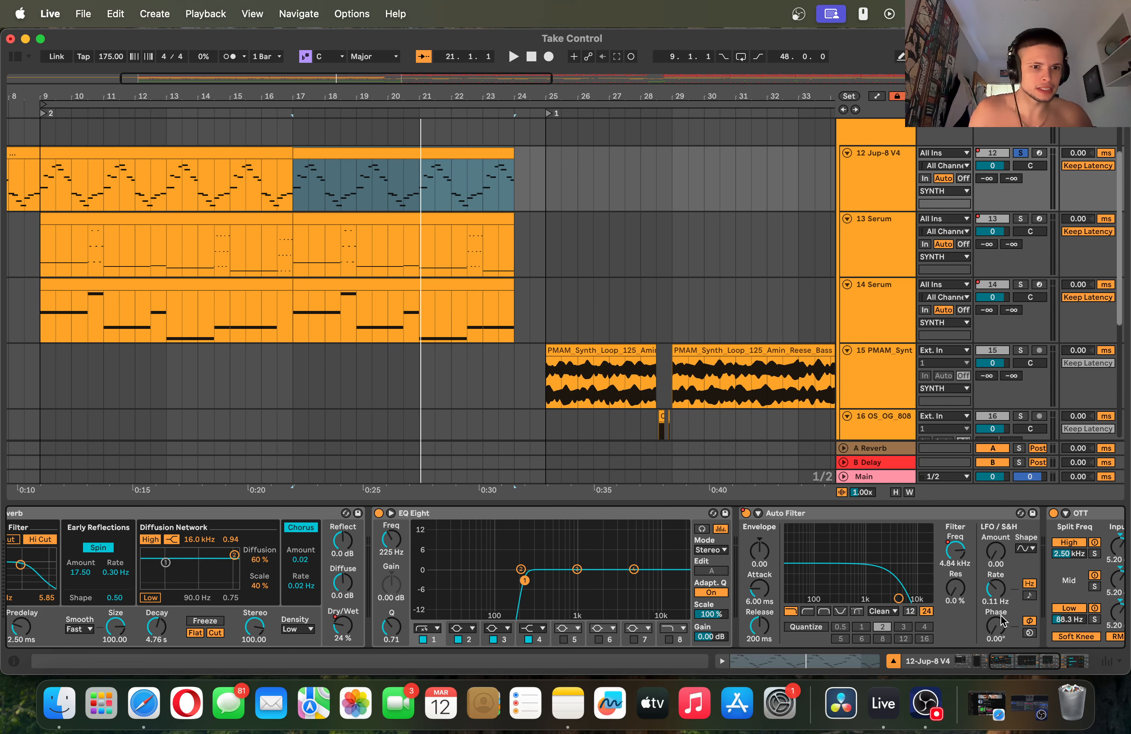
{"action": "left_click_drag", "start_coordinate": [1001, 664], "coordinate": [753, 593]}
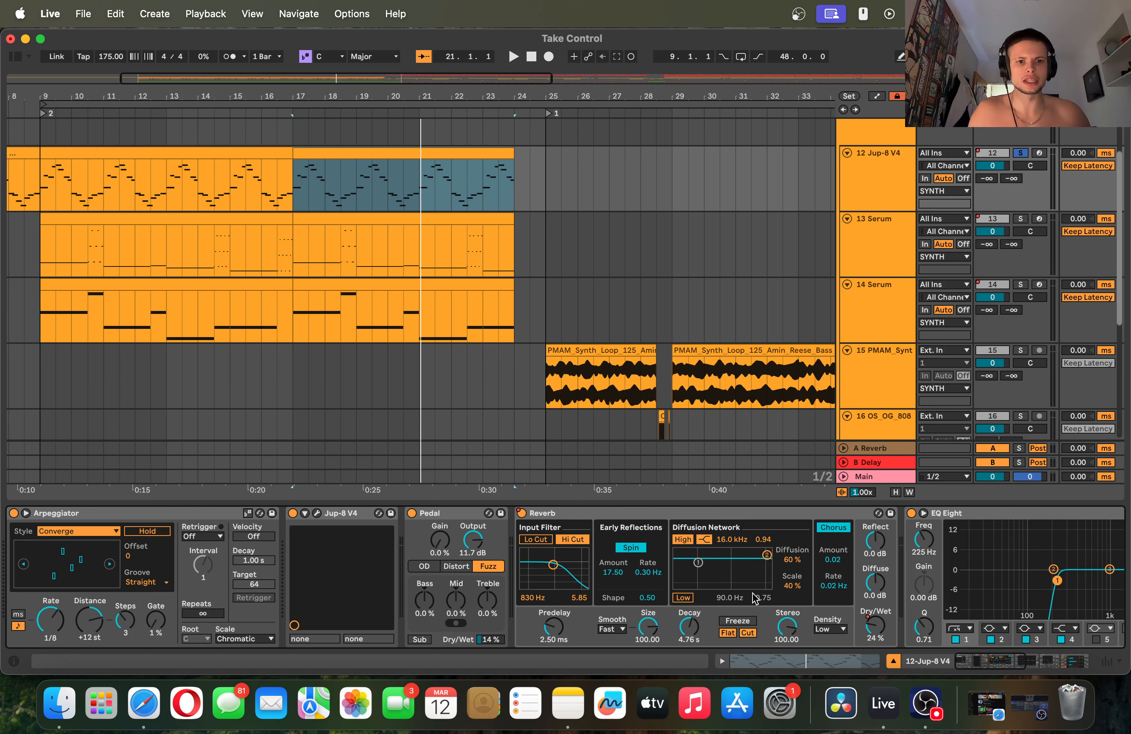
{"action": "left_click", "coordinate": [718, 504]}
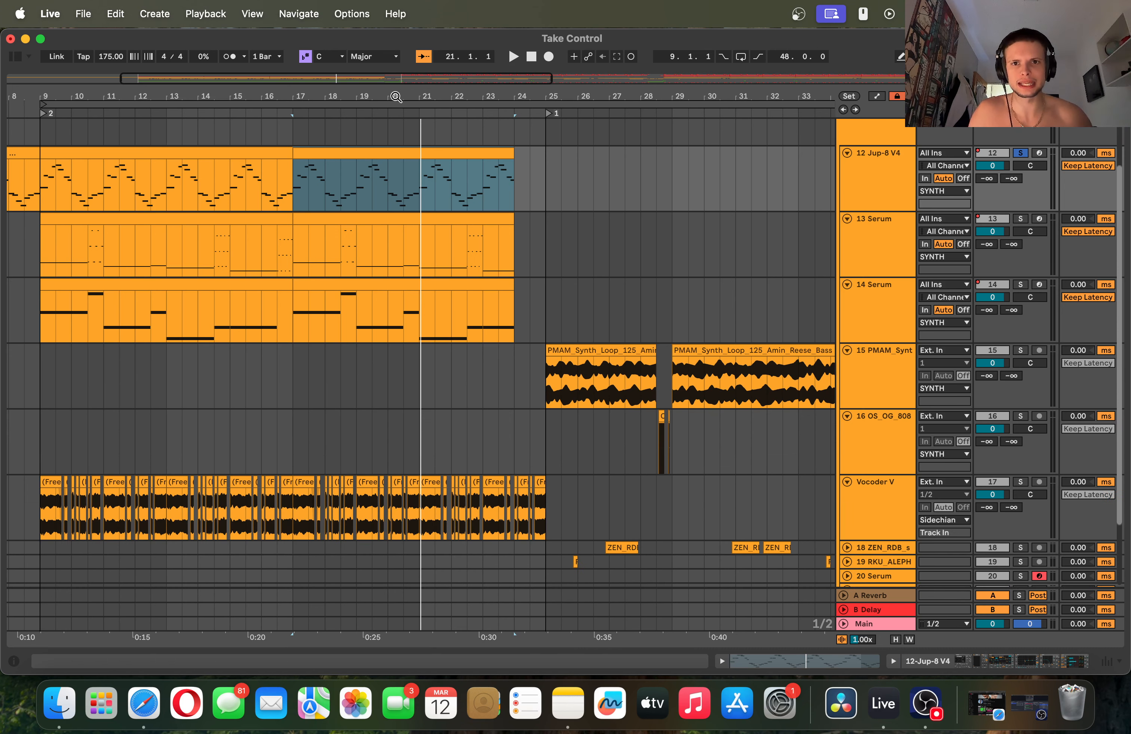
- Solo track 13 Serum in place of track 12, play it from bar 9 and show its device chain
{"action": "left_click_drag", "start_coordinate": [396, 97], "coordinate": [600, 96]}
{"action": "left_click", "coordinate": [251, 227]}
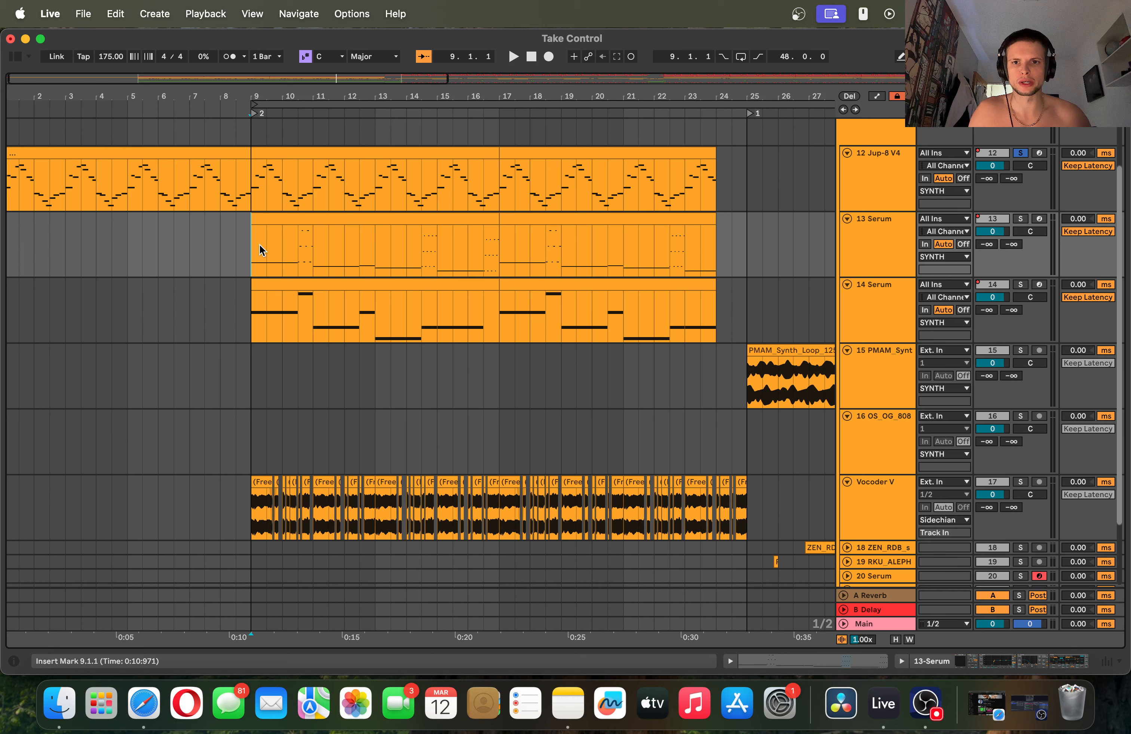
{"action": "left_click", "coordinate": [845, 244]}
{"action": "key", "text": "space"}
{"action": "double_click", "coordinate": [853, 242]}
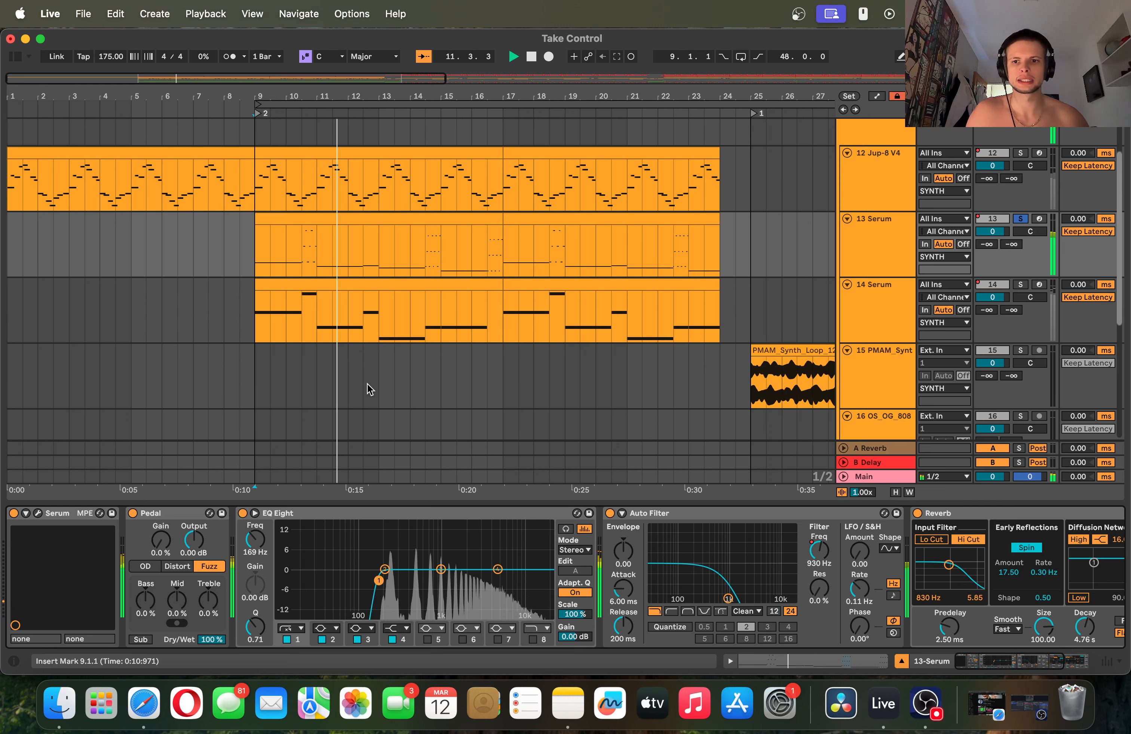
- Replay track 13 Serum from bar 9 while viewing the rest of its effects up to the Reverb
{"action": "left_click", "coordinate": [1019, 220]}
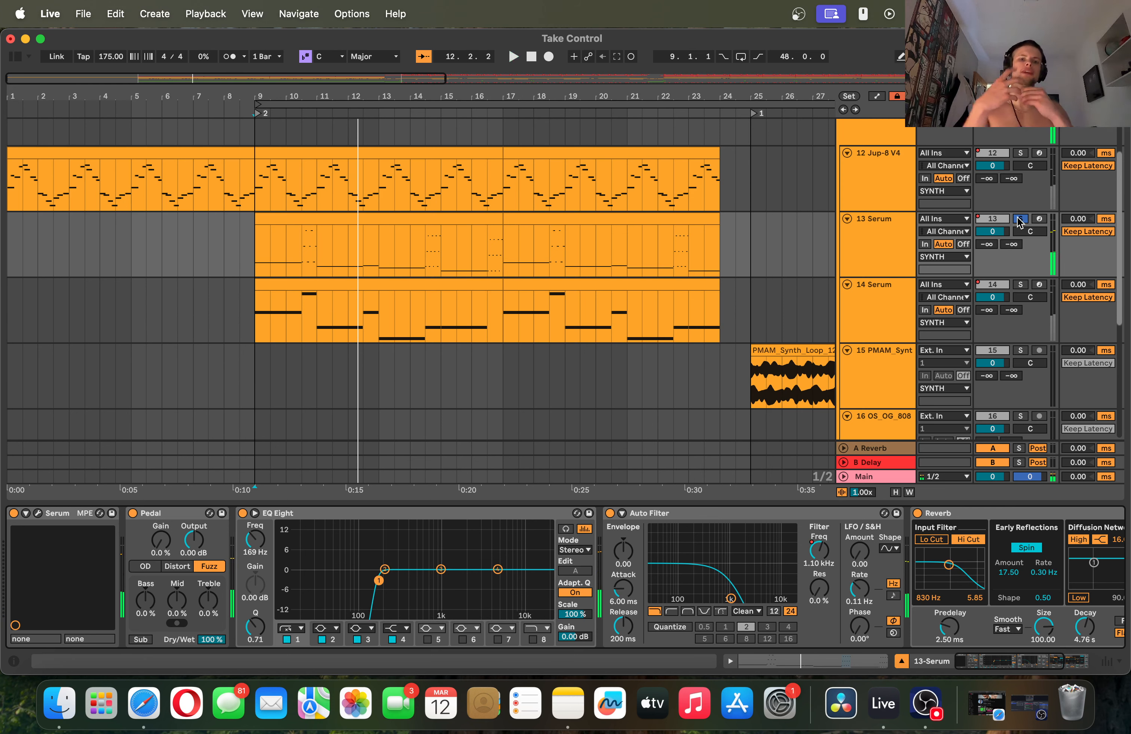
{"action": "key", "text": "space"}
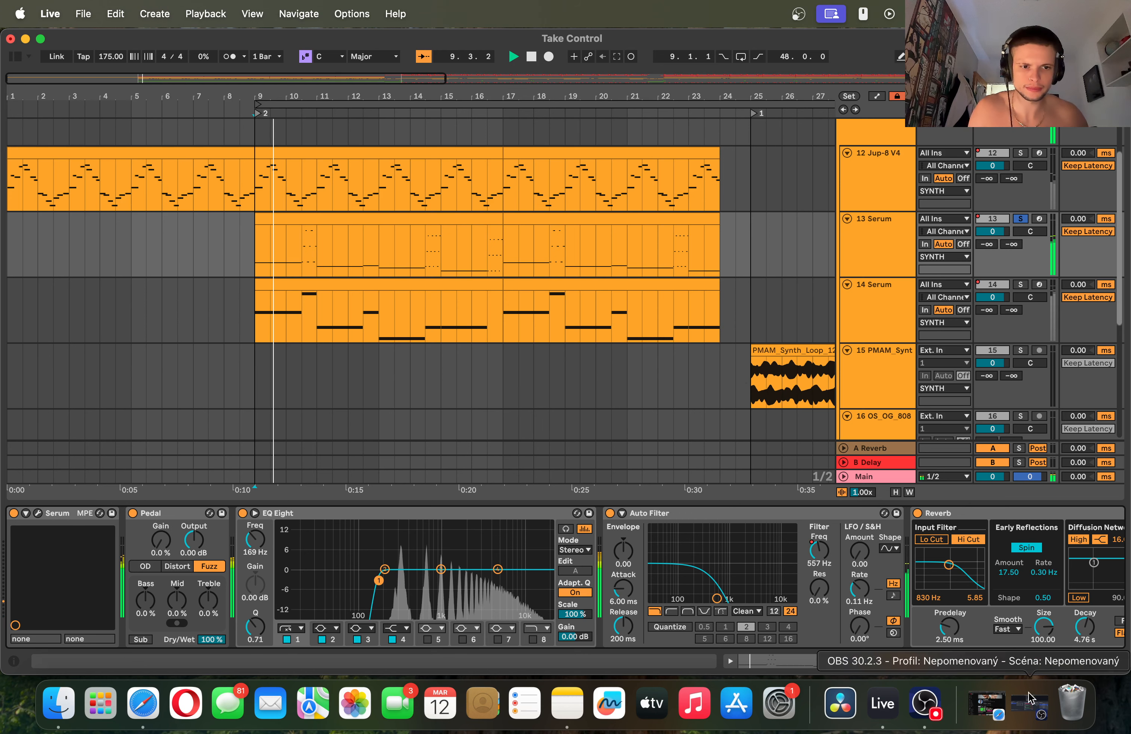
{"action": "left_click", "coordinate": [1076, 662]}
{"action": "key", "text": "space"}
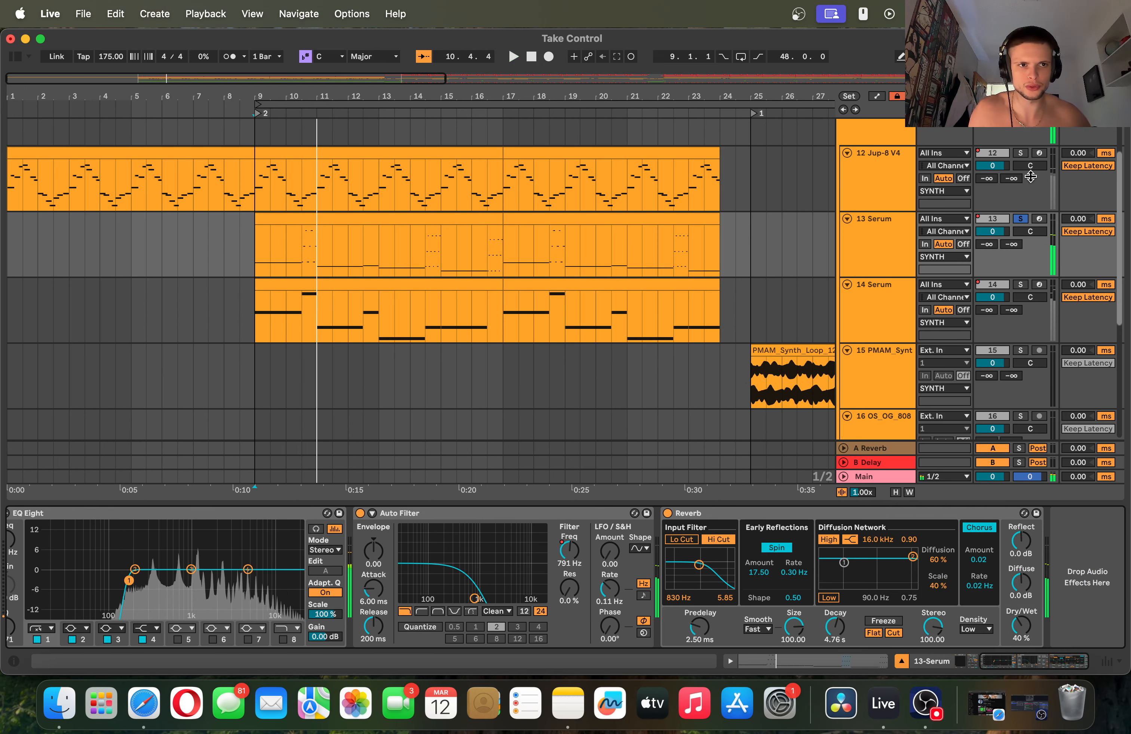
- Add track 12 Jup-8 V4 to the solo and play it together with track 13 from bar 9
{"action": "left_click", "coordinate": [1020, 152]}
{"action": "key", "text": "space"}
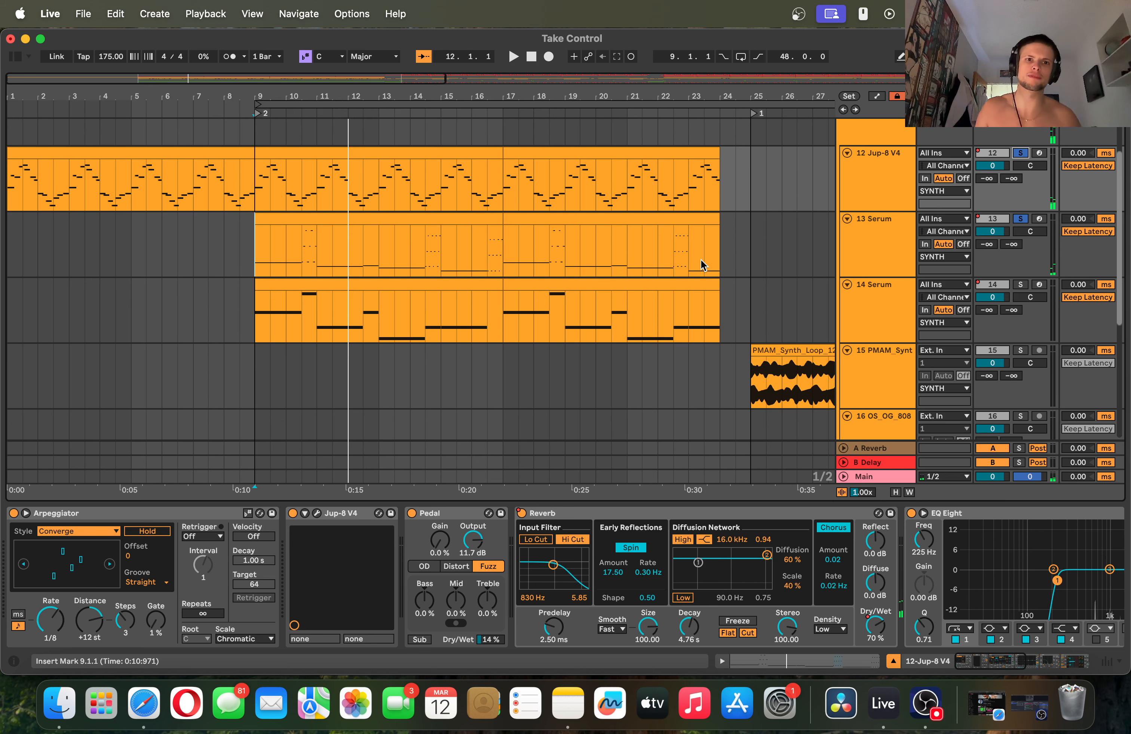
- Add track 14 Serum to the solo from bar 9 and inspect the oscillator and FX pages of its Serum synth
{"action": "left_click", "coordinate": [456, 341]}
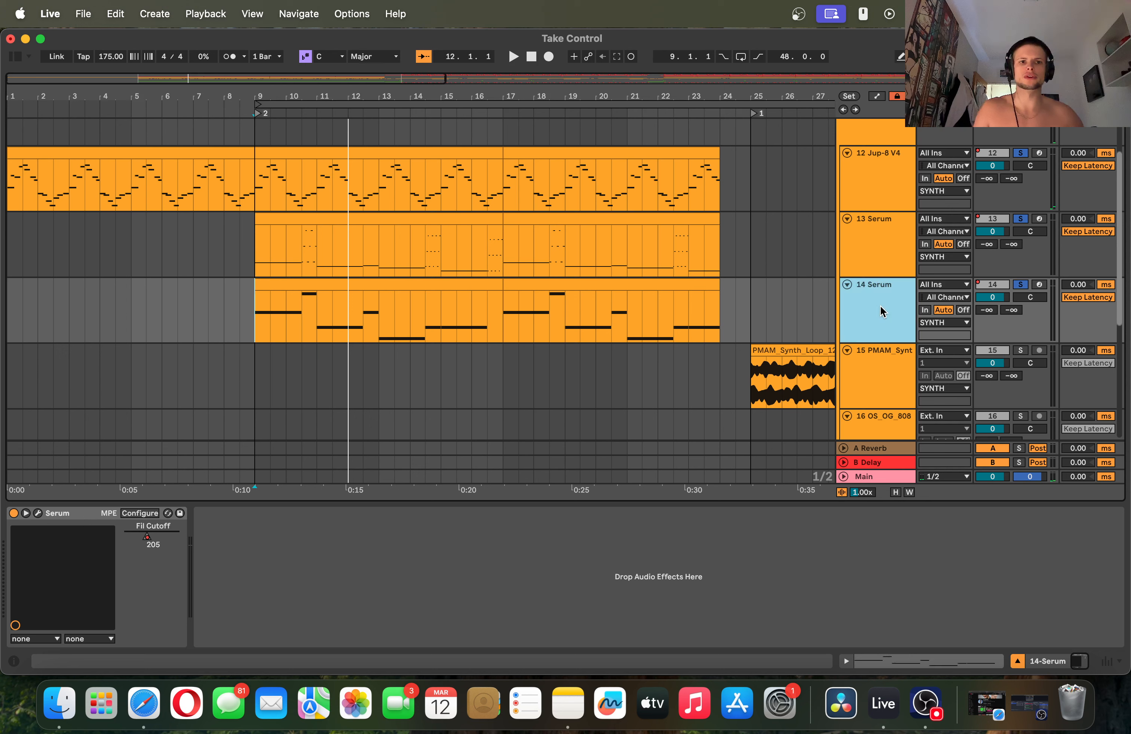
{"action": "left_click", "coordinate": [253, 328]}
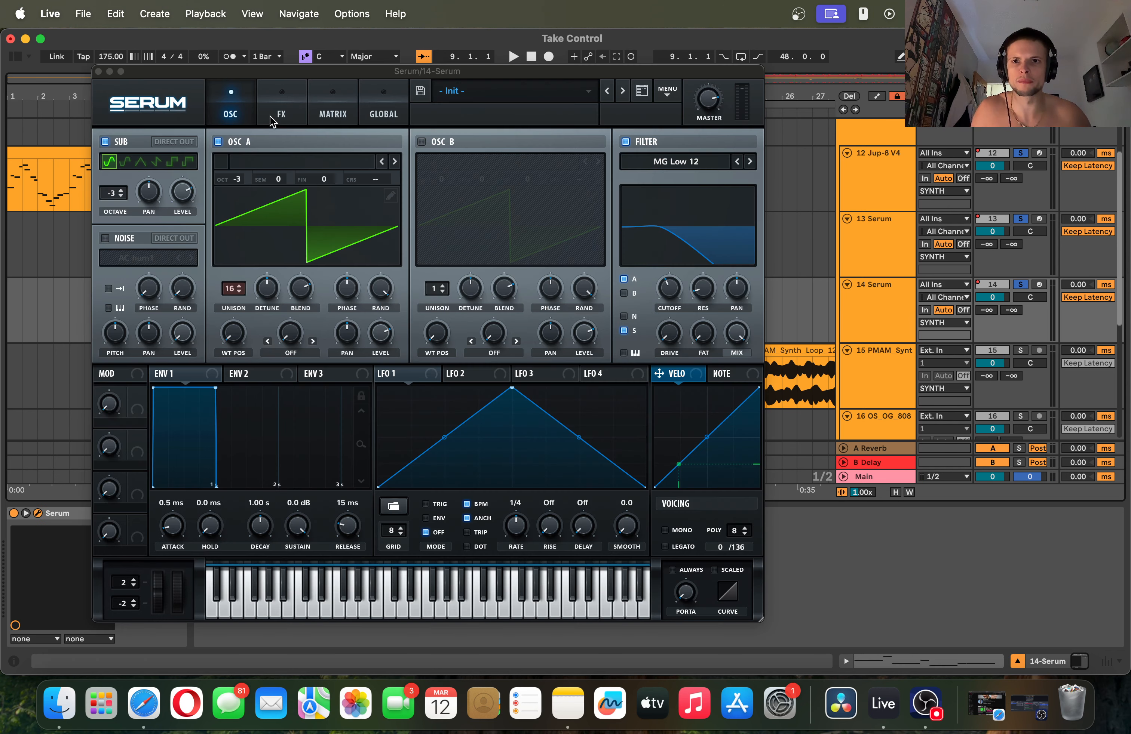
{"action": "left_click", "coordinate": [269, 117]}
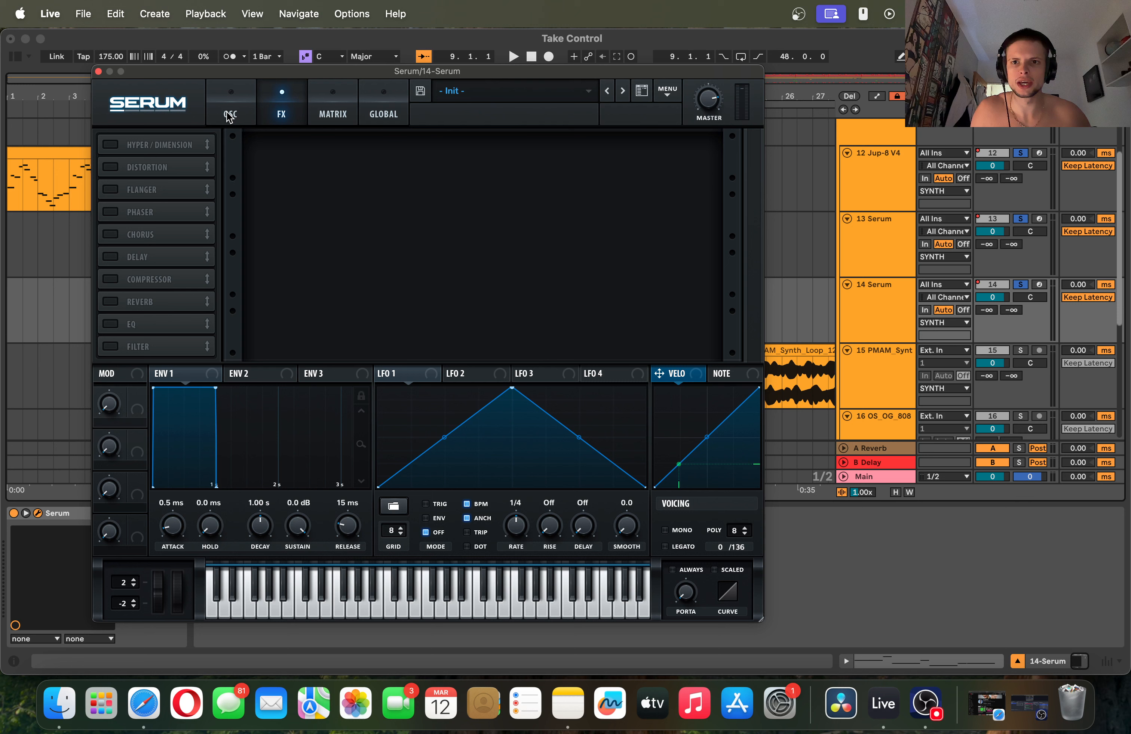
{"action": "left_click", "coordinate": [227, 115]}
{"action": "left_click", "coordinate": [97, 72]}
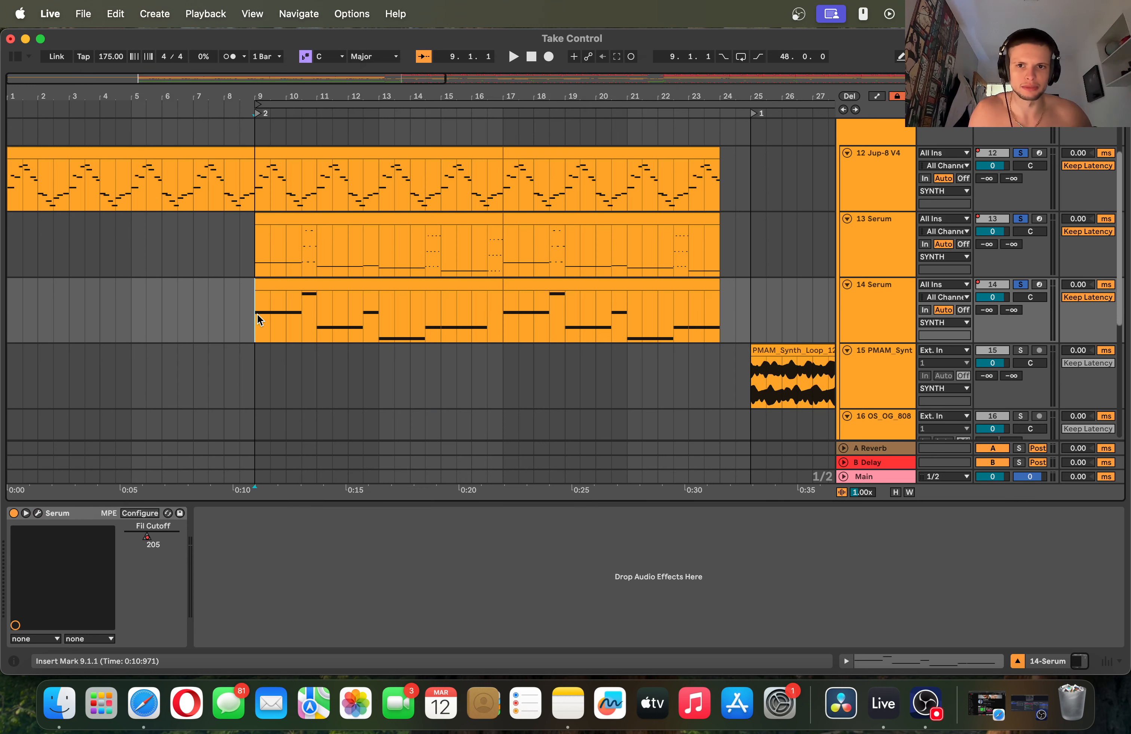
- Play the soloed synth tracks 12, 13 and 14 from bar 9 and add the DRUMS group to the solo
{"action": "key", "text": "space"}
{"action": "scroll", "coordinate": [484, 319], "scroll_direction": "down", "scroll_amount": 3}
{"action": "scroll", "coordinate": [488, 320], "scroll_direction": "up", "scroll_amount": 5}
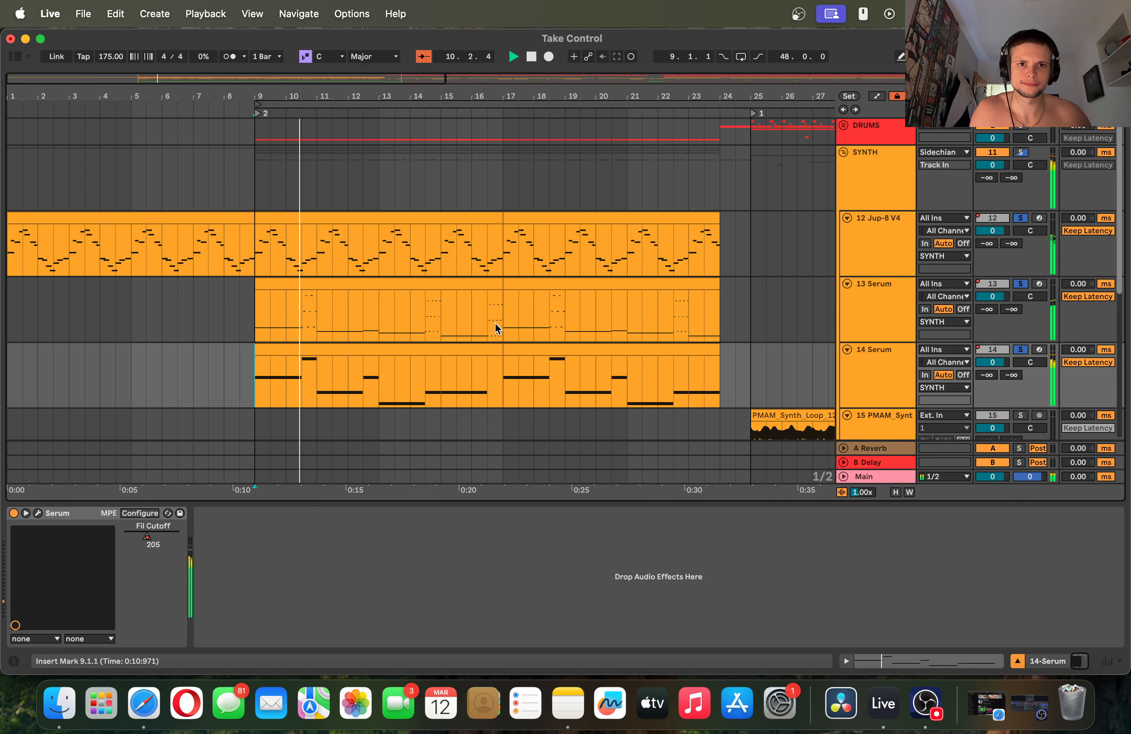
{"action": "left_click", "coordinate": [1020, 126], "text": "super"}
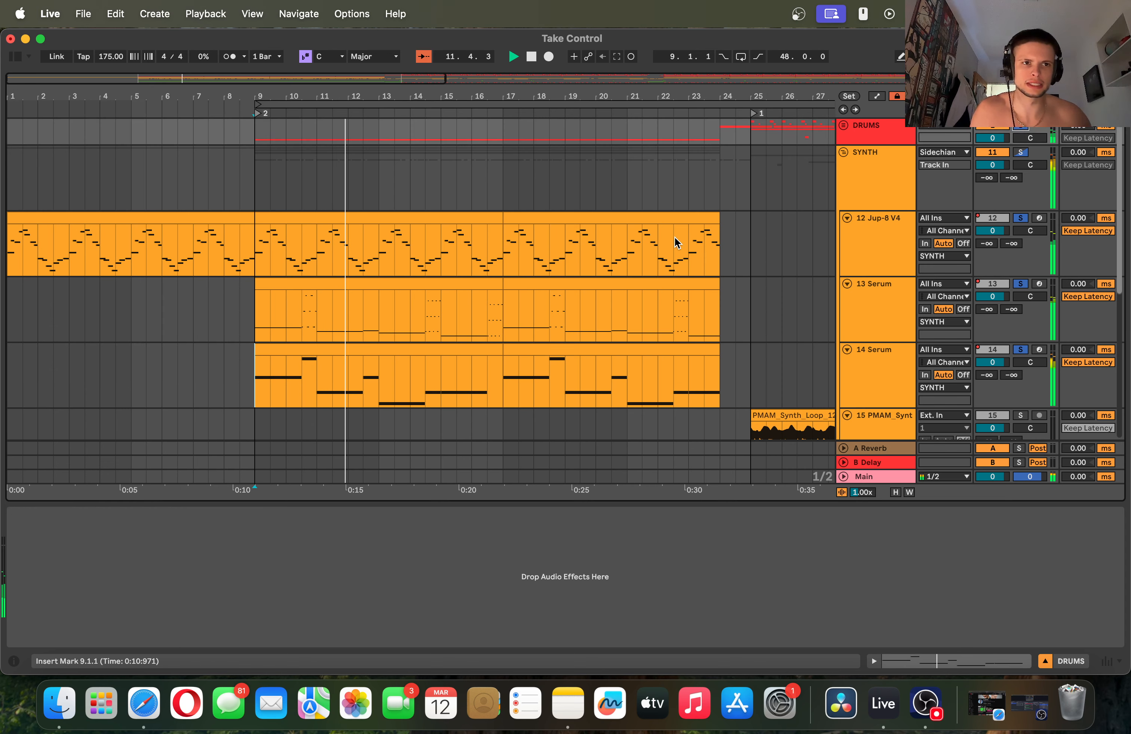
- Solo track 26 white noise drop in the FX group and play it from bar 21
{"action": "scroll", "coordinate": [676, 242], "scroll_direction": "down", "scroll_amount": 5}
{"action": "scroll", "coordinate": [772, 348], "scroll_direction": "down", "scroll_amount": 3}
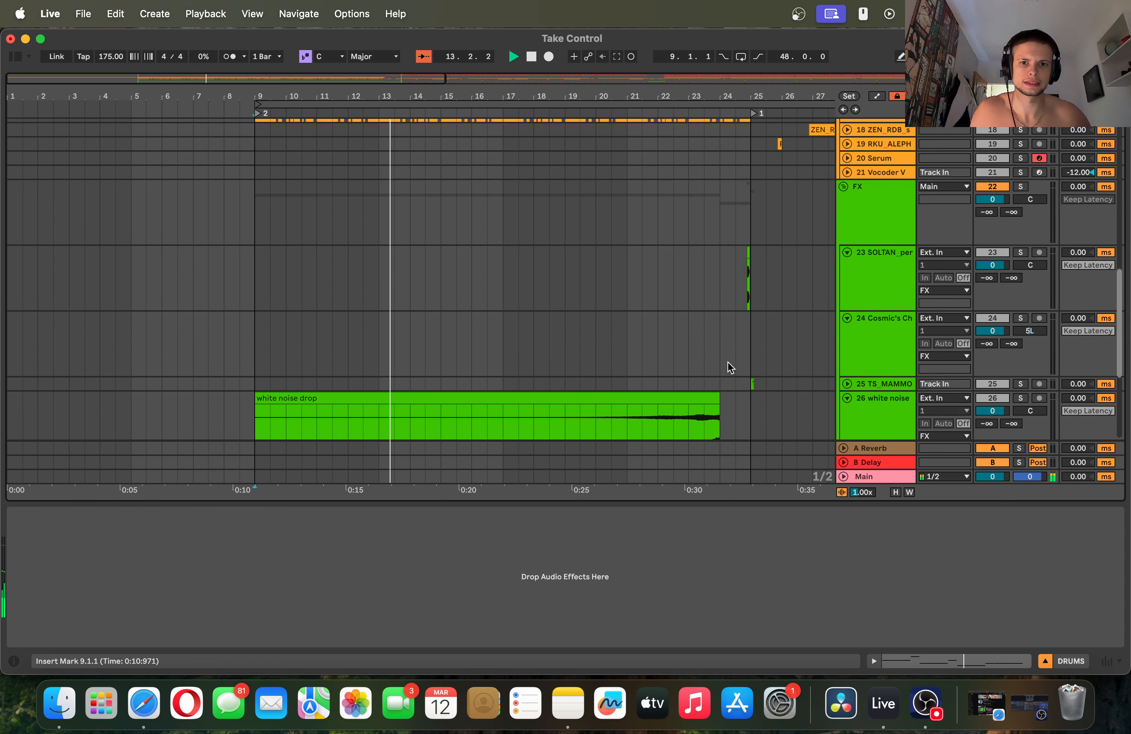
{"action": "scroll", "coordinate": [727, 367], "scroll_direction": "down", "scroll_amount": 3}
{"action": "left_click", "coordinate": [1020, 262]}
{"action": "left_click", "coordinate": [625, 310]}
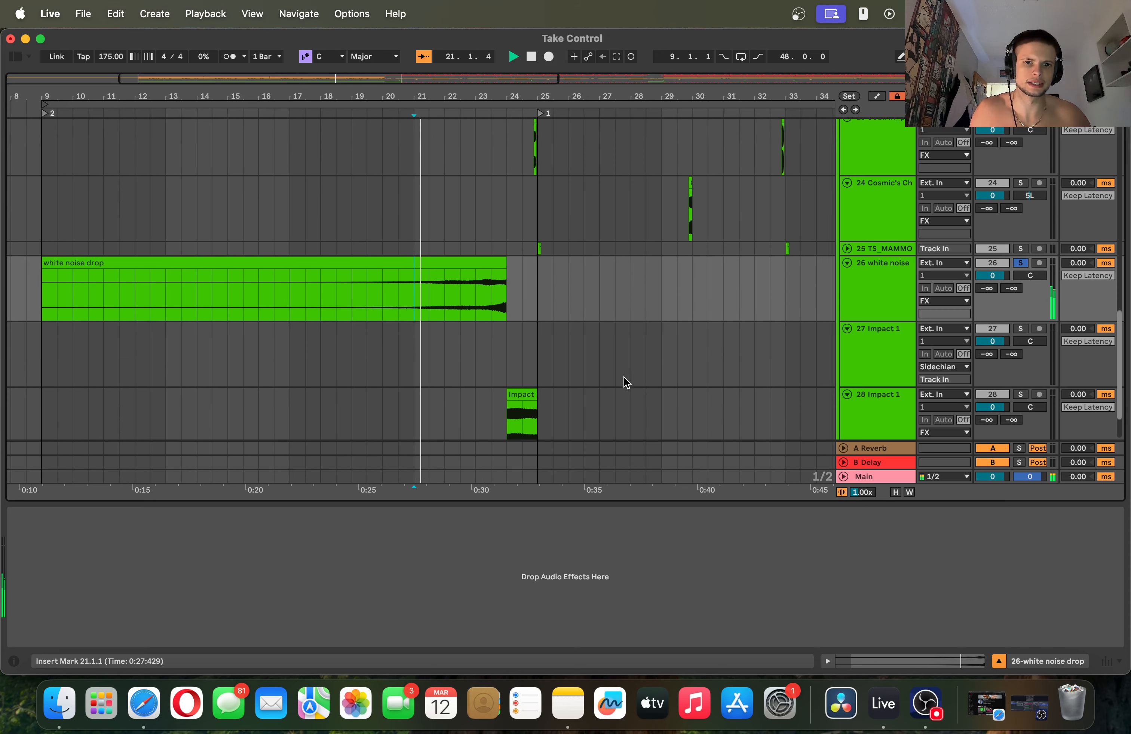
- Stop playback, then solo the Vocoder V track and show its EQ Eight and Pedal devices
{"action": "scroll", "coordinate": [626, 382], "scroll_direction": "up", "scroll_amount": 2}
{"action": "scroll", "coordinate": [575, 189], "scroll_direction": "left", "scroll_amount": 5}
{"action": "scroll", "coordinate": [576, 219], "scroll_direction": "up", "scroll_amount": 8}
{"action": "key", "text": "space"}
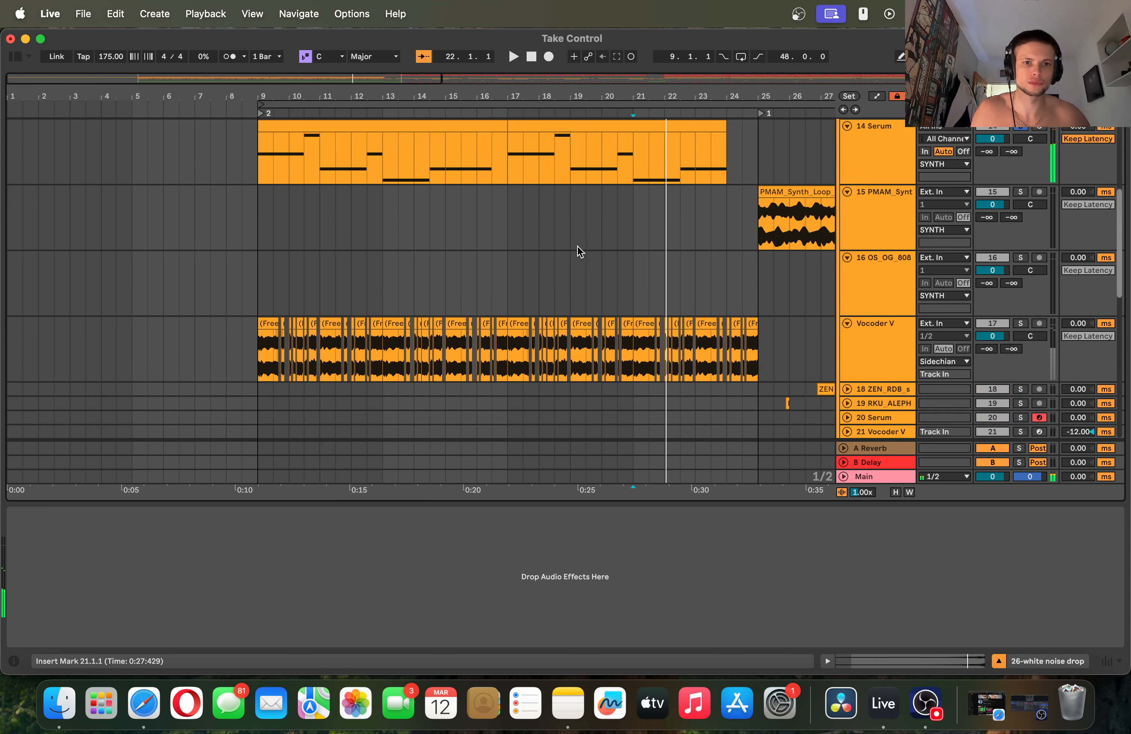
{"action": "left_click", "coordinate": [878, 350]}
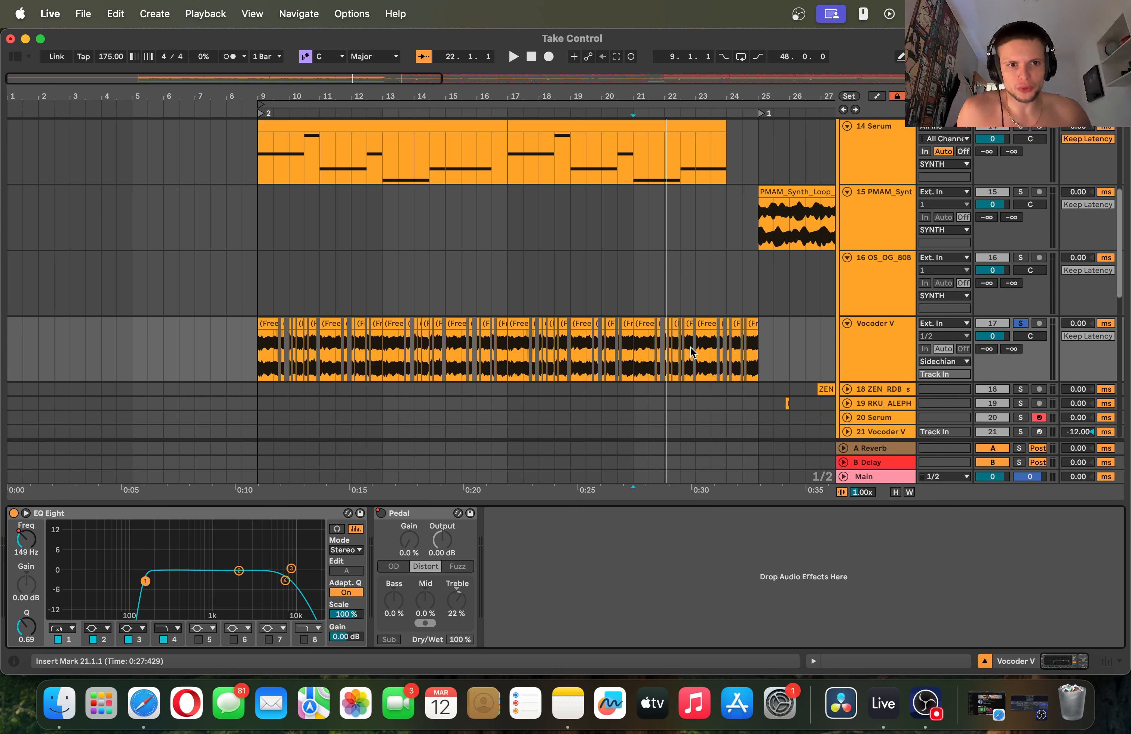
- Show the browser, search the plug-ins for "Arturi" and look through the results
{"action": "left_click", "coordinate": [24, 58]}
{"action": "left_click", "coordinate": [24, 71]}
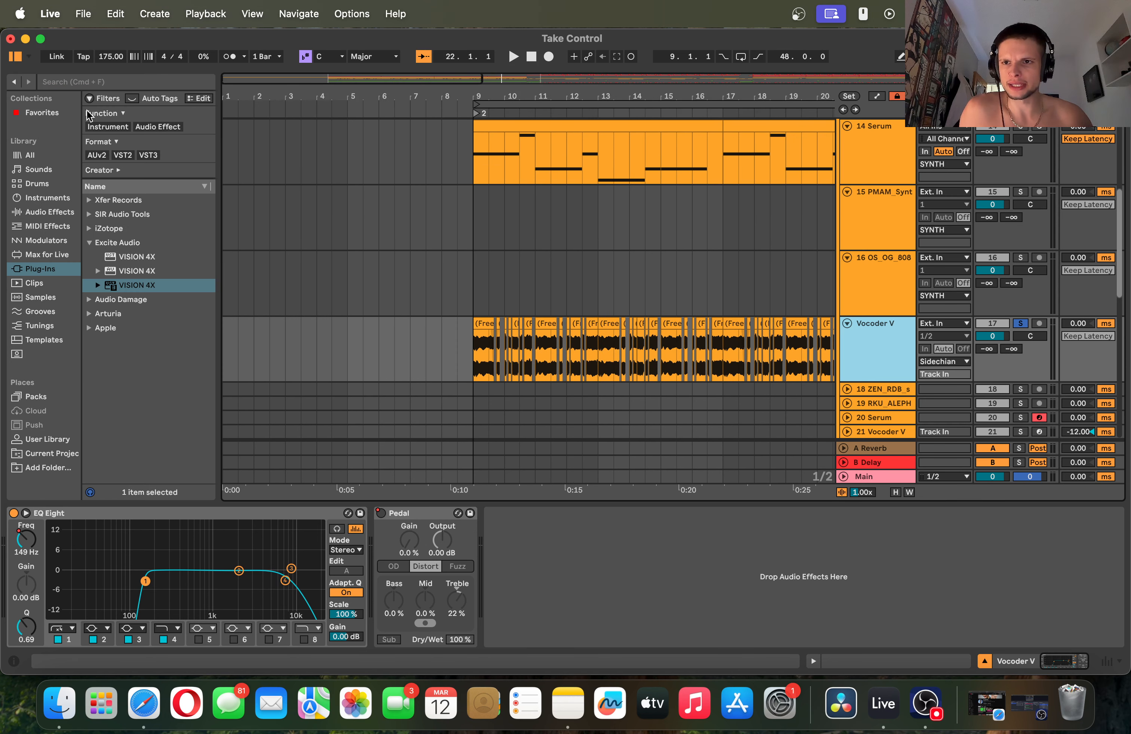
{"action": "left_click", "coordinate": [97, 87]}
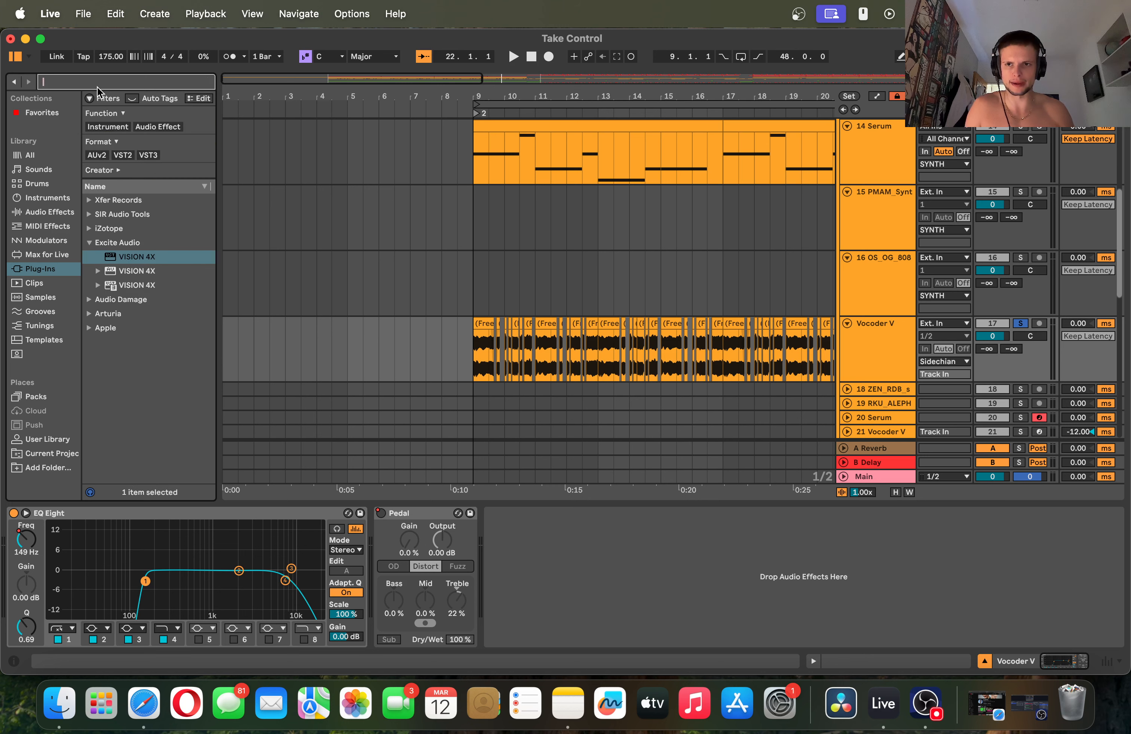
{"action": "type", "text": "Arturi"}
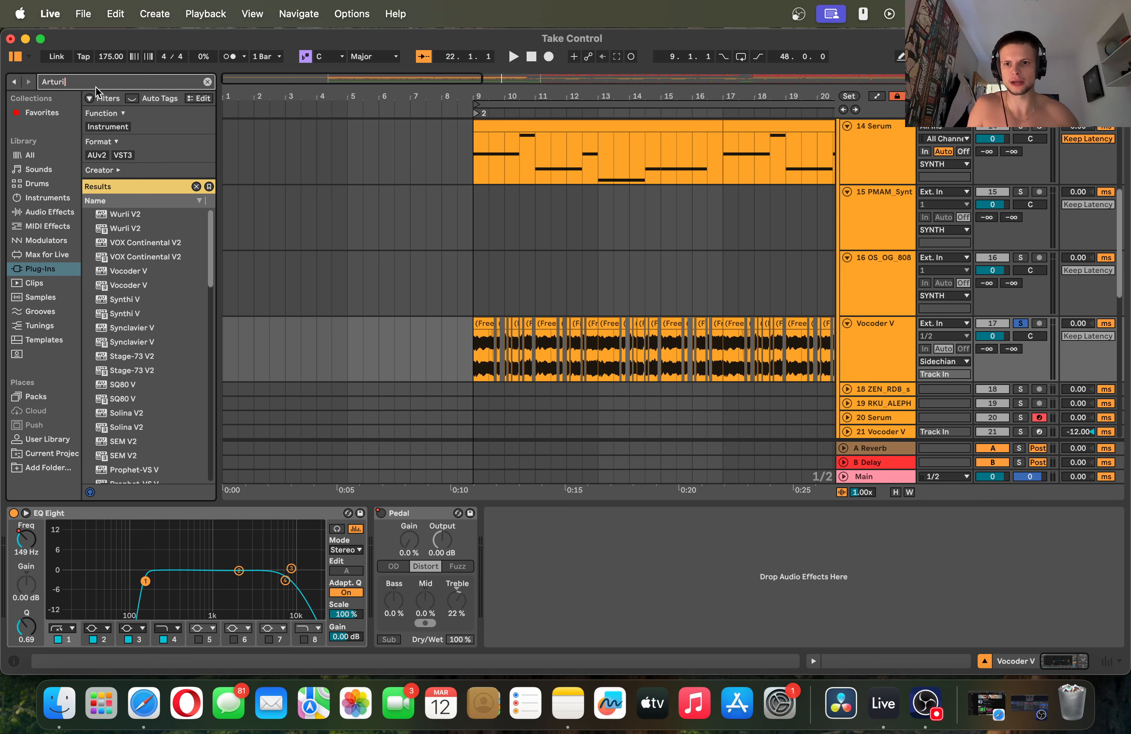
{"action": "left_click_drag", "start_coordinate": [221, 316], "coordinate": [233, 318]}
{"action": "scroll", "coordinate": [215, 341], "scroll_direction": "down", "scroll_amount": 10}
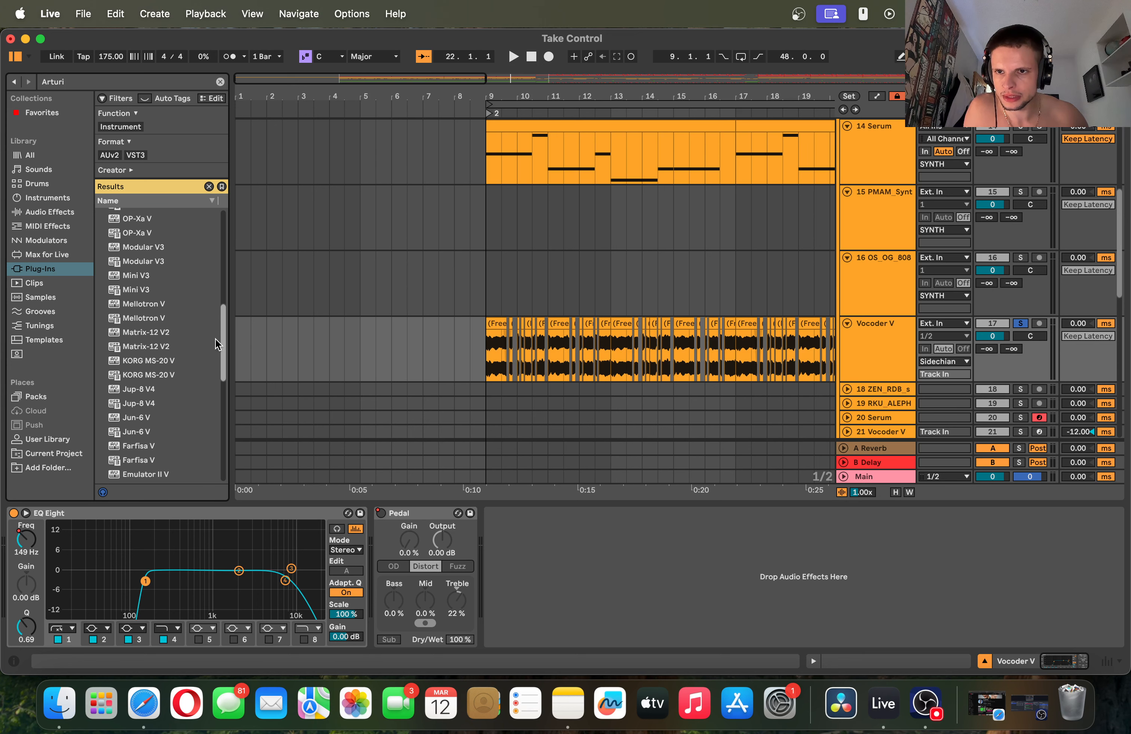
- Filter the plug-in results to VST3 and select Vocoder V
{"action": "left_click", "coordinate": [135, 155]}
{"action": "scroll", "coordinate": [221, 214], "scroll_direction": "up", "scroll_amount": 5}
{"action": "left_click_drag", "start_coordinate": [221, 210], "coordinate": [233, 364]}
{"action": "left_click", "coordinate": [227, 292]}
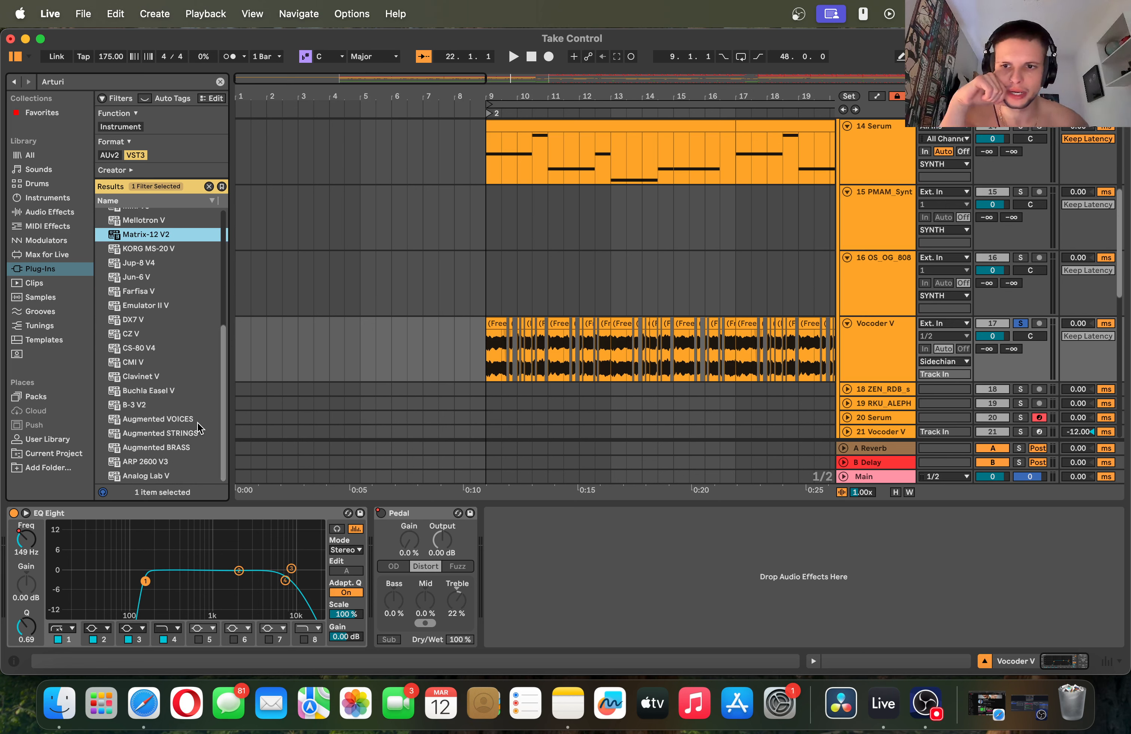
{"action": "scroll", "coordinate": [175, 456], "scroll_direction": "up", "scroll_amount": 5}
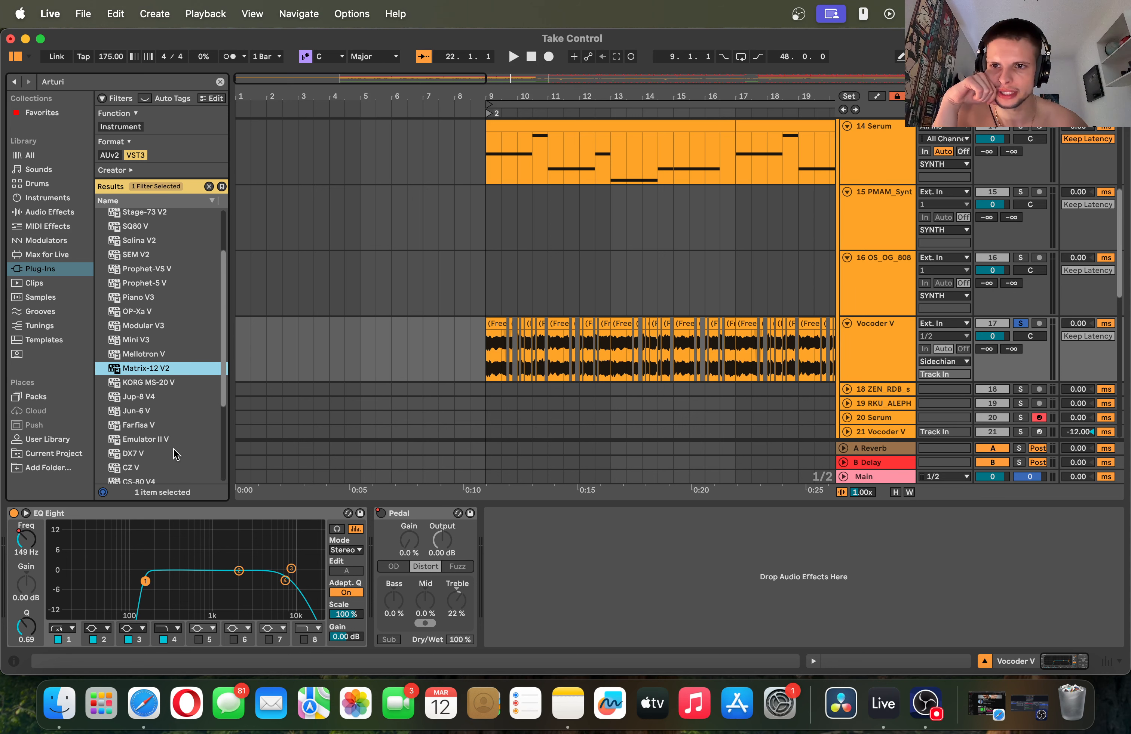
{"action": "scroll", "coordinate": [173, 449], "scroll_direction": "up", "scroll_amount": 3}
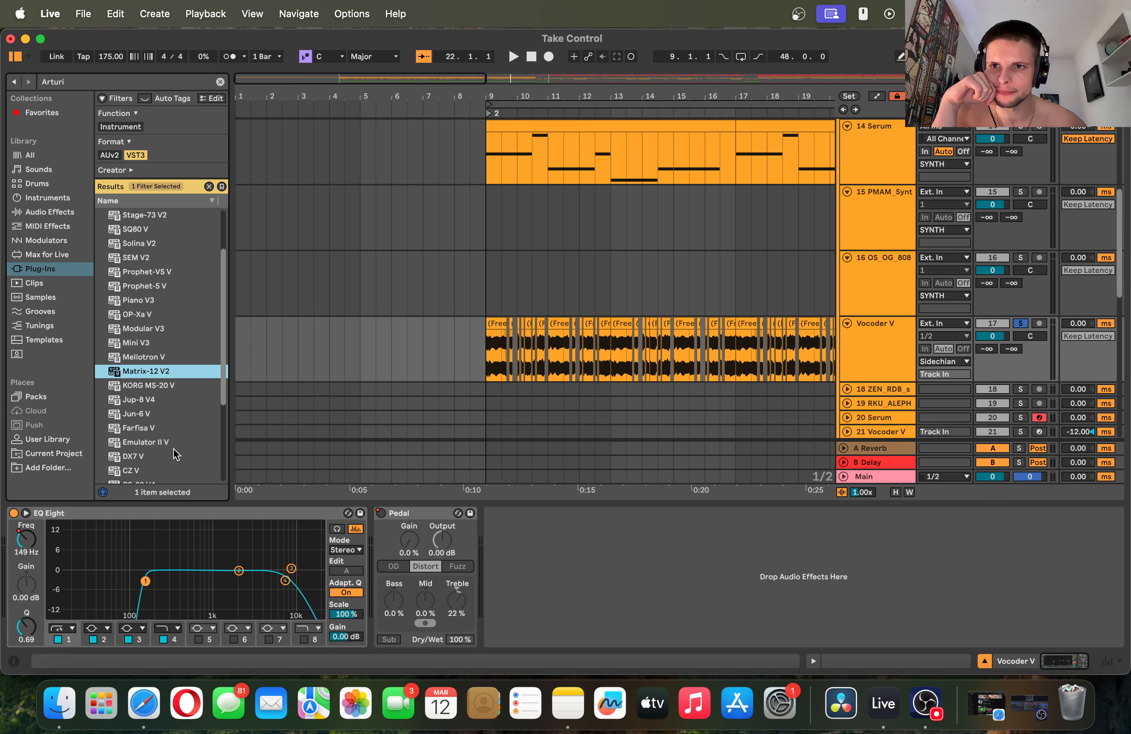
{"action": "left_click", "coordinate": [141, 243]}
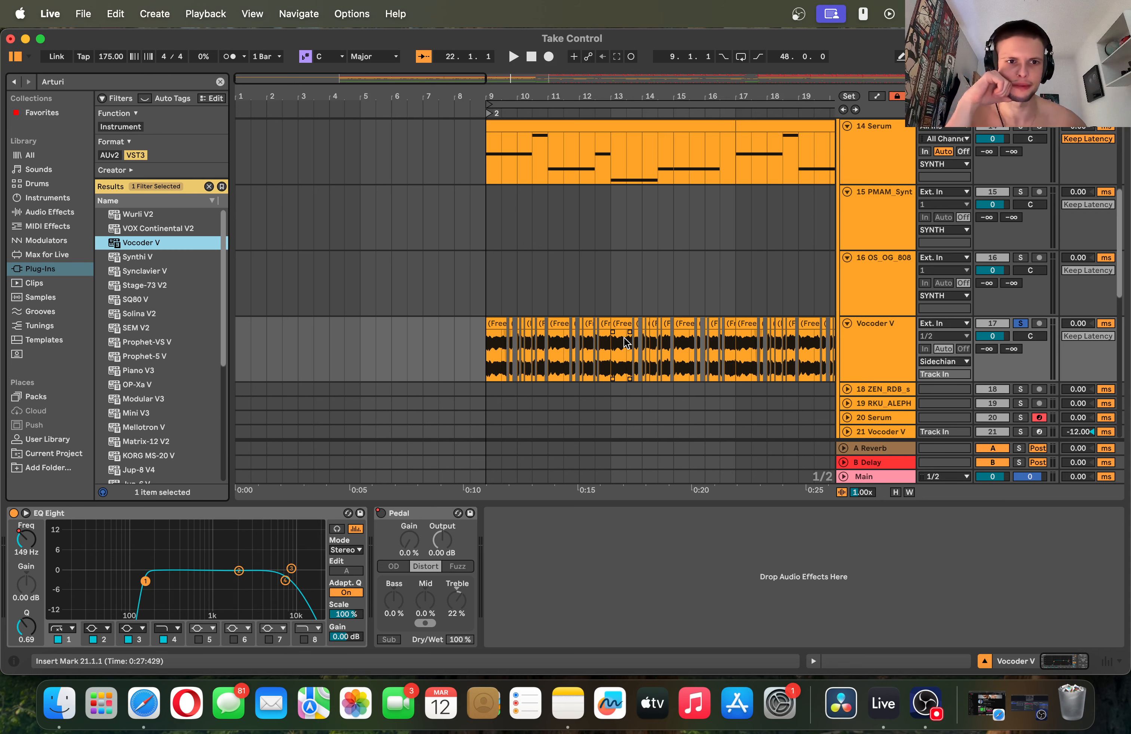
- Insert a MIDI track below the Vocoder V track and load the Vocoder V plug-in on it
{"action": "right_click", "coordinate": [862, 319]}
{"action": "left_click", "coordinate": [913, 446]}
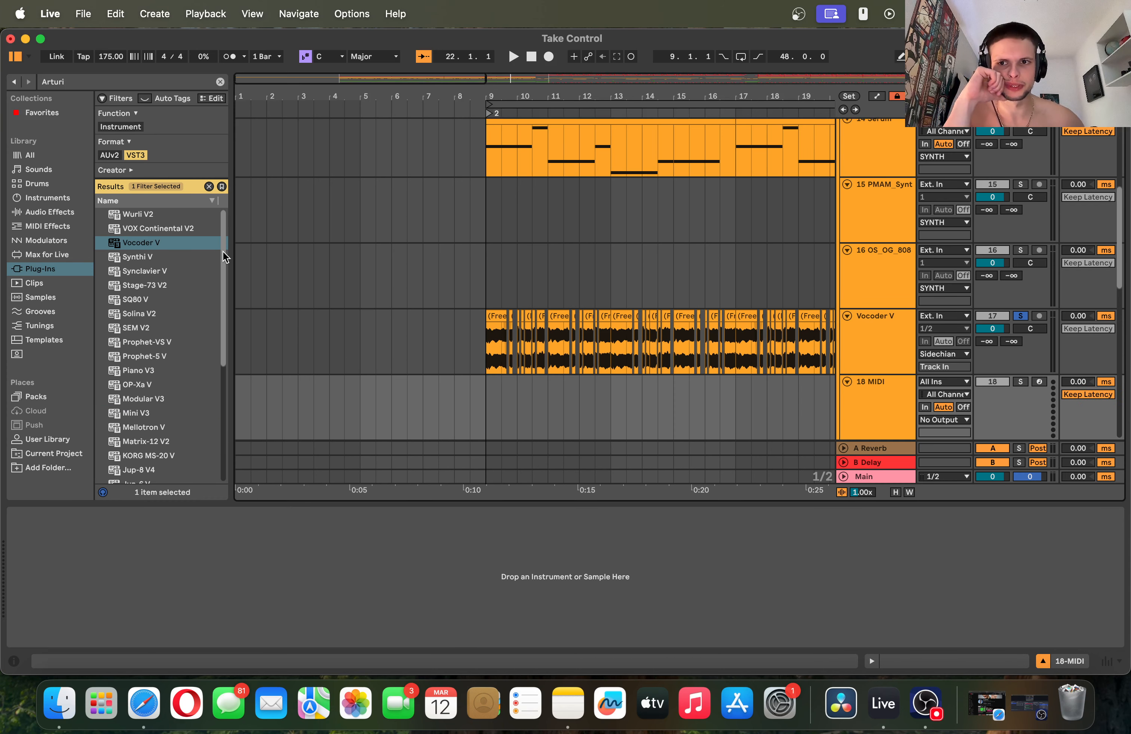
{"action": "left_click", "coordinate": [222, 251]}
{"action": "key", "text": "Return"}
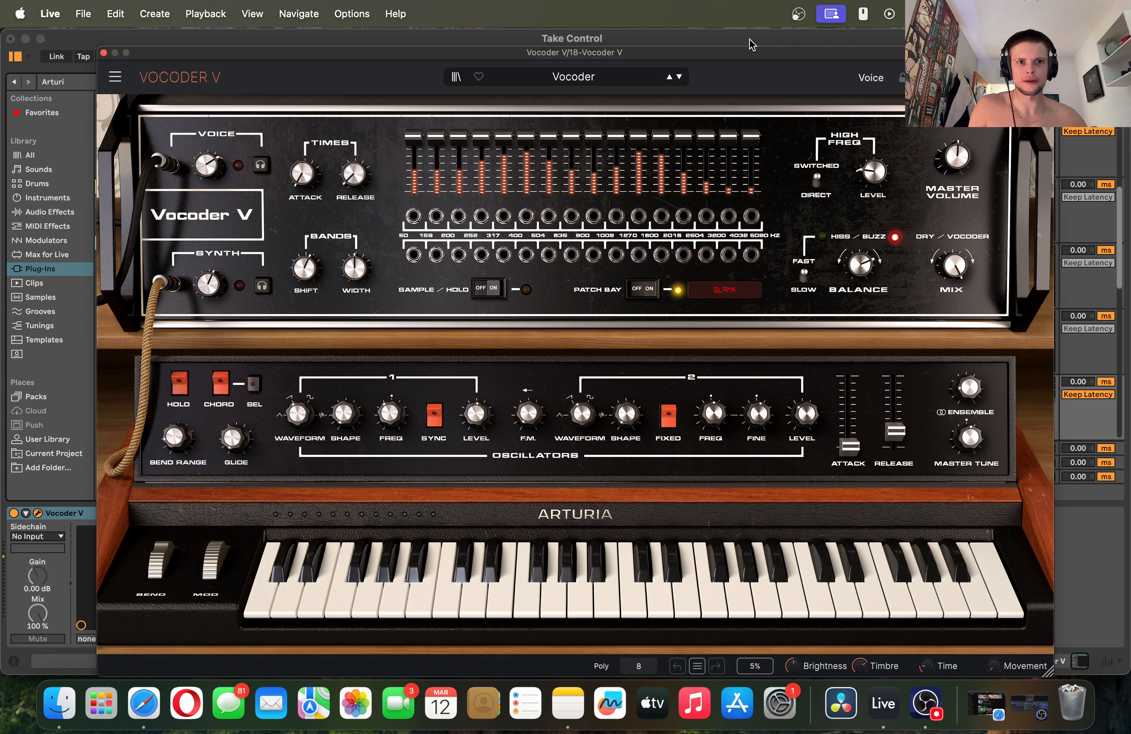
- Examine the Vocoder V interface and browse its preset list from Vocoder to the end
{"action": "mouse_move", "coordinate": [713, 64]}
{"action": "left_mouse_down"}
{"action": "mouse_move", "coordinate": [469, 63]}
{"action": "mouse_move", "coordinate": [260, 119]}
{"action": "mouse_move", "coordinate": [552, 45]}
{"action": "mouse_move", "coordinate": [799, 35]}
{"action": "mouse_move", "coordinate": [691, 63]}
{"action": "left_mouse_up"}
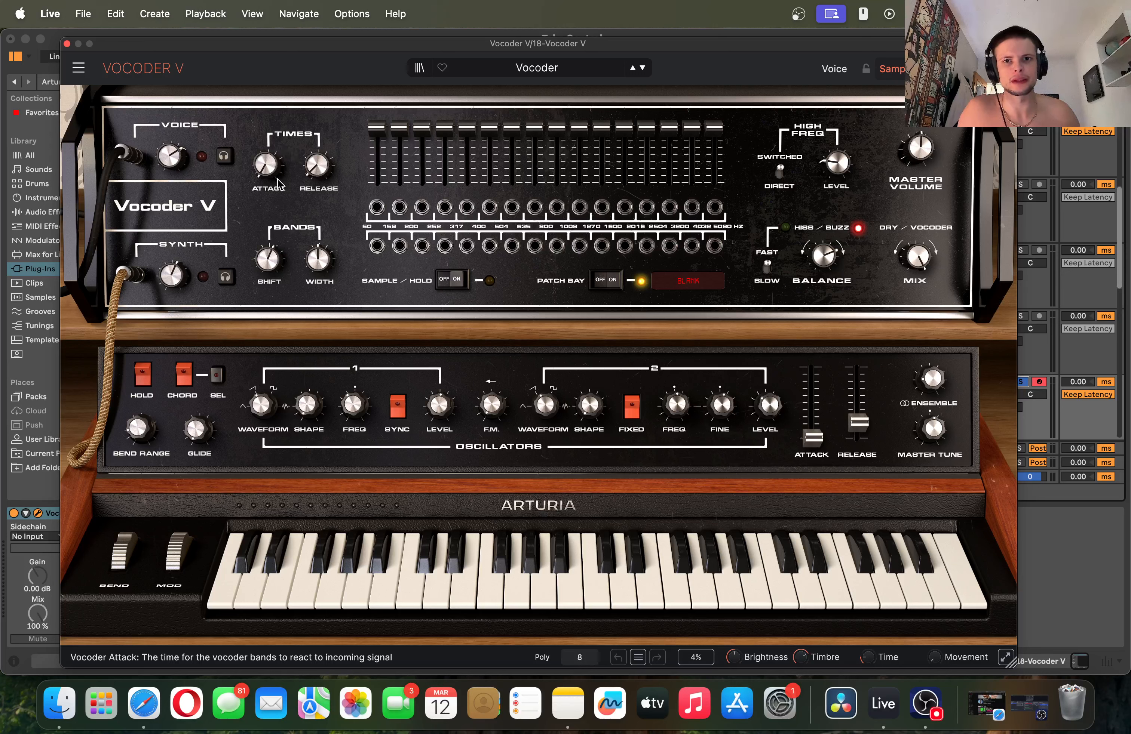
{"action": "left_click_drag", "start_coordinate": [274, 176], "coordinate": [366, 43]}
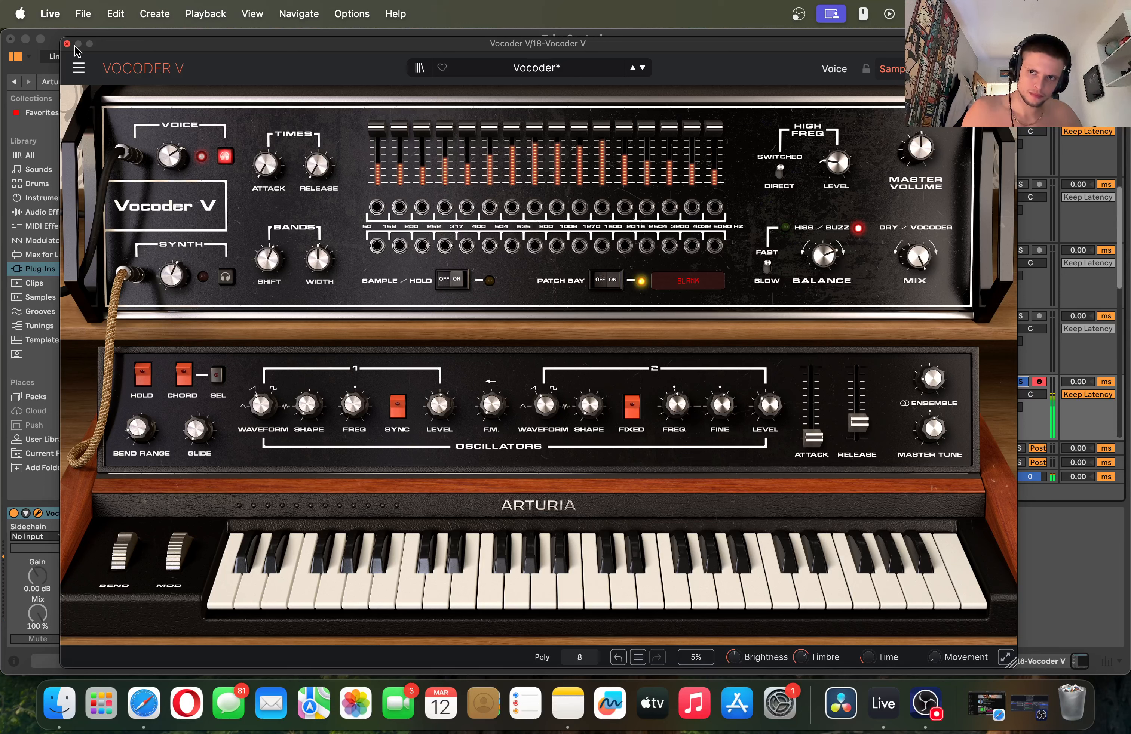
{"action": "left_click", "coordinate": [578, 70]}
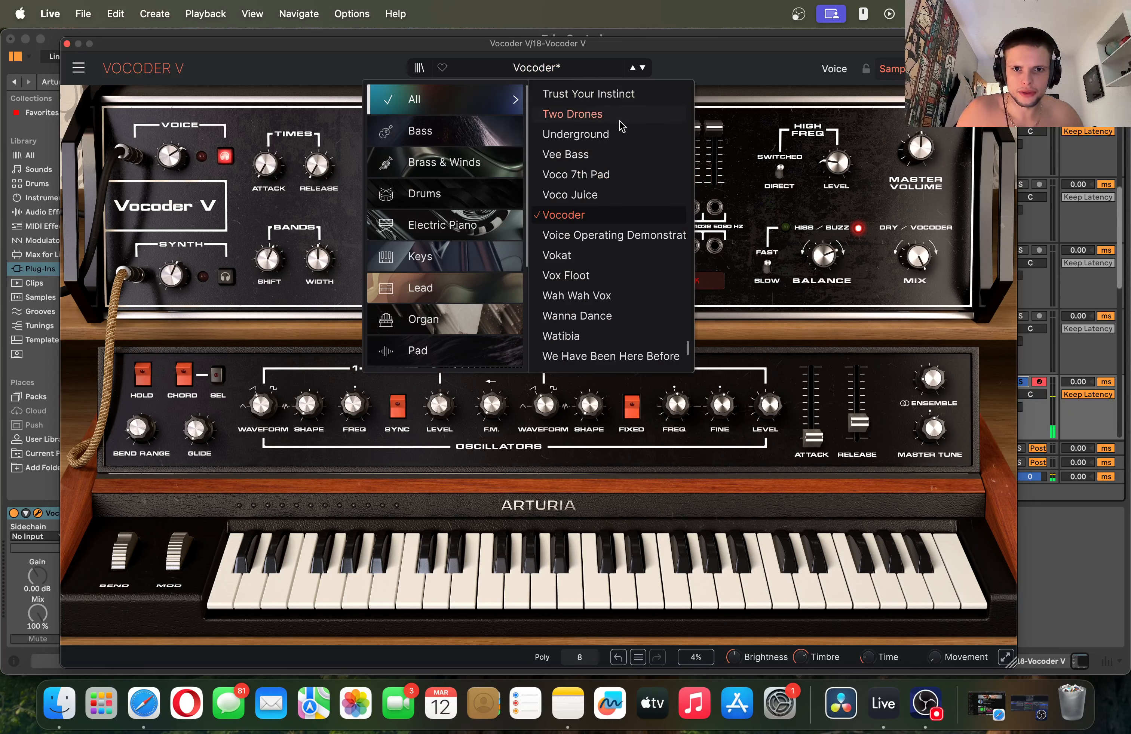
{"action": "scroll", "coordinate": [638, 248], "scroll_direction": "down", "scroll_amount": 3}
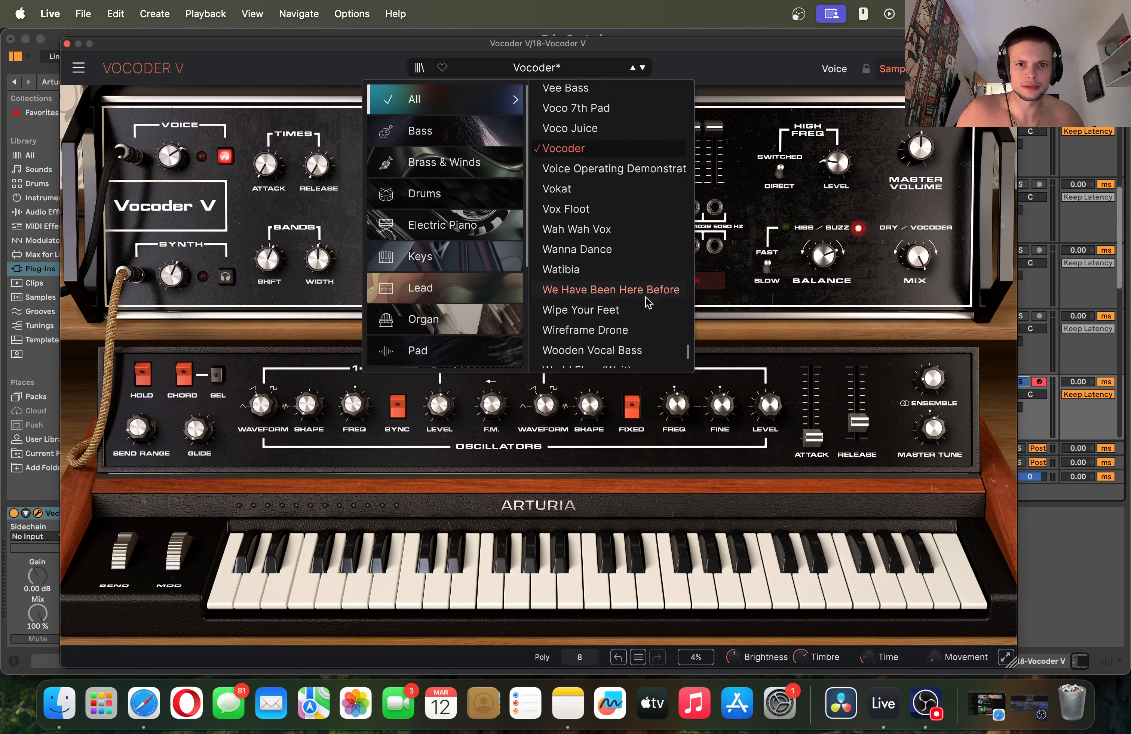
{"action": "scroll", "coordinate": [647, 302], "scroll_direction": "down", "scroll_amount": 2}
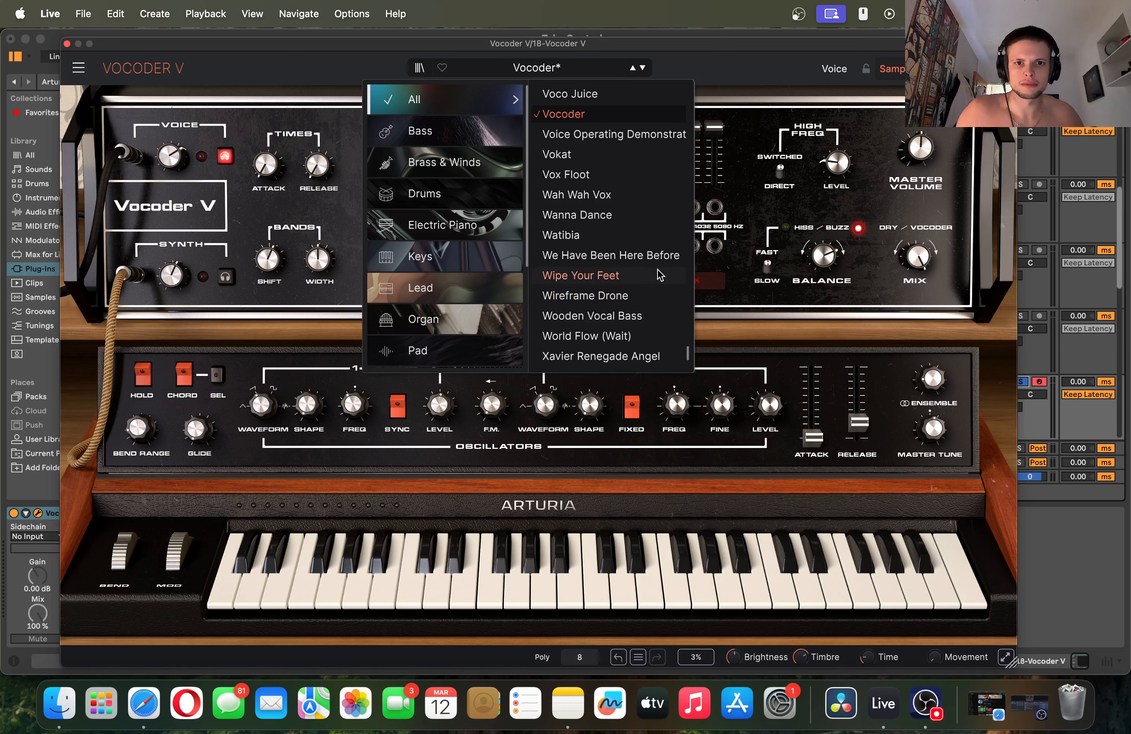
{"action": "scroll", "coordinate": [659, 276], "scroll_direction": "down", "scroll_amount": 3}
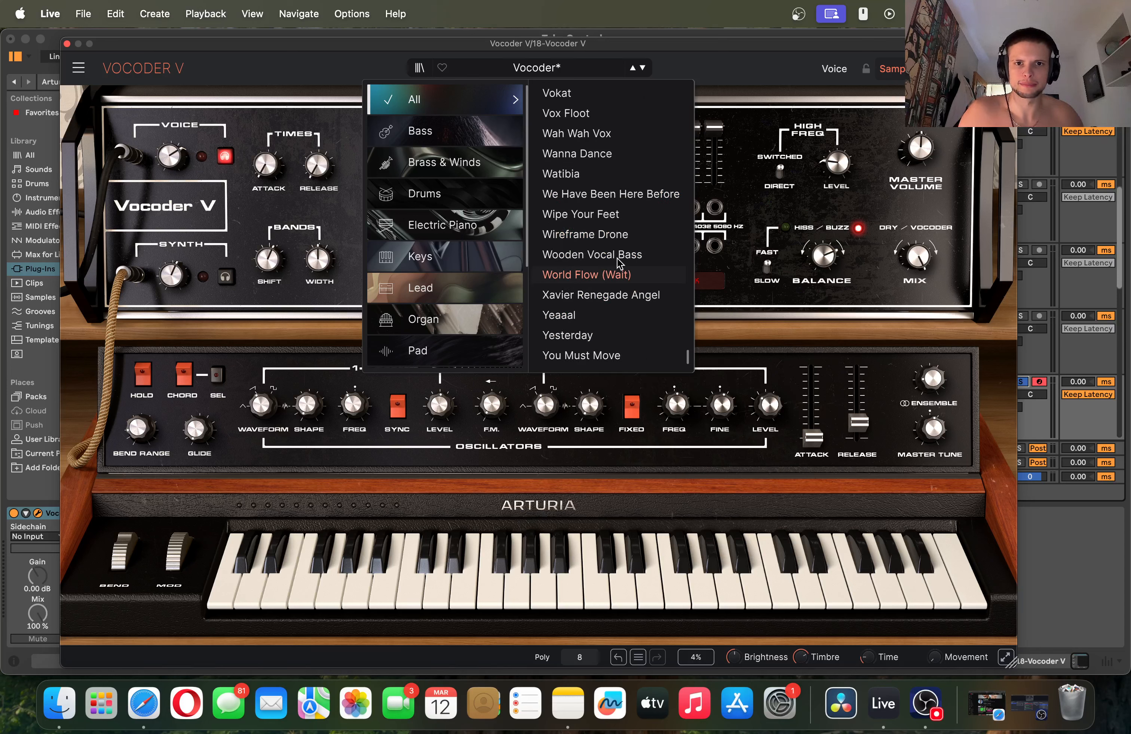
{"action": "scroll", "coordinate": [613, 291], "scroll_direction": "down", "scroll_amount": 3}
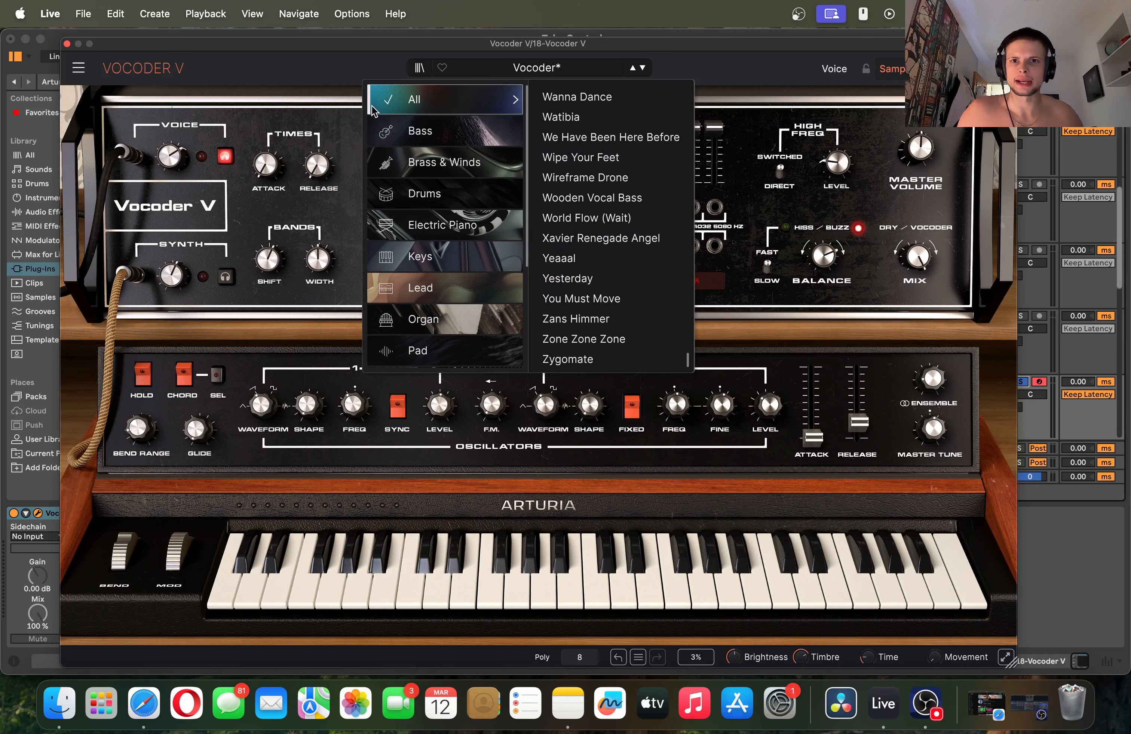
{"action": "left_click", "coordinate": [122, 64]}
{"action": "left_click_drag", "start_coordinate": [112, 47], "coordinate": [120, 46]}
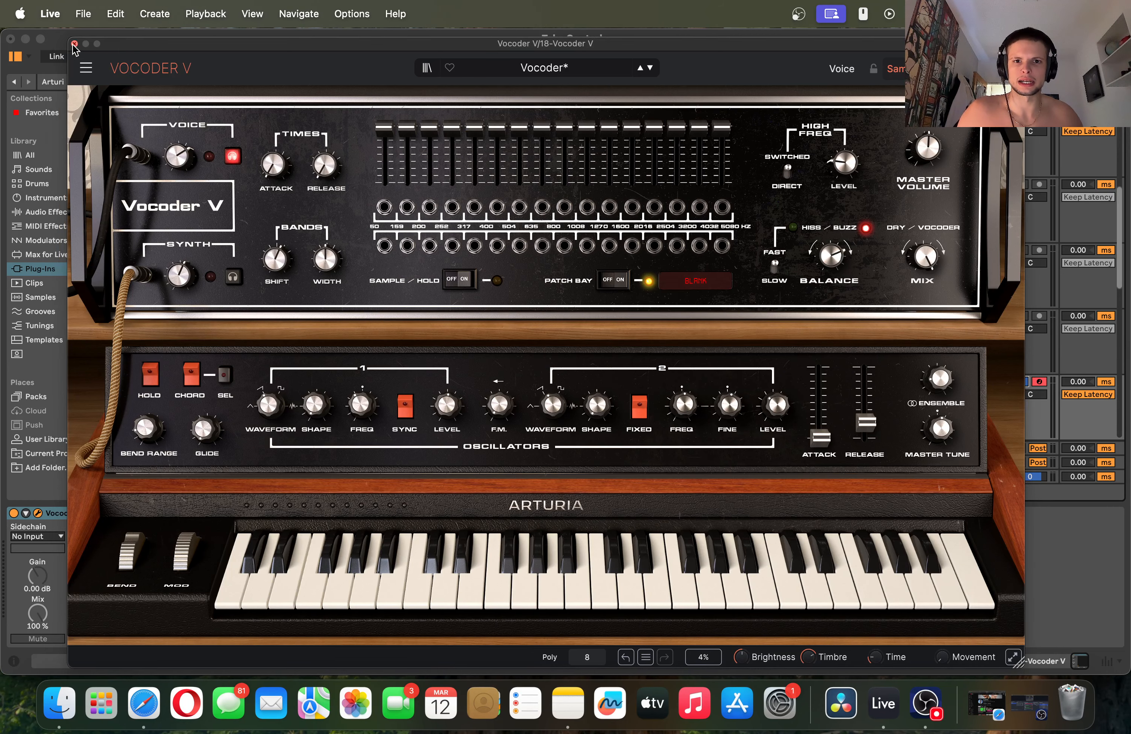
- Close the Vocoder V plug-in window and delete the newly inserted MIDI track
{"action": "left_click", "coordinate": [74, 43]}
{"action": "scroll", "coordinate": [757, 391], "scroll_direction": "down", "scroll_amount": 2}
{"action": "right_click", "coordinate": [850, 374]}
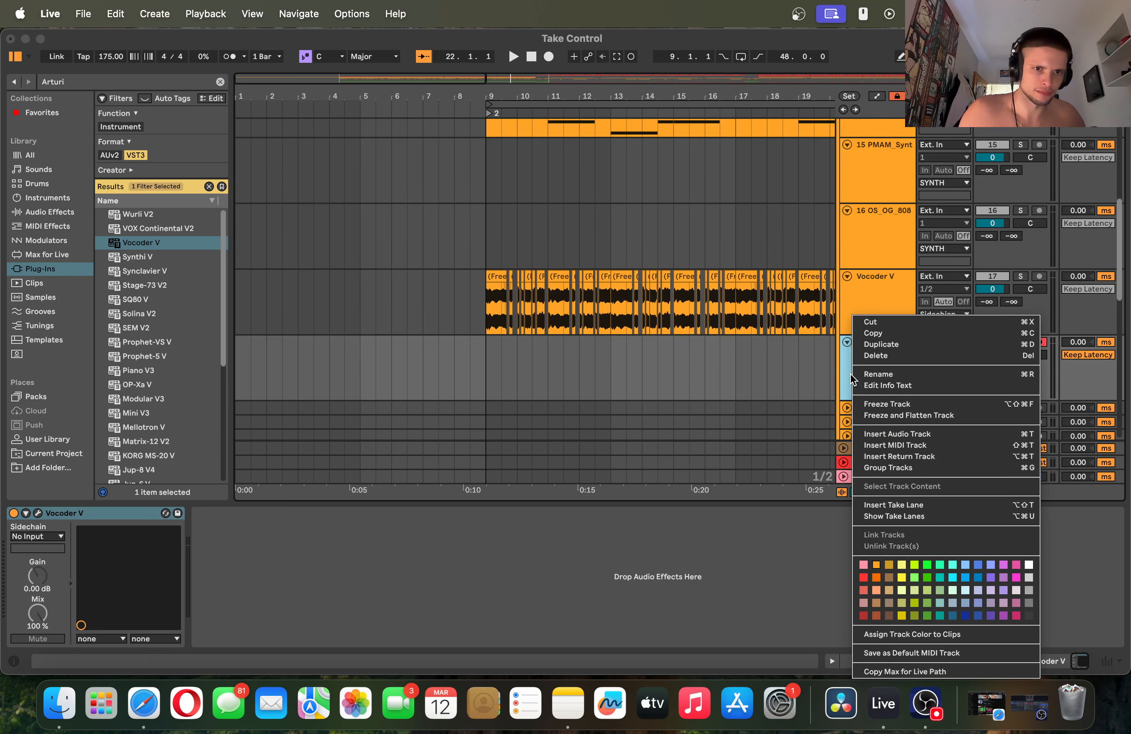
{"action": "left_click", "coordinate": [876, 355]}
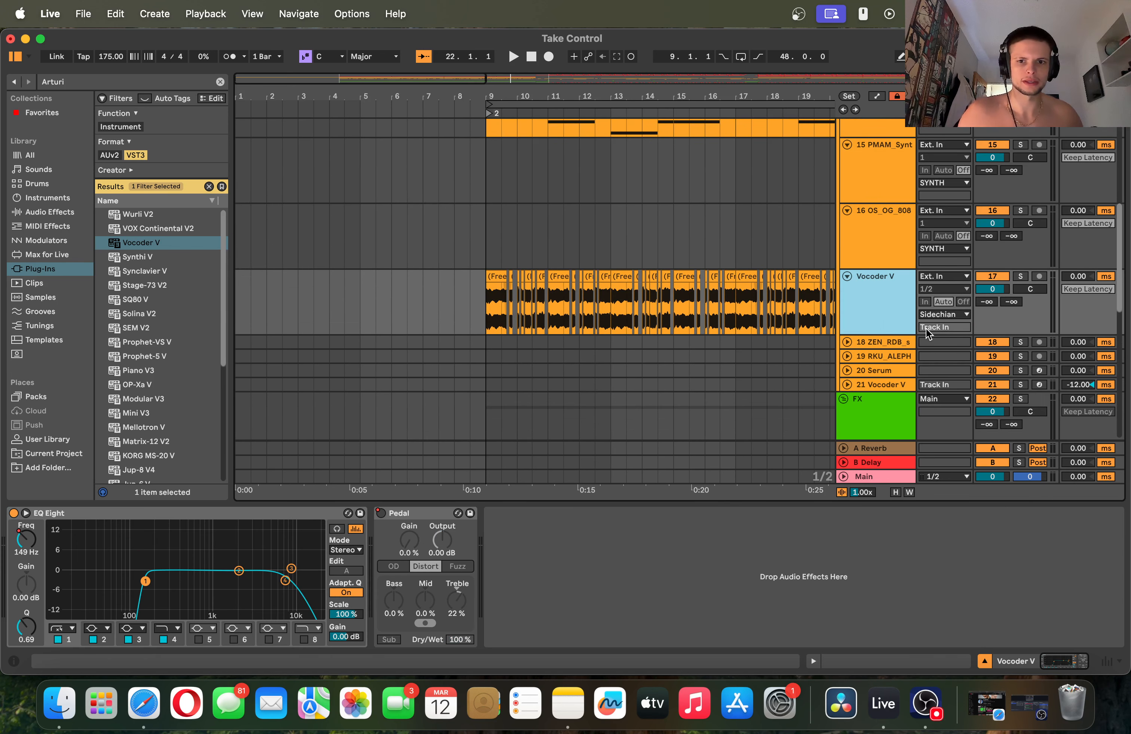
- Solo track 17 Vocoder V and play it from bar 9 to examine its EQ Eight filter movement
{"action": "left_click", "coordinate": [1021, 277]}
{"action": "left_click_drag", "start_coordinate": [425, 100], "coordinate": [394, 138]}
{"action": "key", "text": "space"}
{"action": "left_click", "coordinate": [267, 302]}
{"action": "key", "text": "space"}
{"action": "key", "text": "space"}
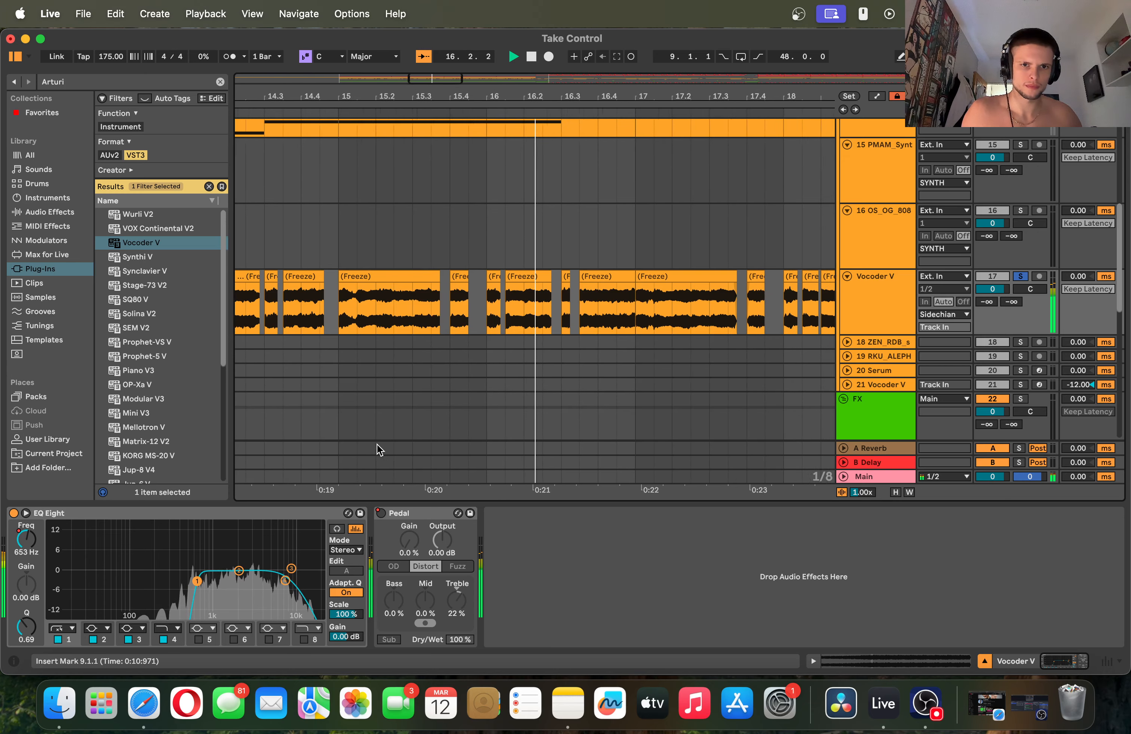
{"action": "left_click_drag", "start_coordinate": [498, 99], "coordinate": [499, 34]}
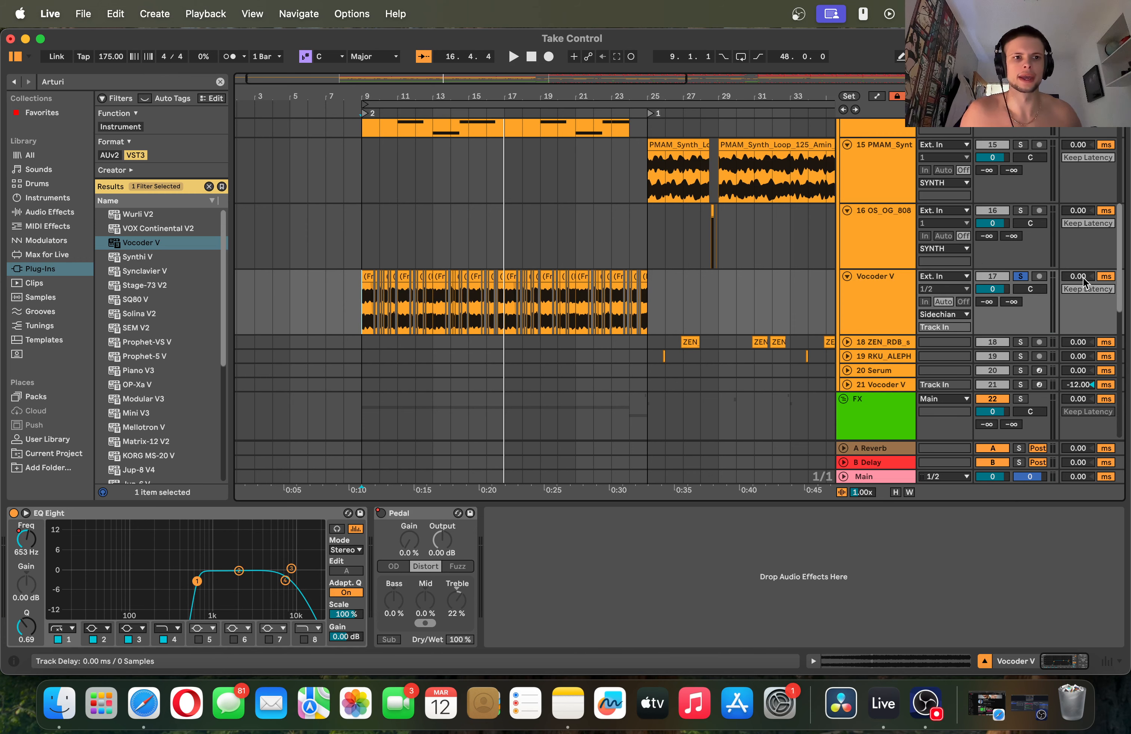
- Hide the device view and play the arrangement without solo from bar 23 into the drop
{"action": "left_click", "coordinate": [611, 316]}
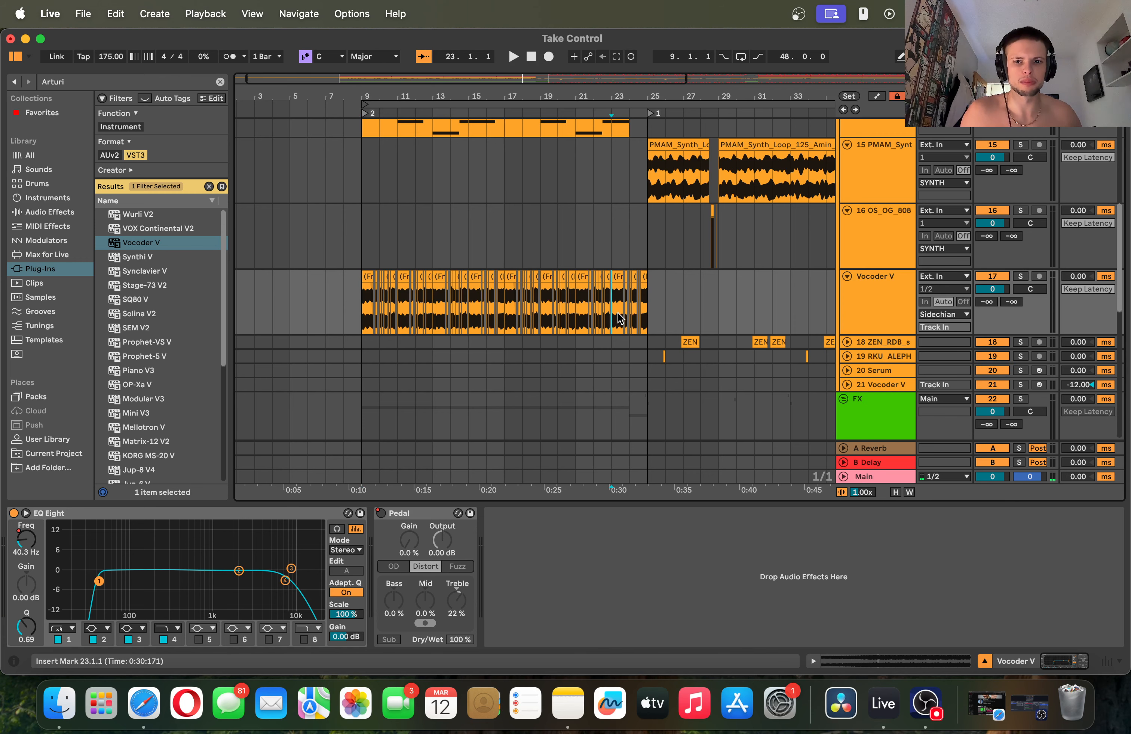
{"action": "left_click", "coordinate": [594, 318]}
{"action": "key", "text": "super+alt+l"}
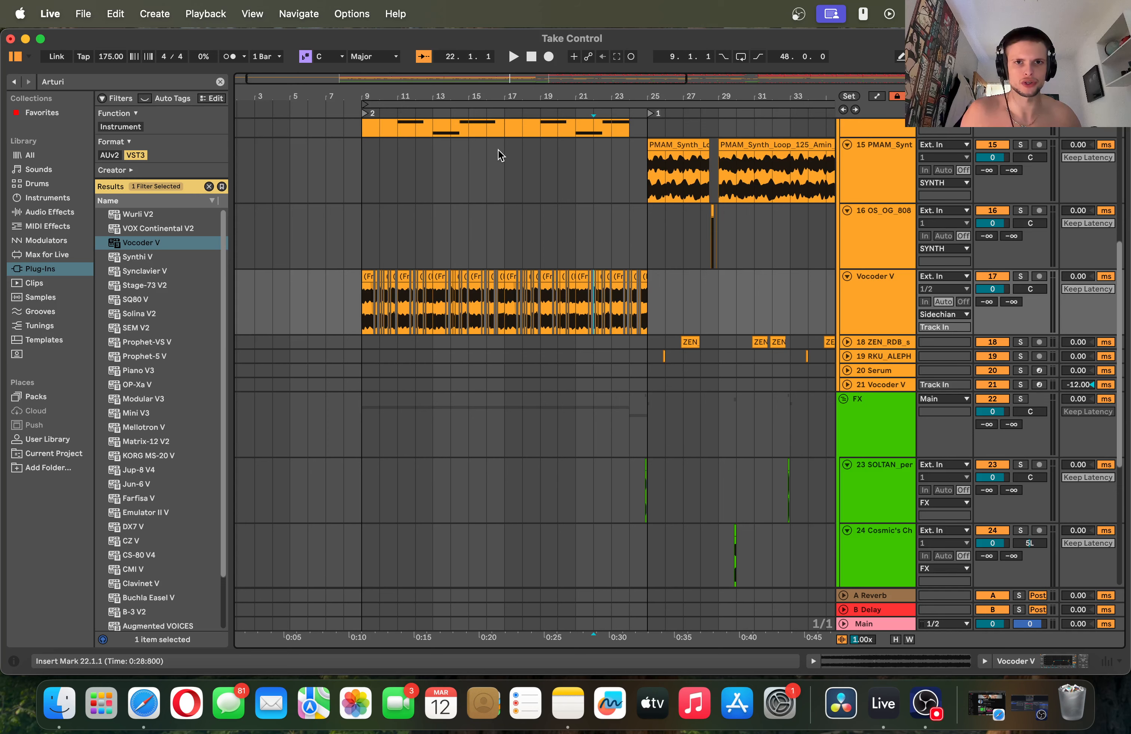
{"action": "left_click_drag", "start_coordinate": [642, 93], "coordinate": [642, 111]}
{"action": "left_click", "coordinate": [569, 206]}
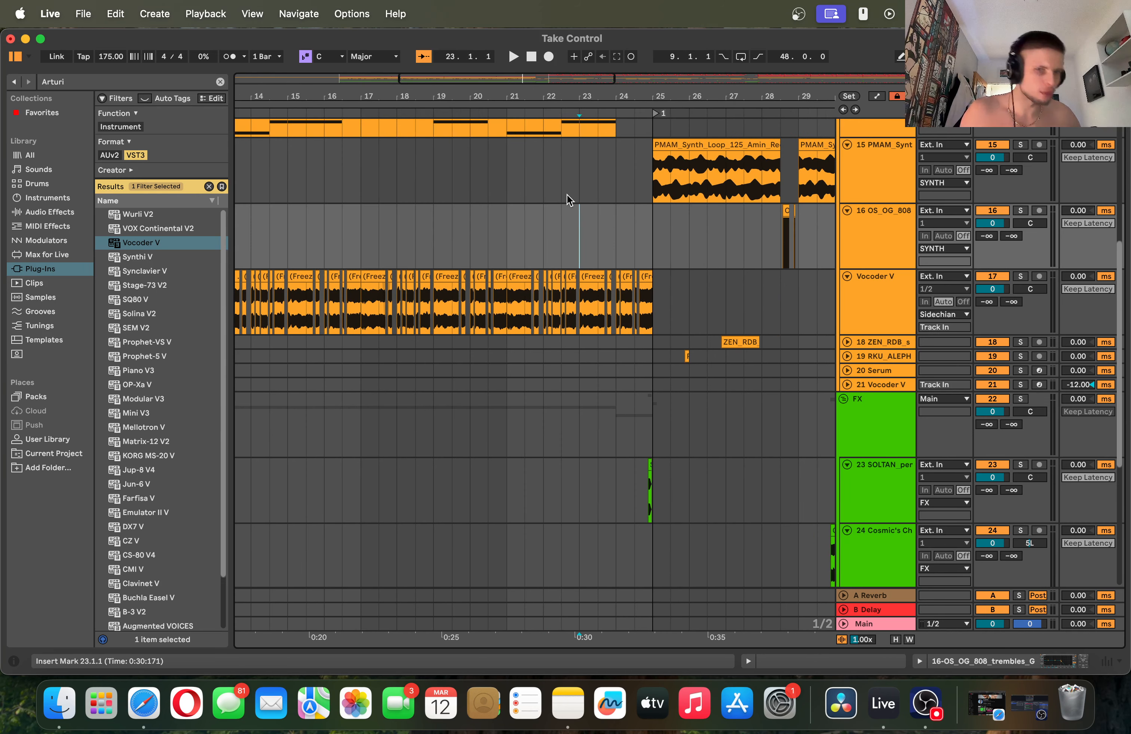
{"action": "key", "text": "space"}
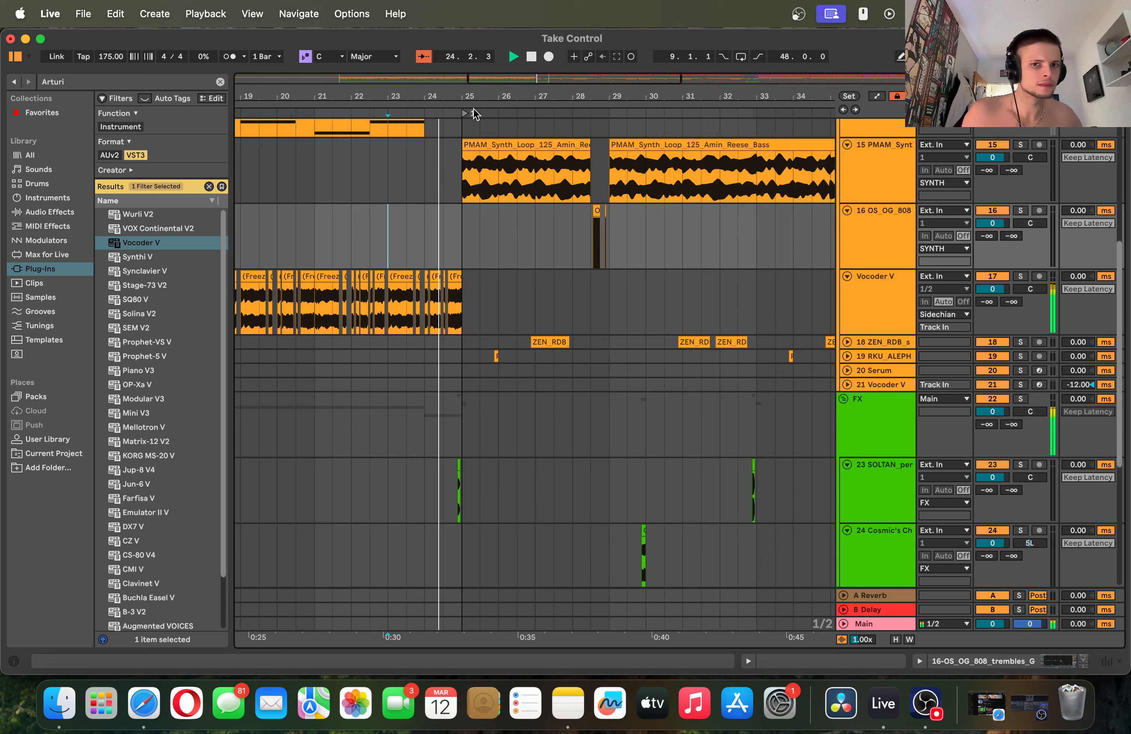
- Unfold tracks 19 RKU_ALEPH and 18 ZEN_RDB while the drop after bar 25 plays
{"action": "scroll", "coordinate": [555, 267], "scroll_direction": "up", "scroll_amount": 2}
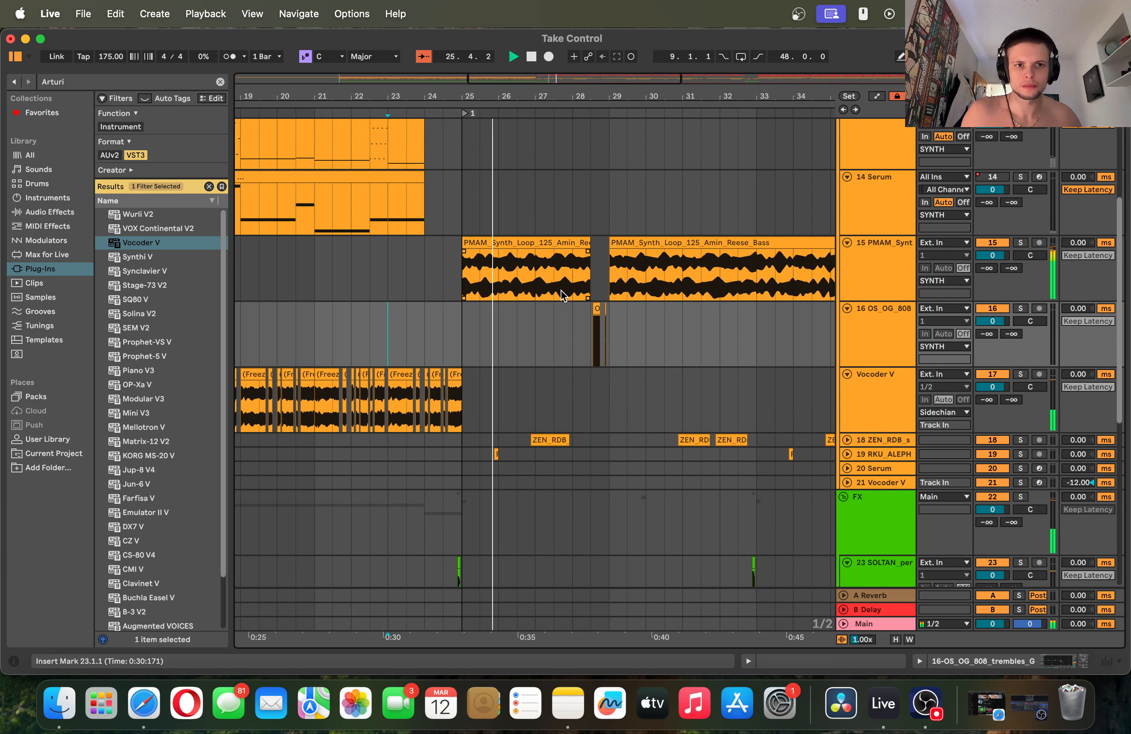
{"action": "scroll", "coordinate": [557, 293], "scroll_direction": "down", "scroll_amount": 3}
{"action": "left_click", "coordinate": [847, 344]}
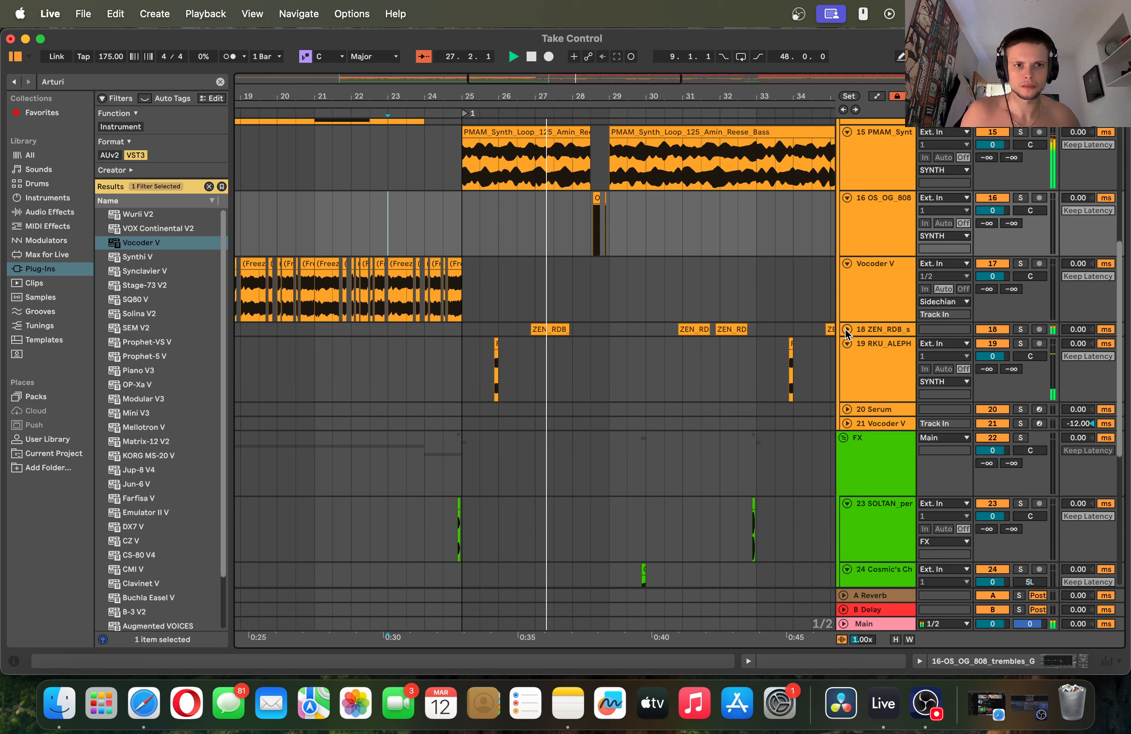
{"action": "left_click", "coordinate": [847, 330]}
{"action": "left_click_drag", "start_coordinate": [627, 96], "coordinate": [520, 70]}
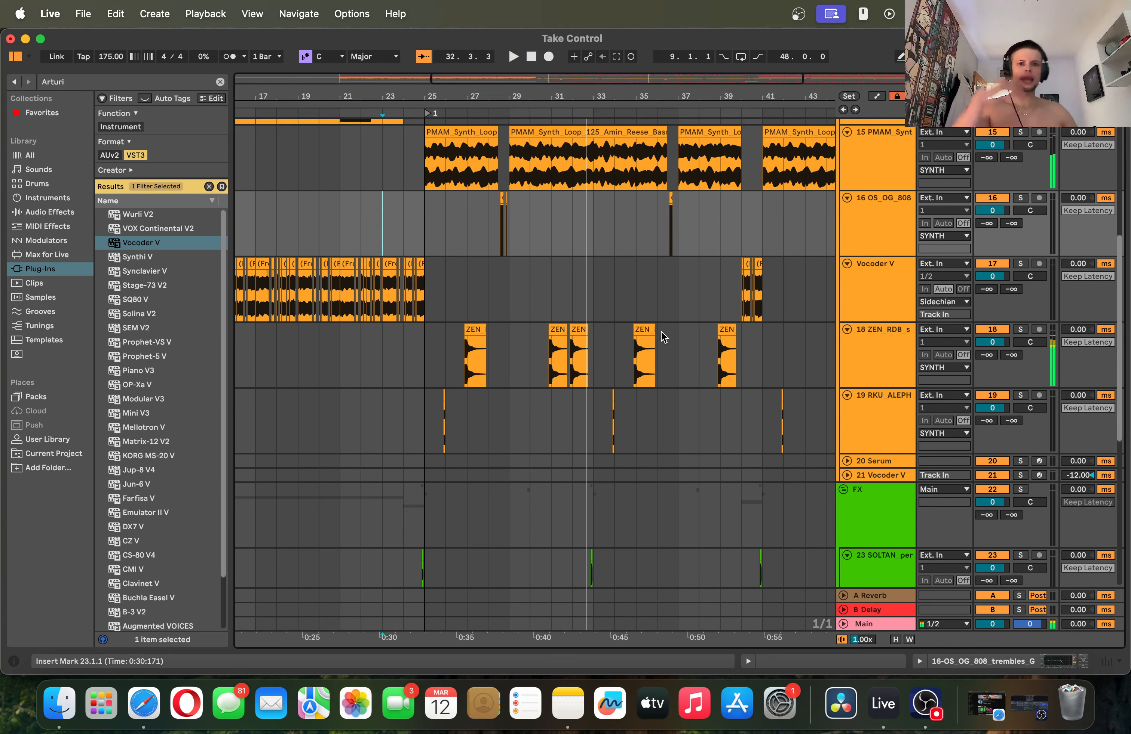
- Focus on the start of the drop at bar 25 and show the Saturator on track 15 PMAM_Synth_Loop
{"action": "left_click_drag", "start_coordinate": [439, 91], "coordinate": [413, 131]}
{"action": "scroll", "coordinate": [511, 323], "scroll_direction": "up", "scroll_amount": 3}
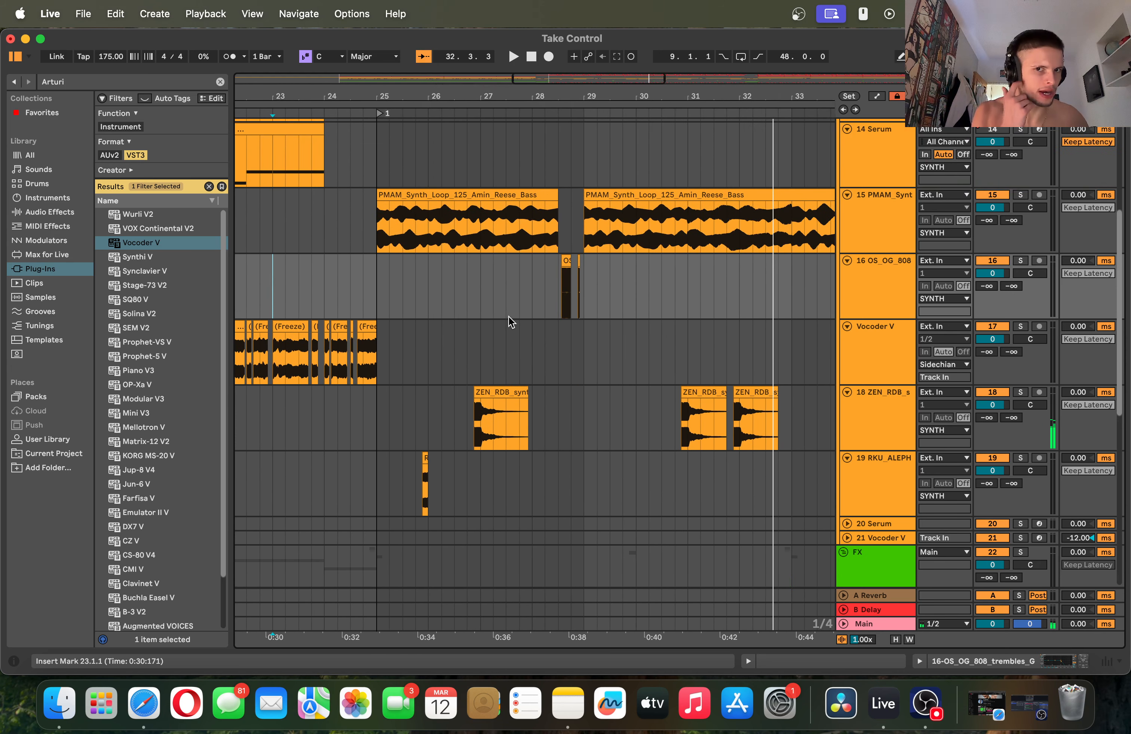
{"action": "double_click", "coordinate": [868, 227]}
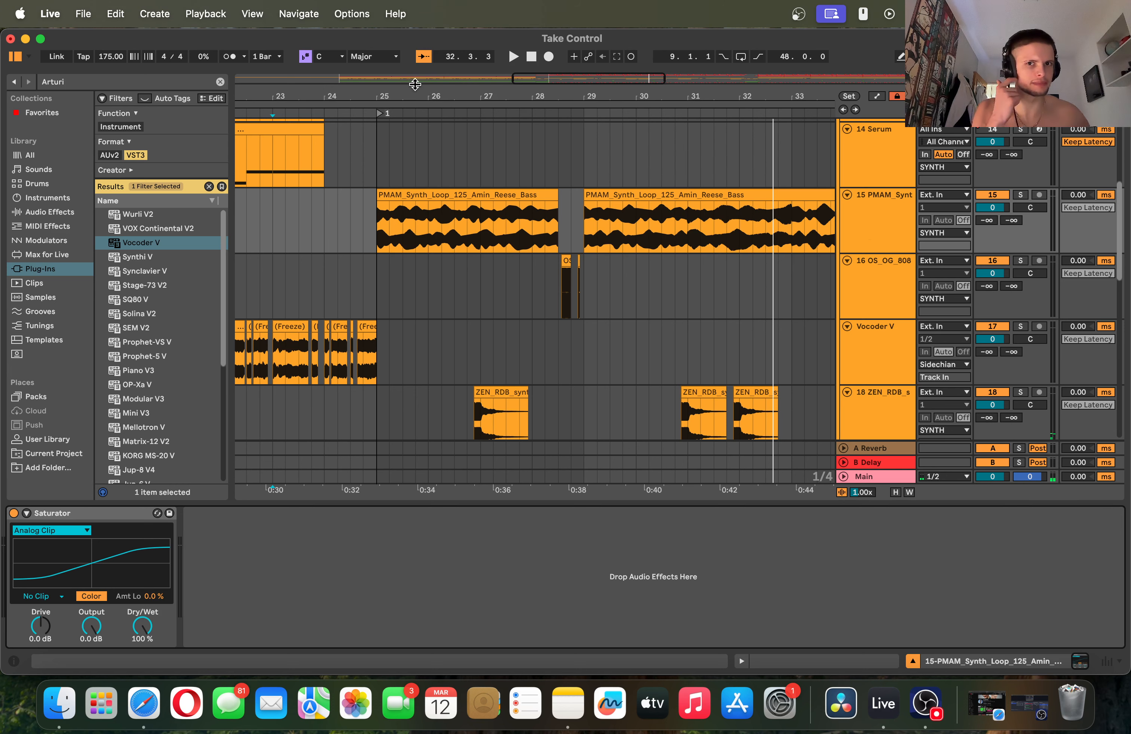
- Highlight the first Reese bass clip on track 15 from bar 25 and hide the device view
{"action": "left_click_drag", "start_coordinate": [414, 94], "coordinate": [404, 145]}
{"action": "left_click_drag", "start_coordinate": [347, 229], "coordinate": [682, 233]}
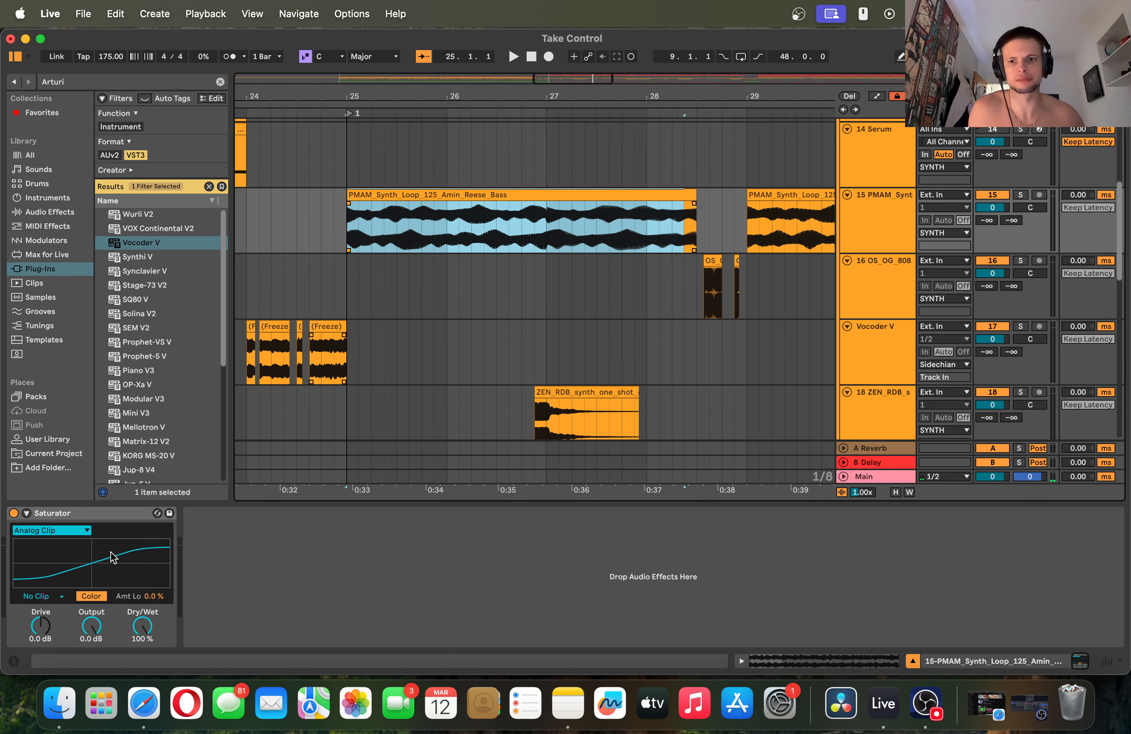
{"action": "left_click", "coordinate": [397, 347]}
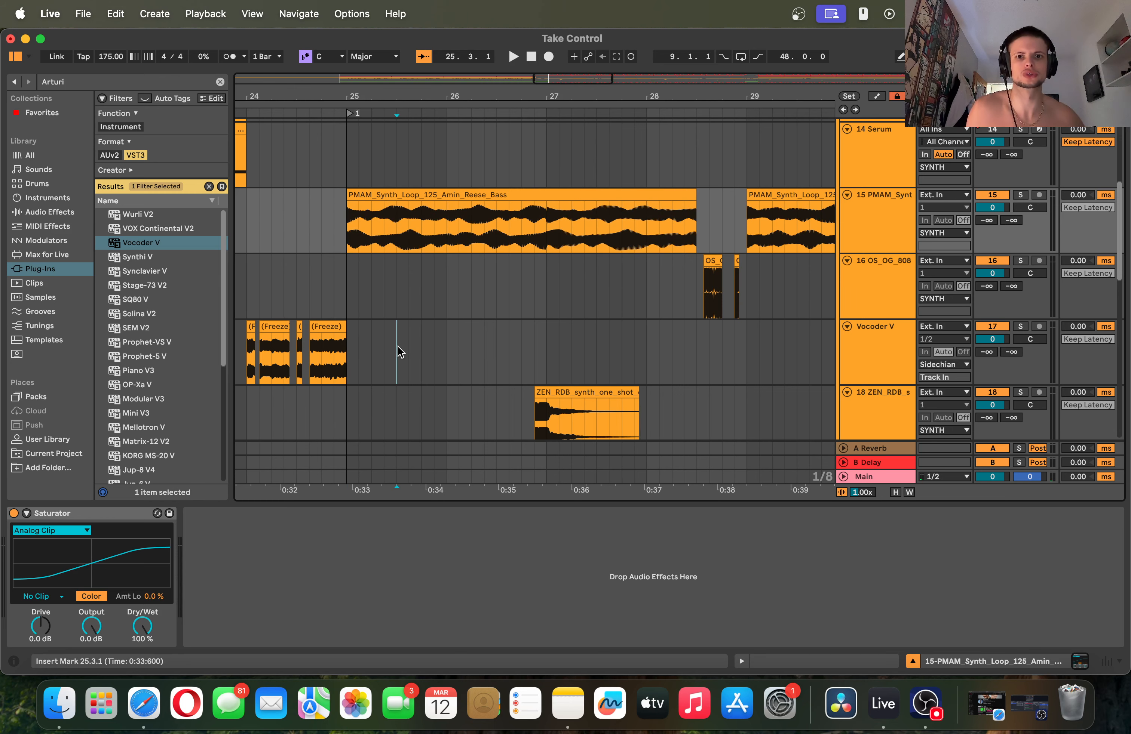
{"action": "key", "text": "super+alt+l"}
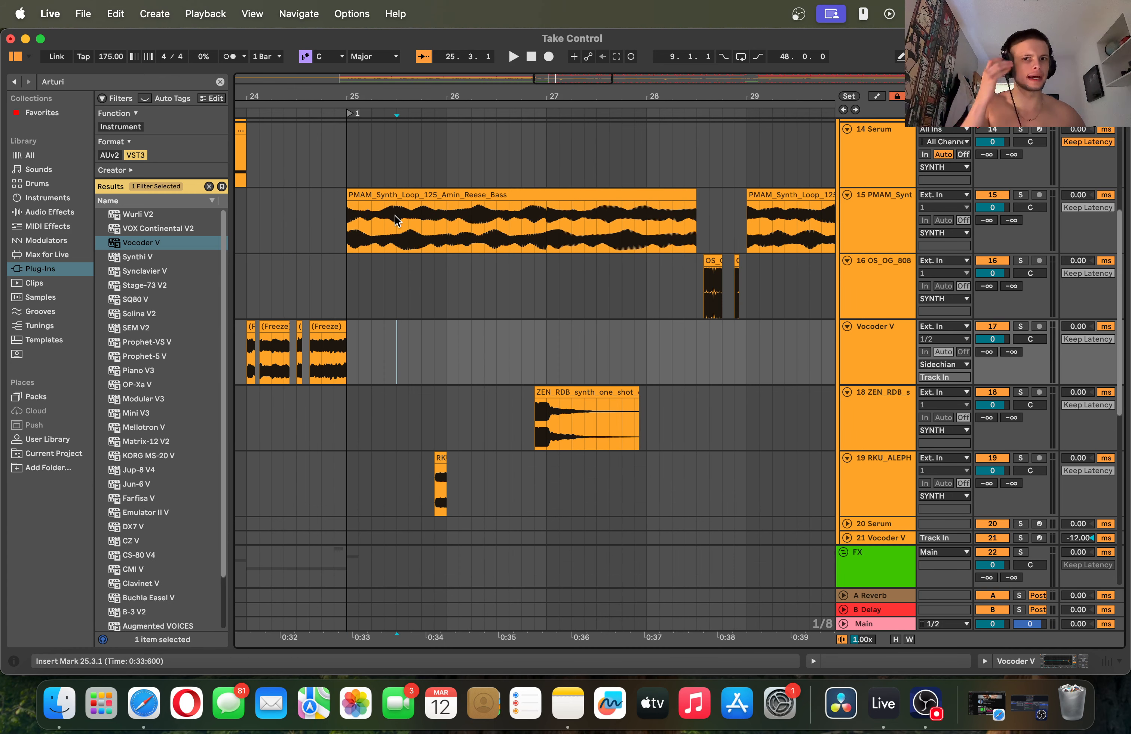
{"action": "left_click_drag", "start_coordinate": [395, 220], "coordinate": [723, 225]}
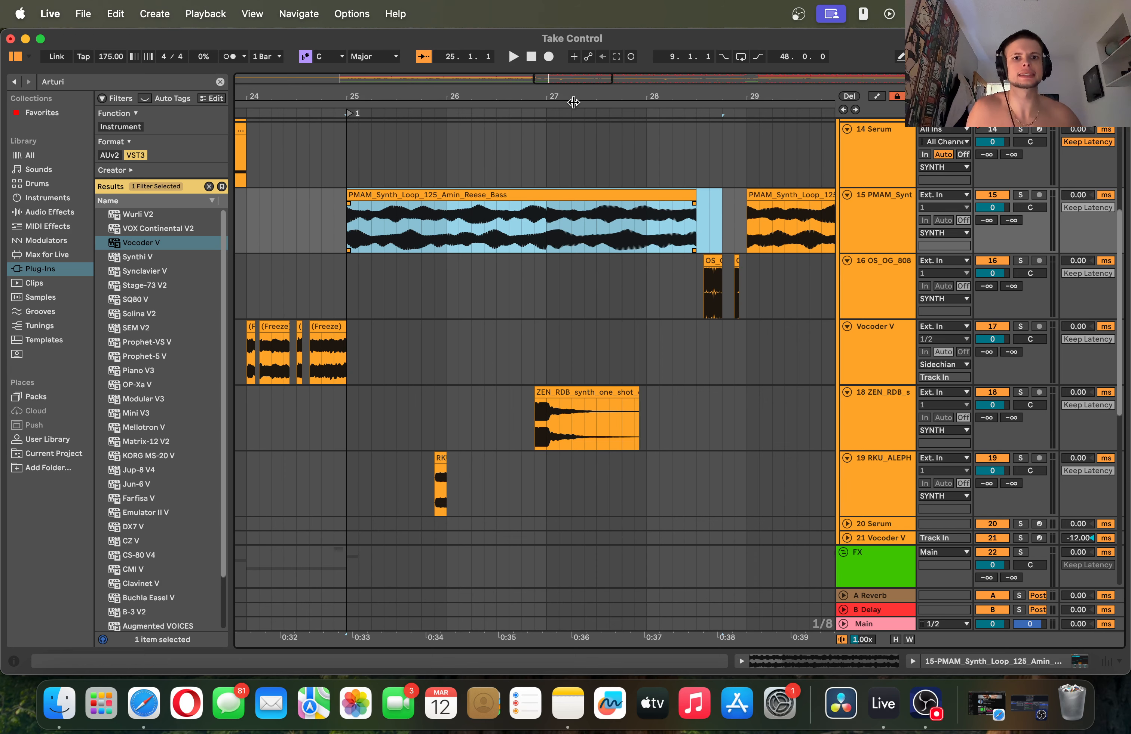
- Open the first PMAM_Synth_Loop clip's sample view to examine its settings, and return to the device view
{"action": "left_click_drag", "start_coordinate": [574, 96], "coordinate": [531, 53]}
{"action": "double_click", "coordinate": [501, 194]}
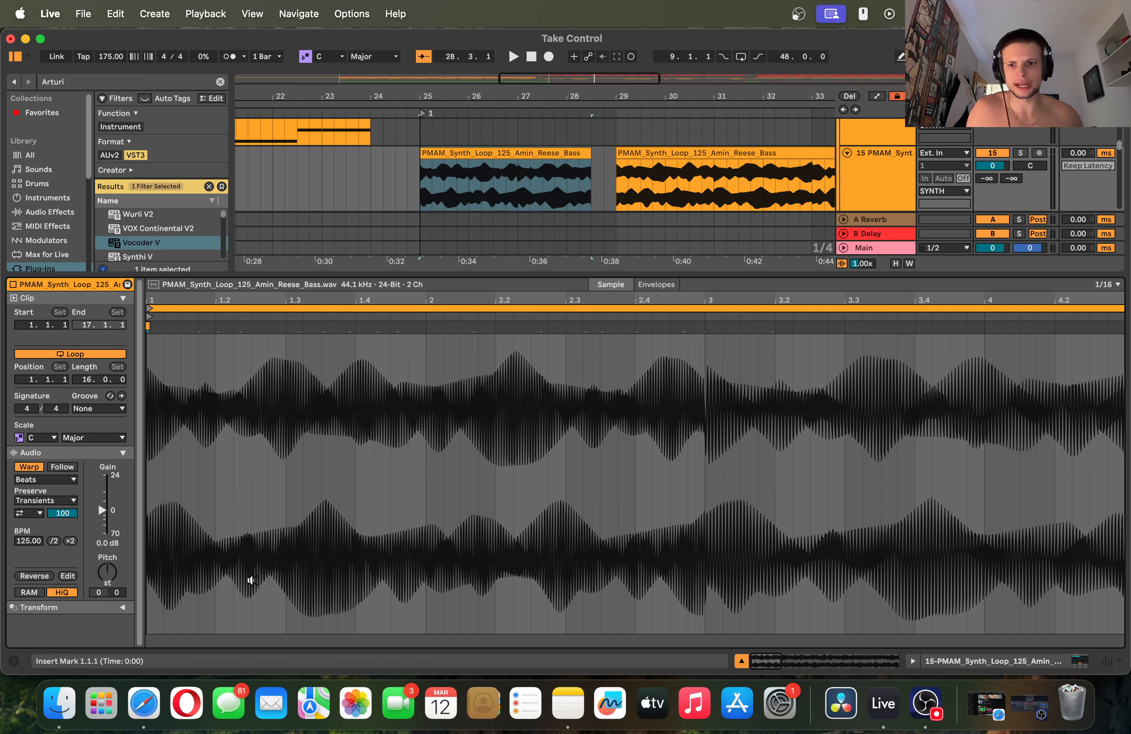
{"action": "key", "text": "shift+Tab"}
{"action": "left_click_drag", "start_coordinate": [413, 202], "coordinate": [610, 198]}
{"action": "left_click", "coordinate": [416, 307]}
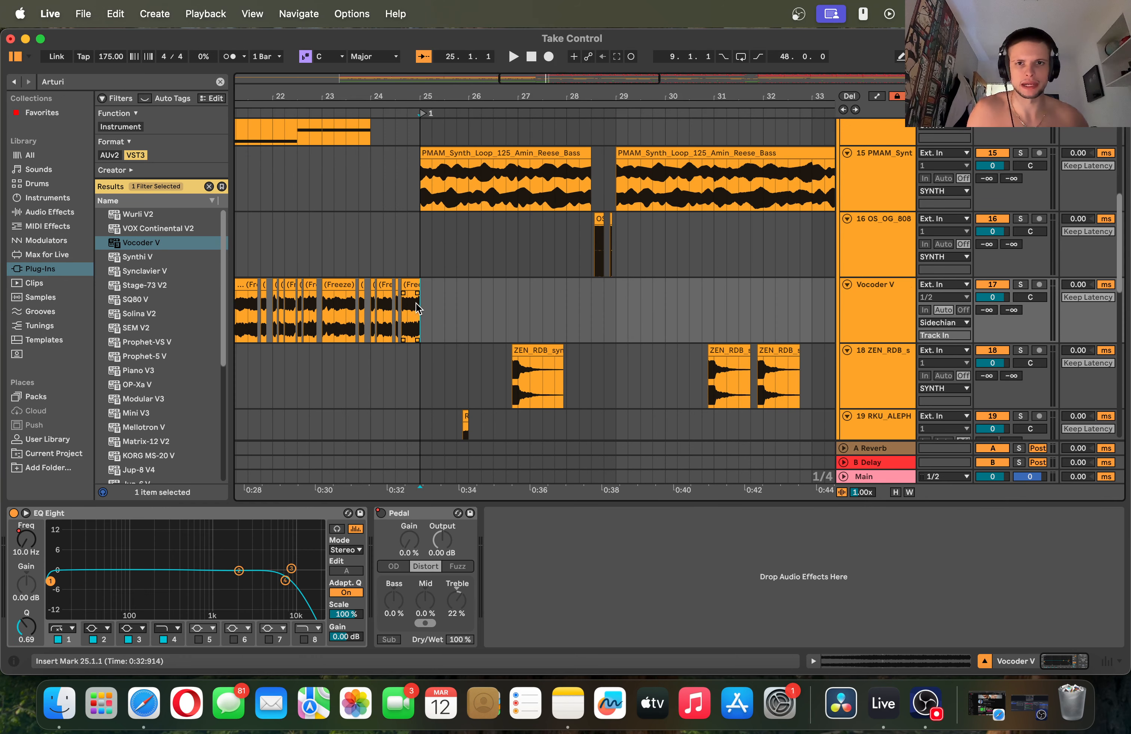
- Compare the drop from bar 25 with the track 15 Saturator's Drive lowered and with it reset to 0.0 dB
{"action": "left_click_drag", "start_coordinate": [407, 190], "coordinate": [641, 200]}
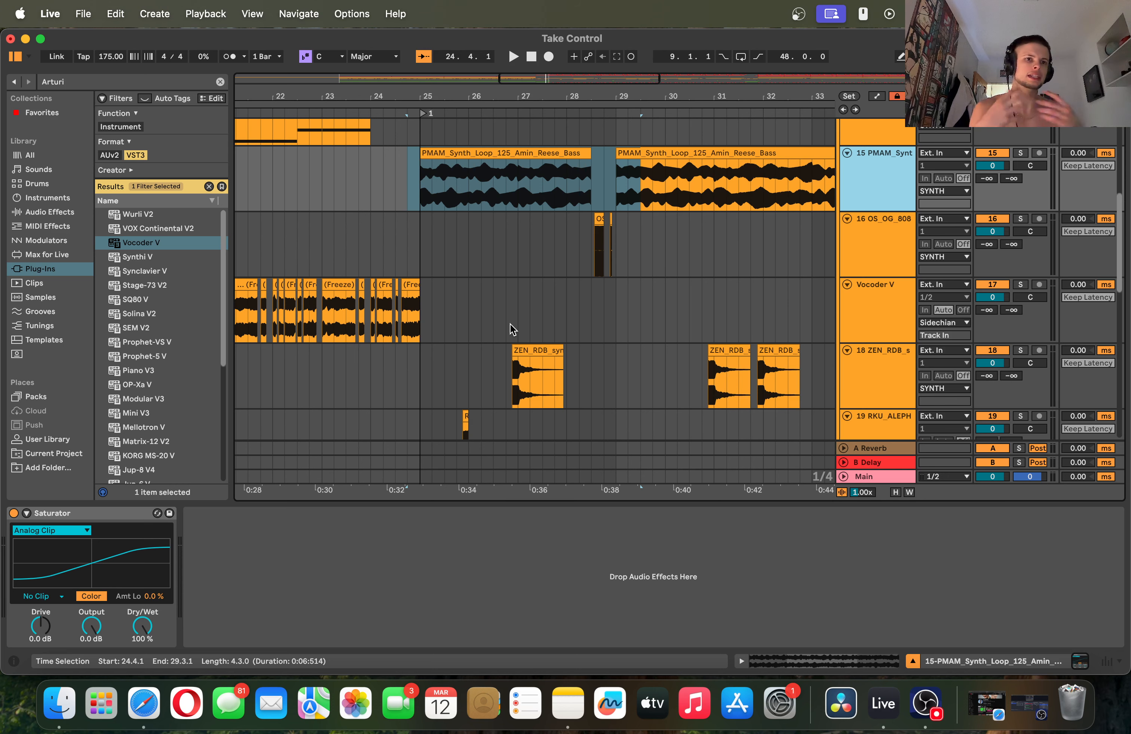
{"action": "left_click", "coordinate": [493, 318]}
{"action": "left_click", "coordinate": [878, 197]}
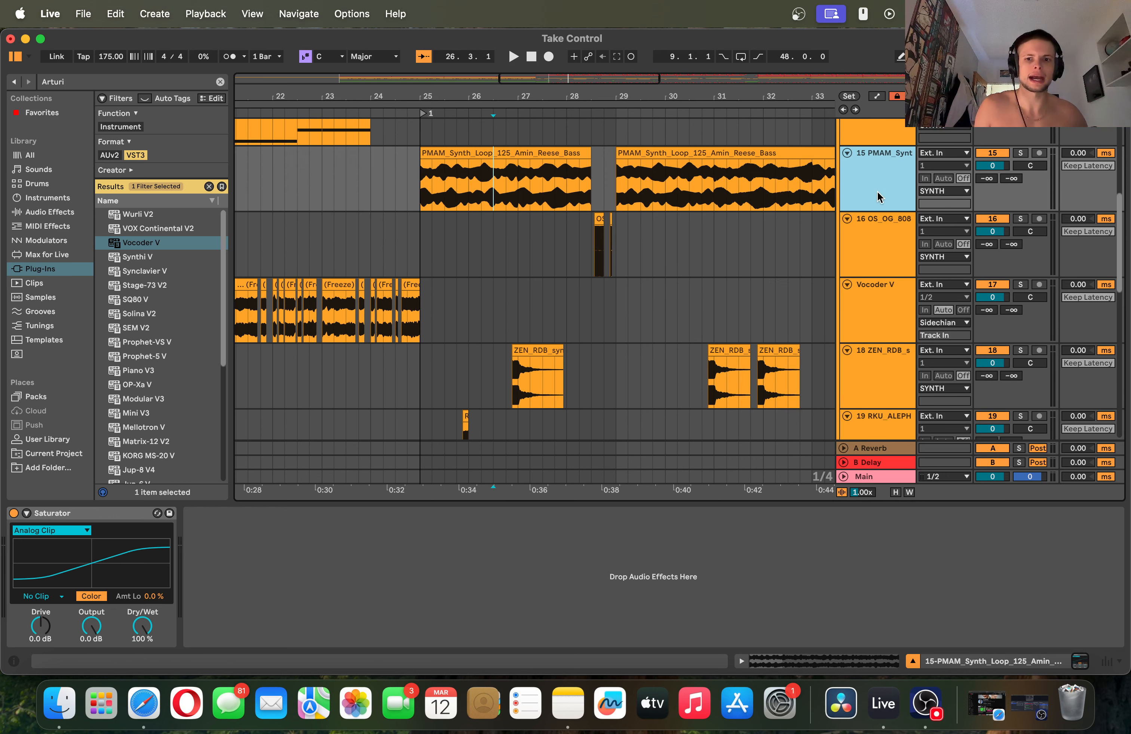
{"action": "mouse_move", "coordinate": [41, 625]}
{"action": "left_mouse_down"}
{"action": "mouse_move", "coordinate": [41, 596]}
{"action": "mouse_move", "coordinate": [41, 643]}
{"action": "left_mouse_up"}
{"action": "left_click", "coordinate": [428, 207]}
{"action": "key", "text": "space"}
{"action": "key", "text": "space"}
{"action": "double_click", "coordinate": [40, 625]}
{"action": "key", "text": "space"}
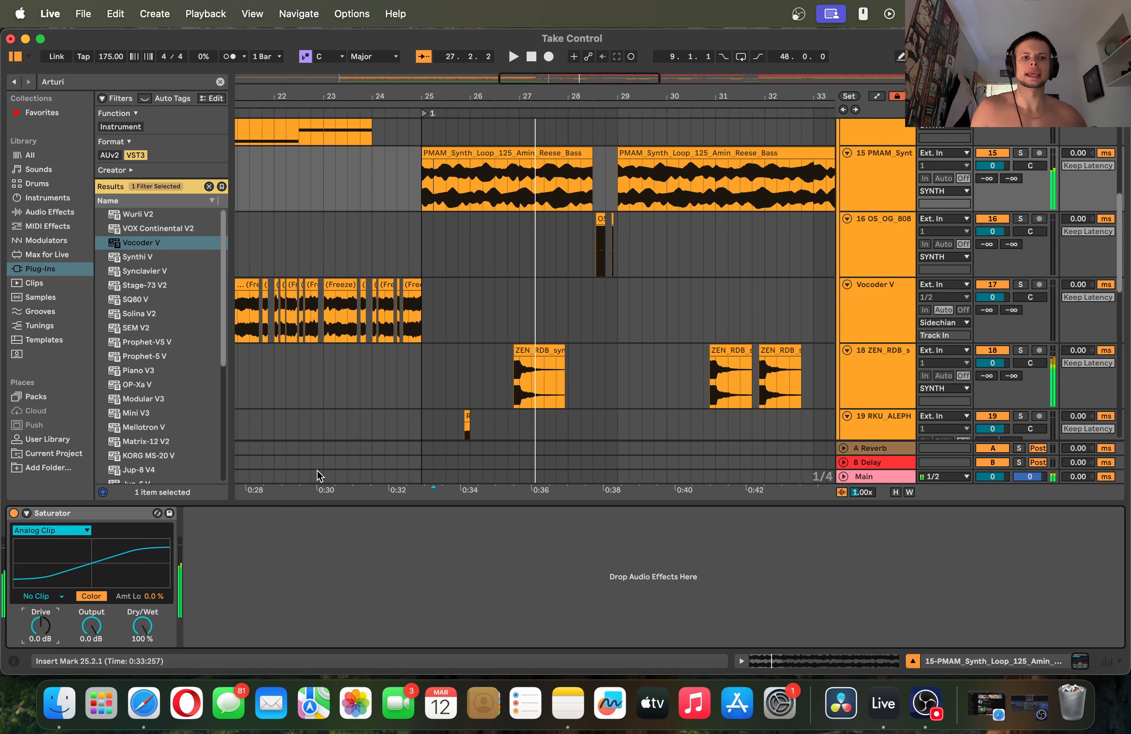
- Focus on the drop after bar 25 and show the device chain of track 18 ZEN_RDB
{"action": "left_click", "coordinate": [432, 316]}
{"action": "scroll", "coordinate": [459, 314], "scroll_direction": "left", "scroll_amount": 2}
{"action": "scroll", "coordinate": [553, 324], "scroll_direction": "down", "scroll_amount": 2}
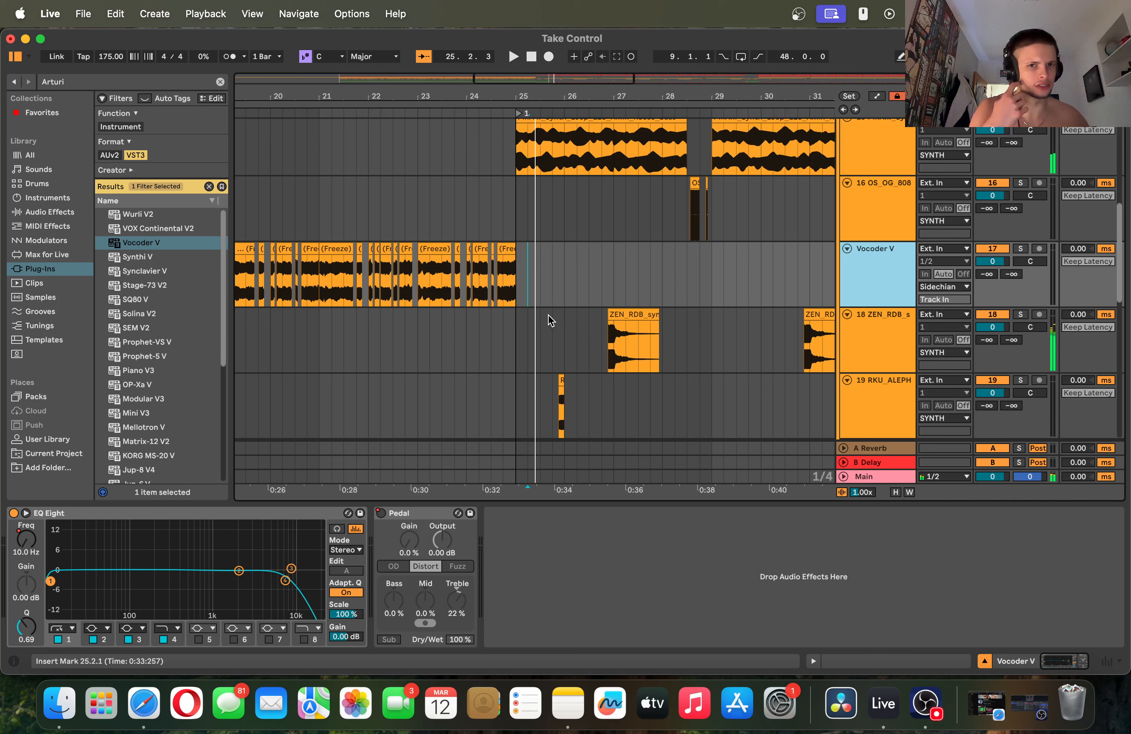
{"action": "left_click_drag", "start_coordinate": [607, 106], "coordinate": [537, 101]}
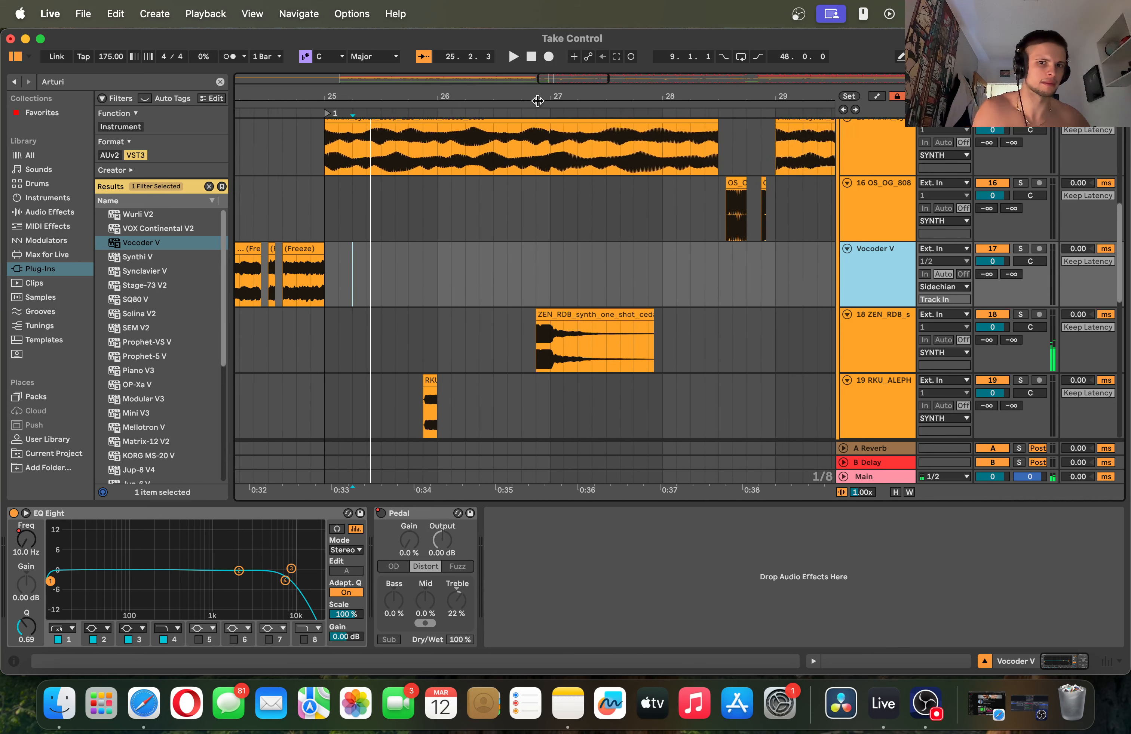
{"action": "left_click_drag", "start_coordinate": [611, 503], "coordinate": [611, 651]}
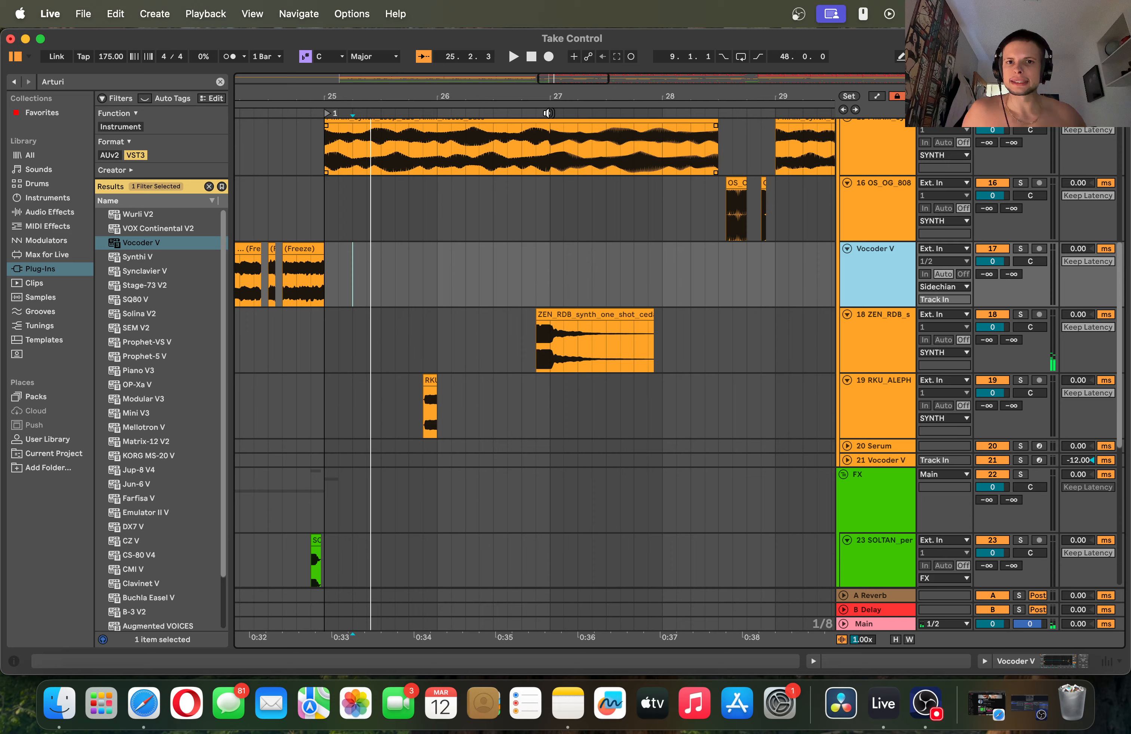
{"action": "left_click_drag", "start_coordinate": [564, 95], "coordinate": [397, 59]}
{"action": "double_click", "coordinate": [879, 356]}
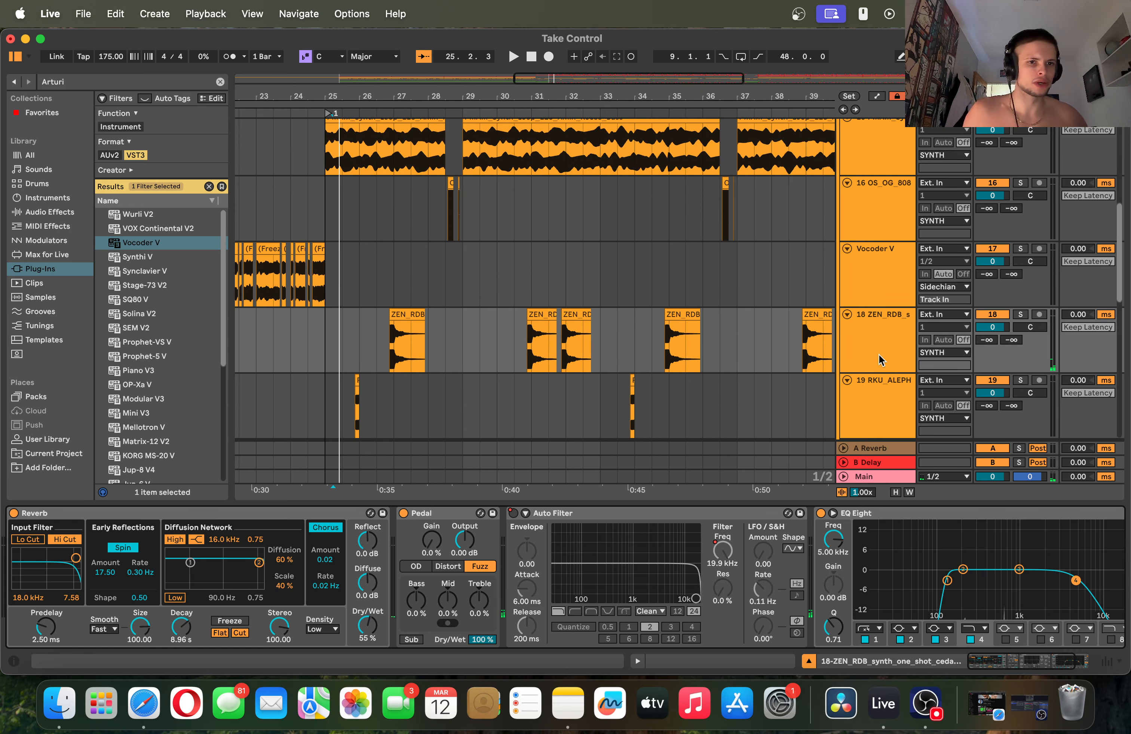
- Bypass the Reverb and Pedal on track 18 and play the ZEN_RDB one-shot from bar 27
{"action": "left_click", "coordinate": [394, 361]}
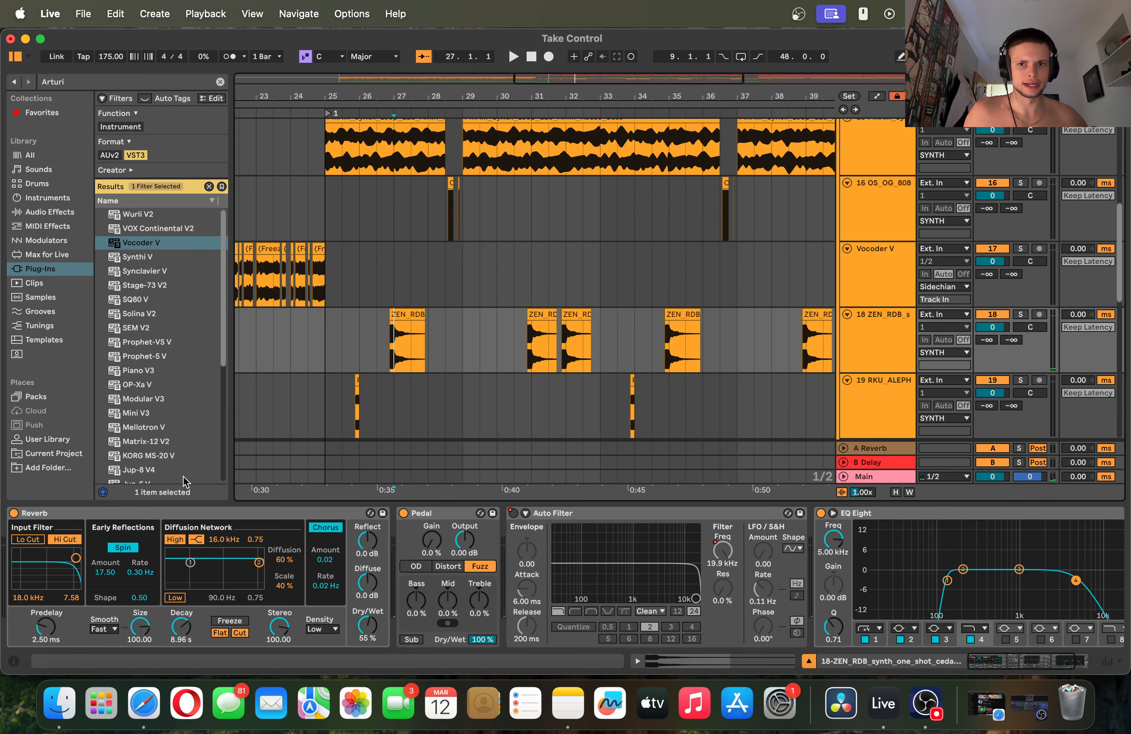
{"action": "left_click", "coordinate": [13, 513]}
{"action": "left_click", "coordinate": [403, 514]}
{"action": "key", "text": "space"}
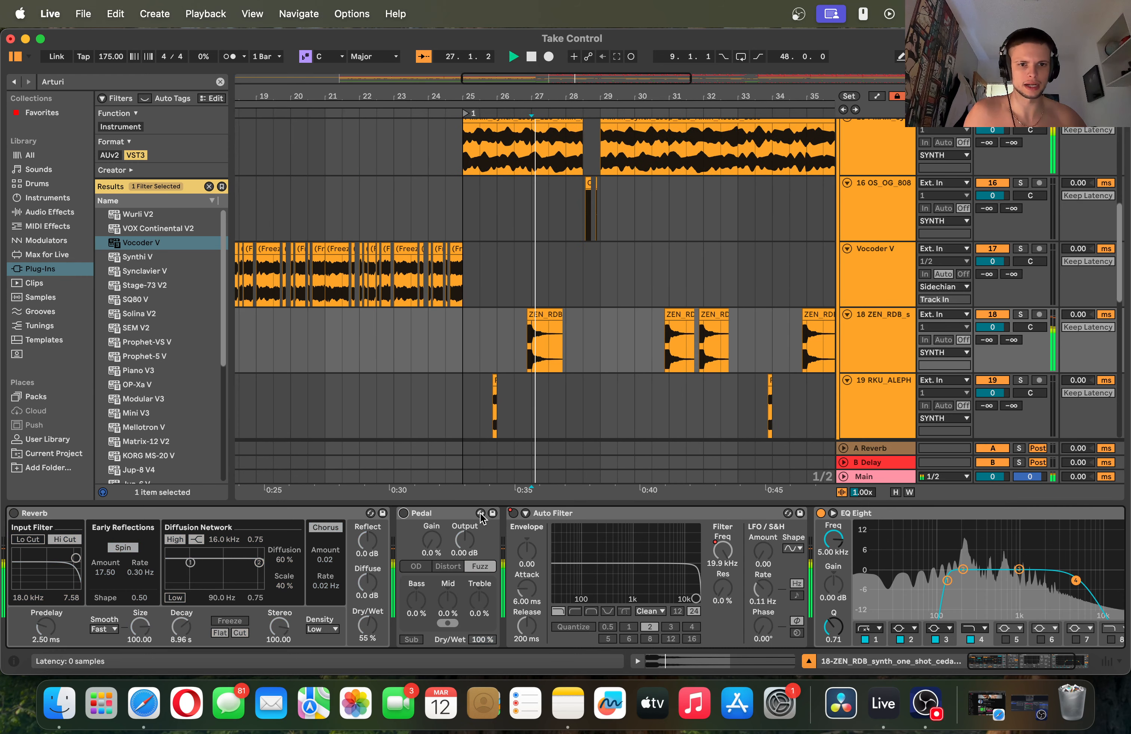
{"action": "key", "text": "space"}
- Solo track 18 and play its first one-shot dry from 26.4.3
{"action": "scroll", "coordinate": [410, 520], "scroll_direction": "right", "scroll_amount": 3}
{"action": "left_click", "coordinate": [518, 347]}
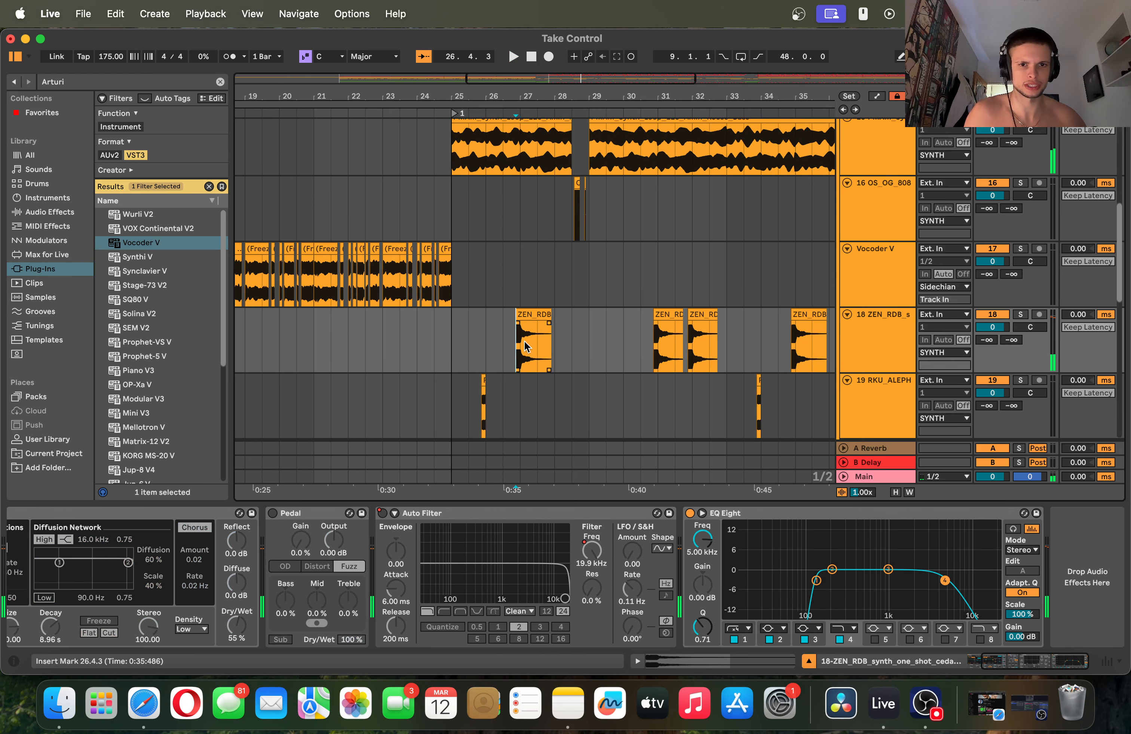
{"action": "left_click", "coordinate": [1019, 315]}
{"action": "key", "text": "space"}
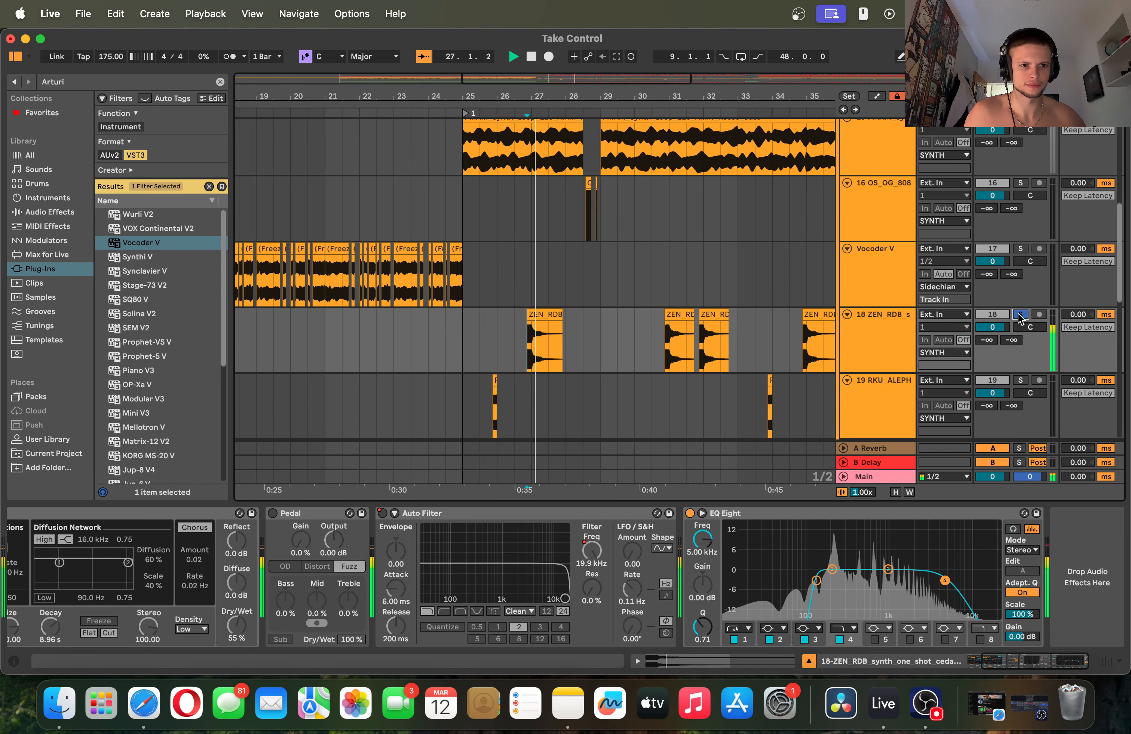
{"action": "scroll", "coordinate": [809, 630], "scroll_direction": "left", "scroll_amount": 3}
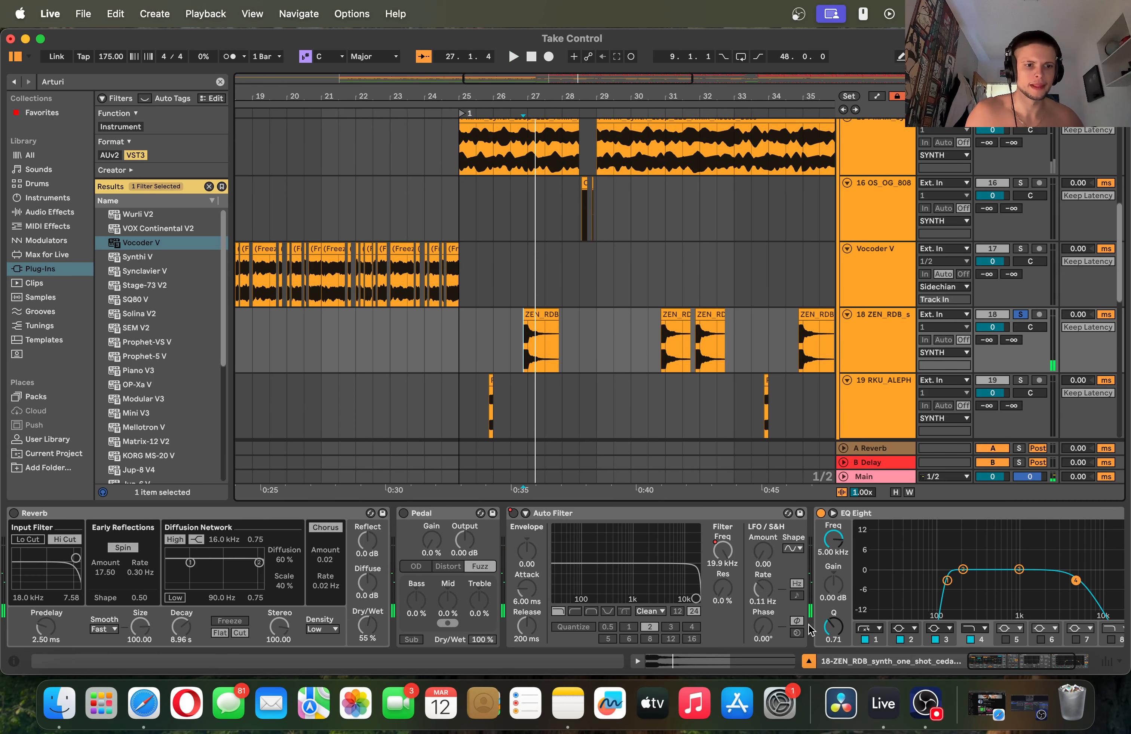
- Re-enable the Reverb and Pedal on track 18 and play the soloed one-shot with both effects
{"action": "left_click", "coordinate": [14, 514]}
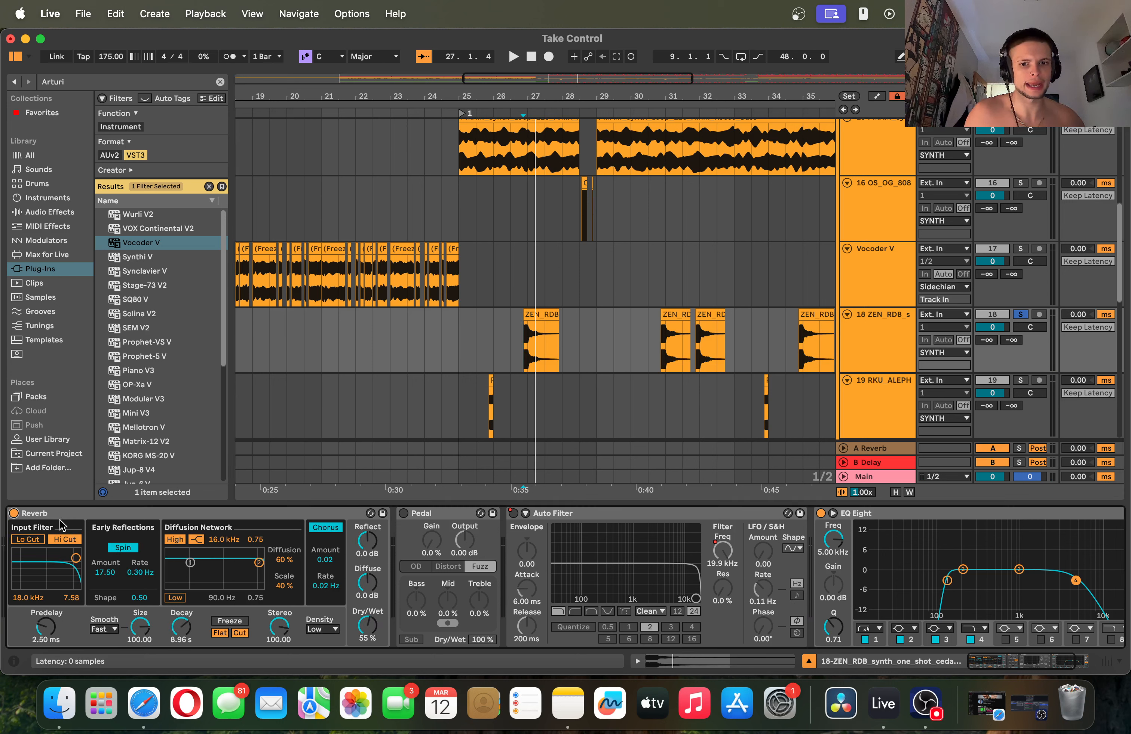
{"action": "left_click", "coordinate": [403, 513]}
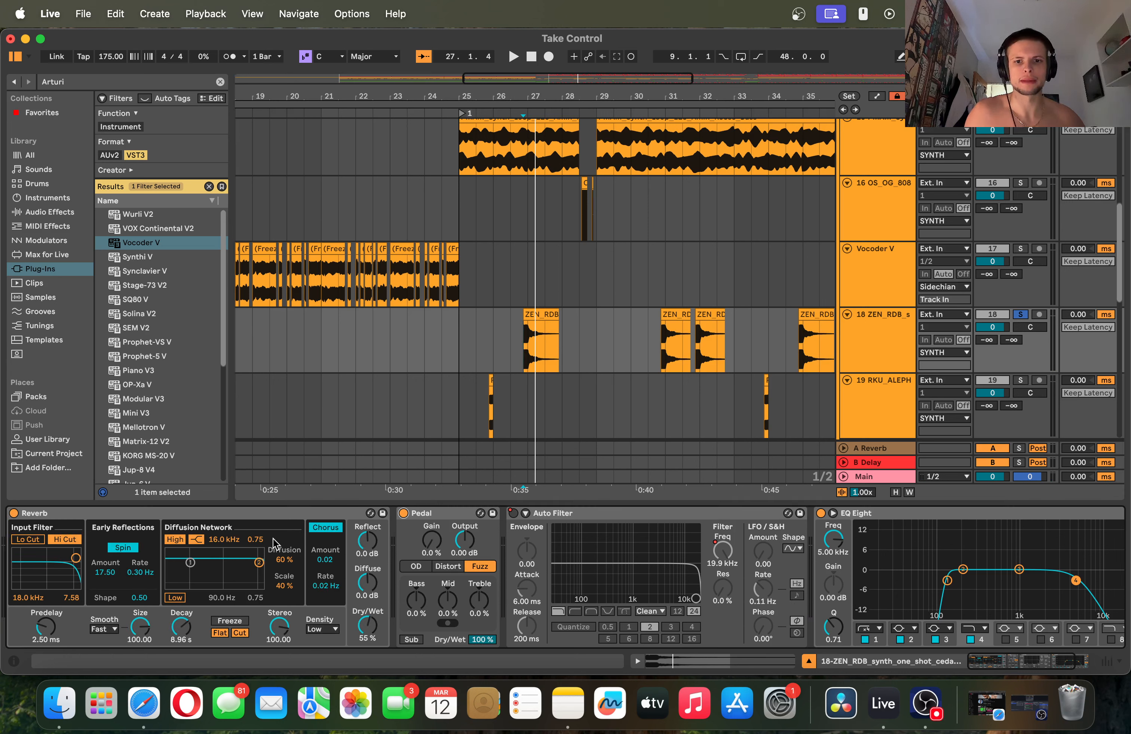
{"action": "left_click_drag", "start_coordinate": [530, 90], "coordinate": [486, 257]}
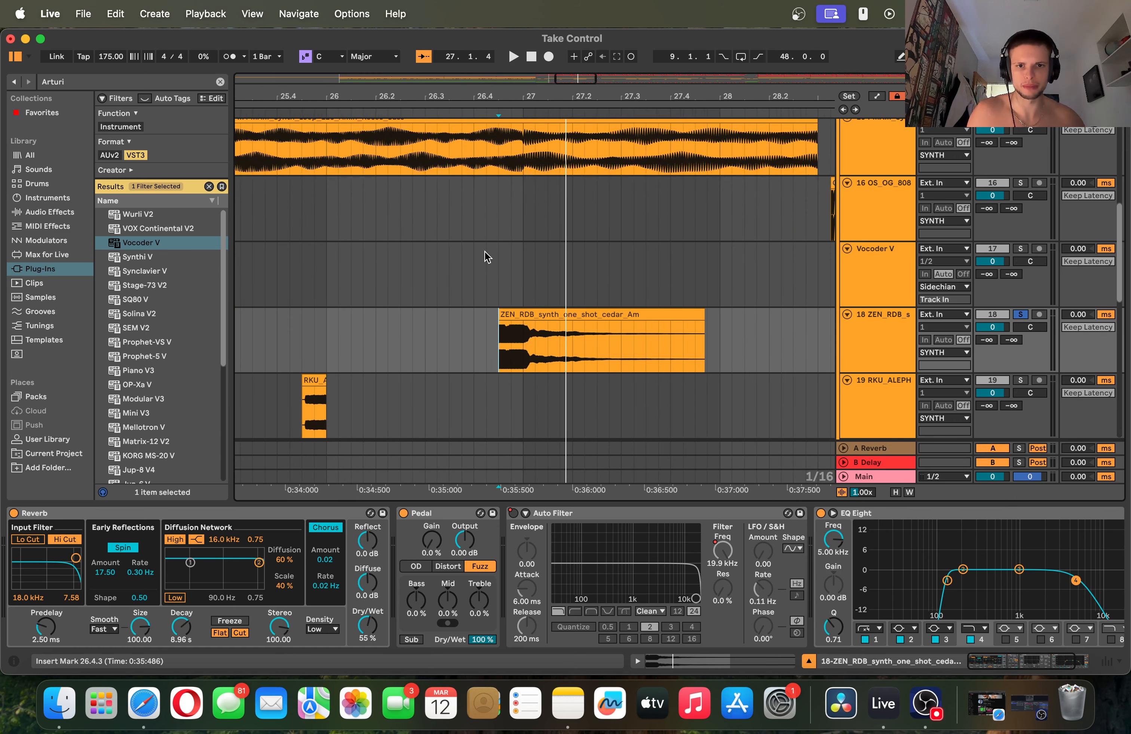
{"action": "key", "text": "space"}
{"action": "key", "text": "space"}
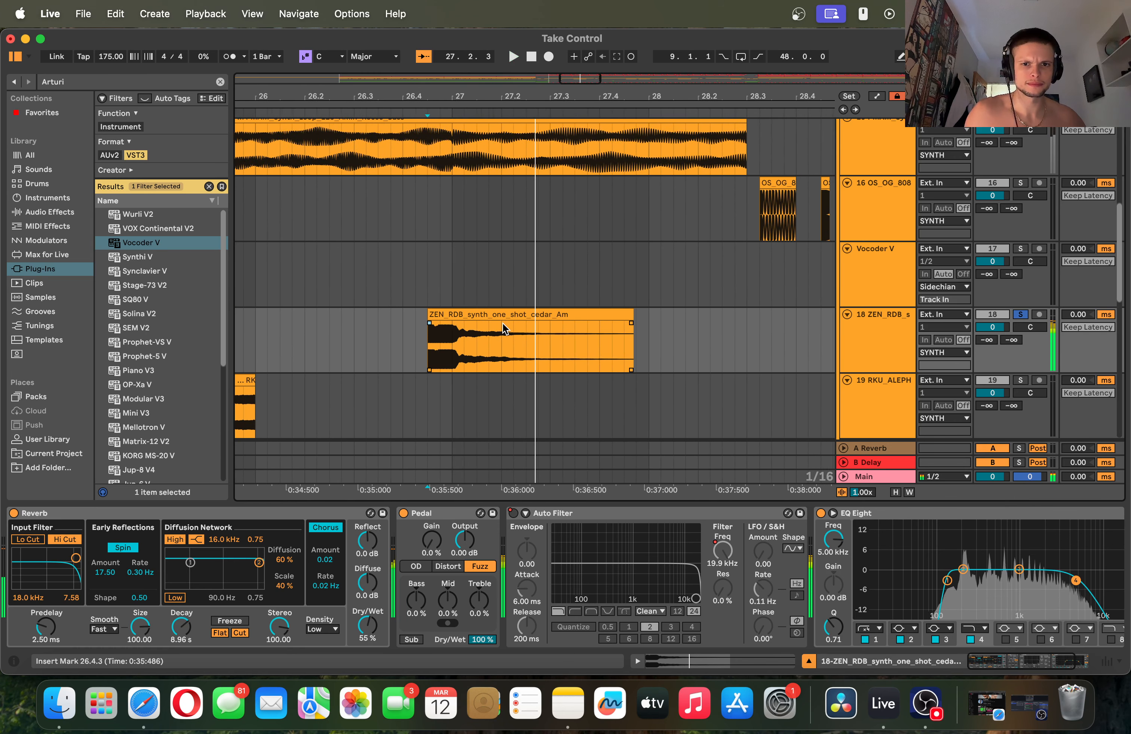
- Compare the soloed ZEN_RDB one-shot with only the Pedal bypassed and with the Pedal on again
{"action": "left_click", "coordinate": [403, 513]}
{"action": "key", "text": "space"}
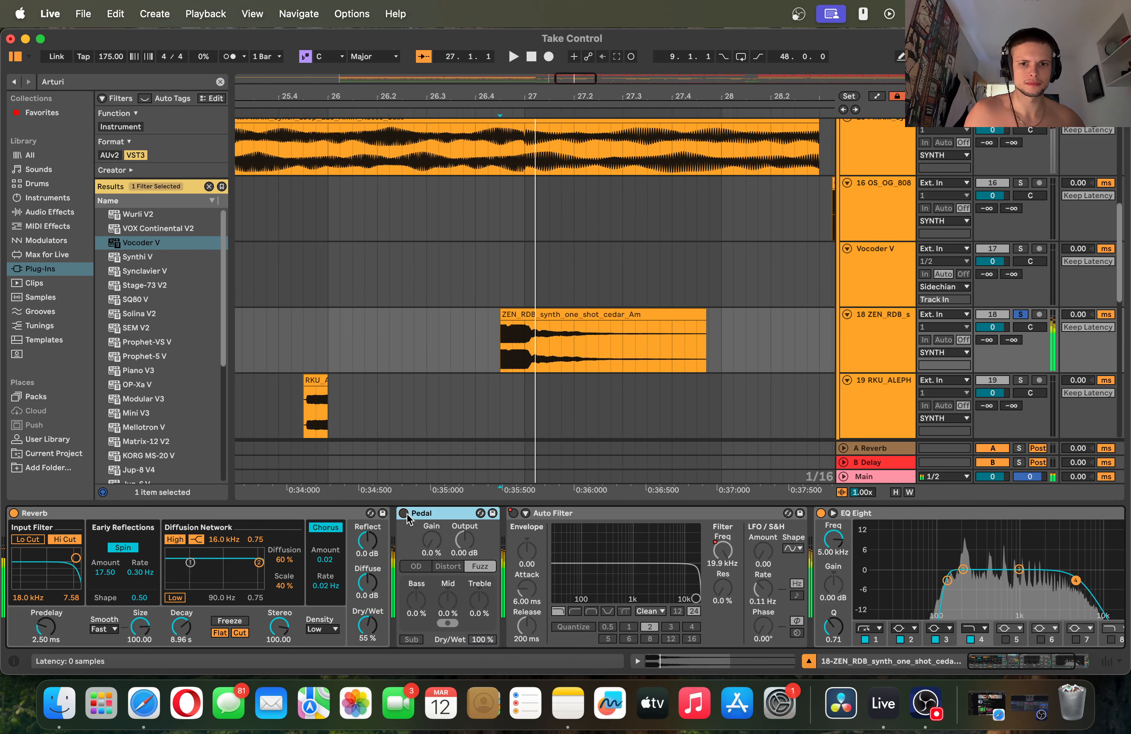
{"action": "left_click", "coordinate": [403, 513]}
{"action": "key", "text": "space"}
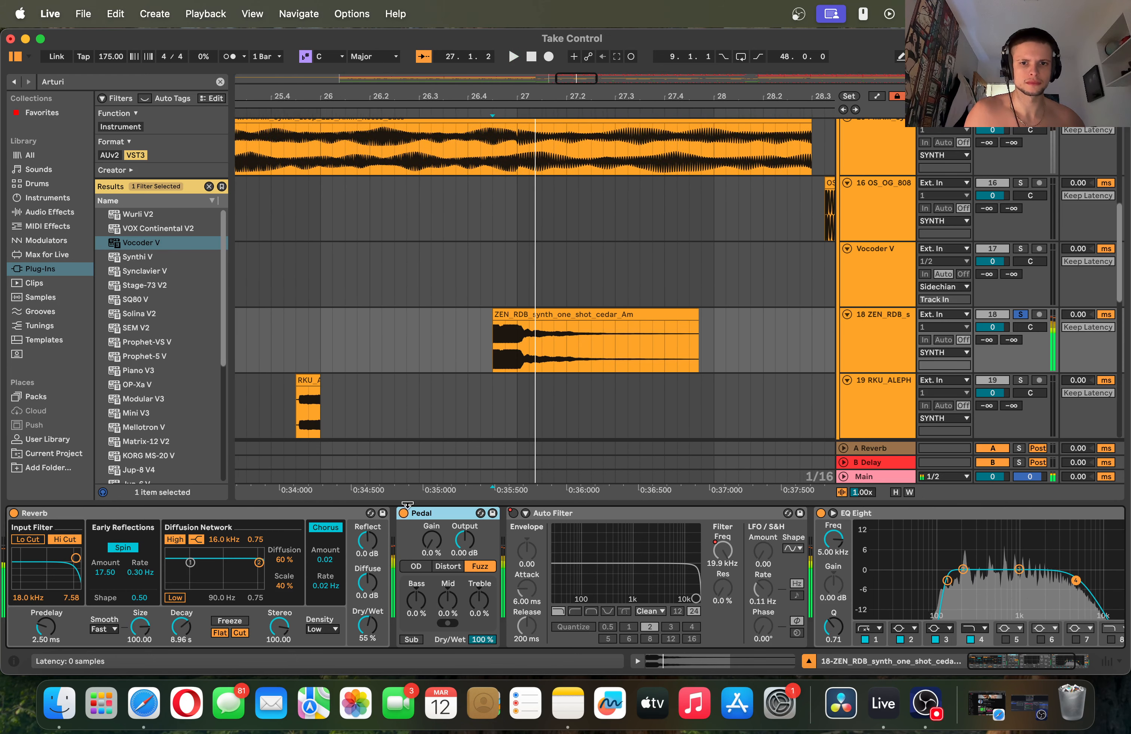
{"action": "mouse_move", "coordinate": [520, 97]}
{"action": "left_mouse_down"}
{"action": "mouse_move", "coordinate": [517, 62]}
{"action": "mouse_move", "coordinate": [517, 85]}
{"action": "left_mouse_up"}
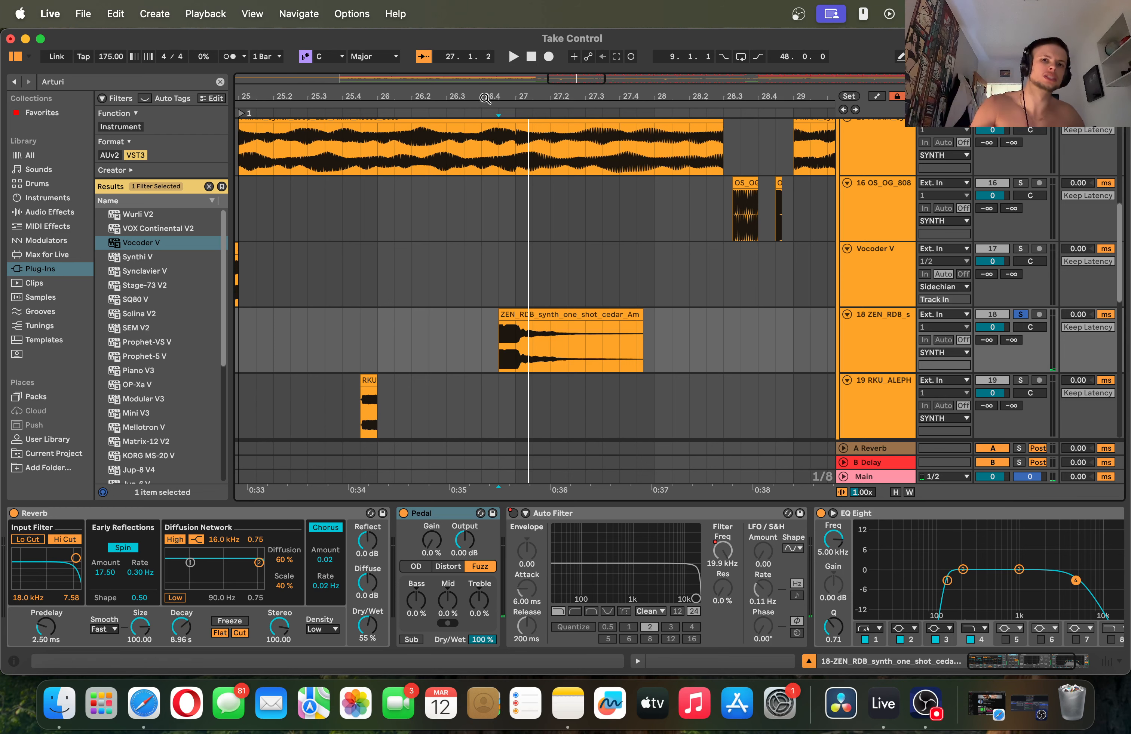
{"action": "left_click_drag", "start_coordinate": [485, 98], "coordinate": [498, 65]}
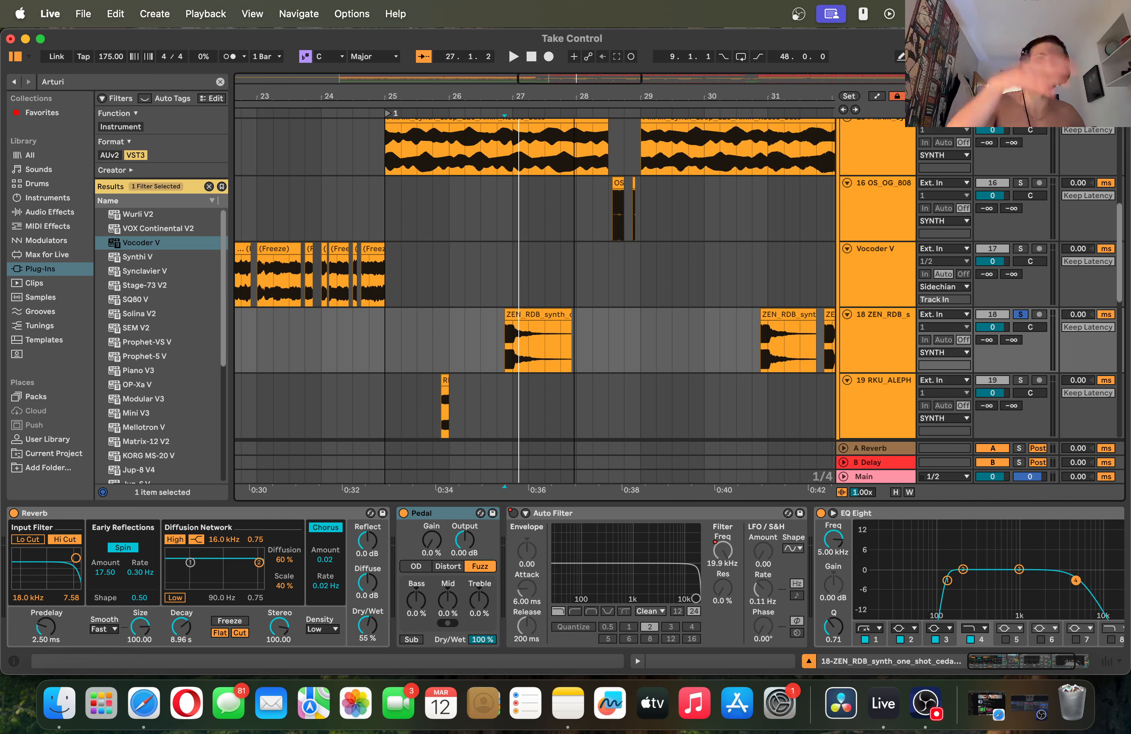
{"action": "mouse_move", "coordinate": [573, 96]}
{"action": "left_mouse_down"}
{"action": "mouse_move", "coordinate": [574, 128]}
{"action": "mouse_move", "coordinate": [574, 98]}
{"action": "left_mouse_up"}
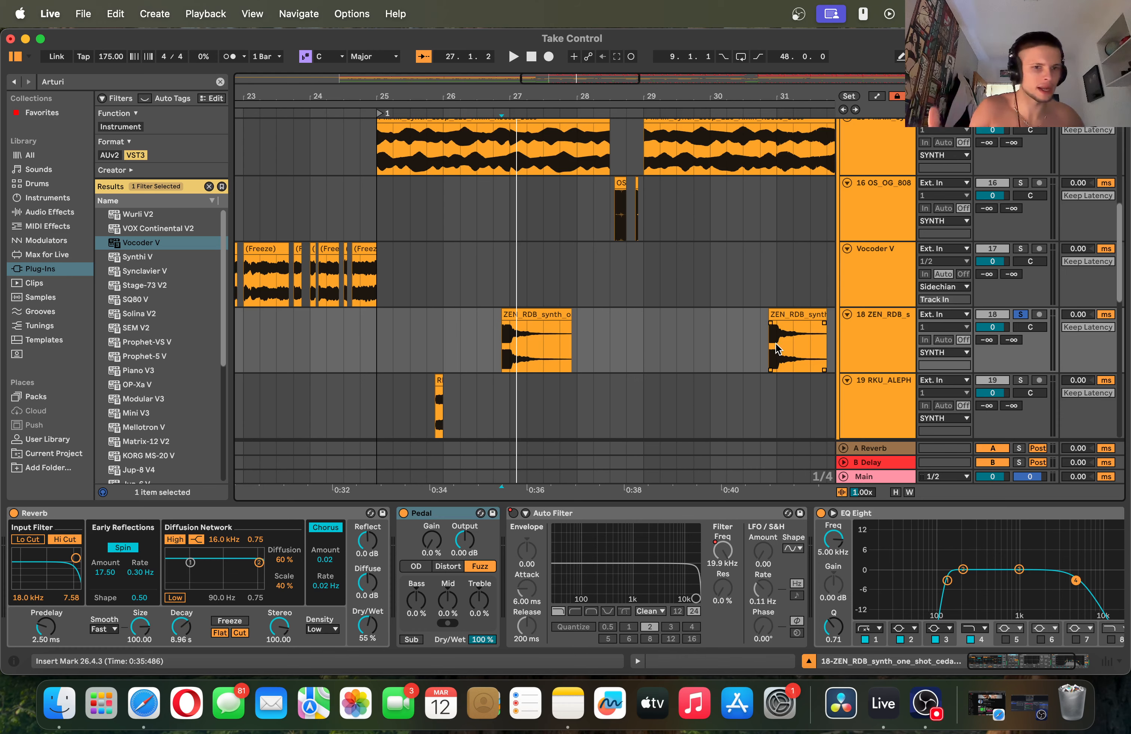
- Hide the device view and highlight the OS_OG_808 clips on track 16 from 28.3.1 to 29.1.1
{"action": "left_click", "coordinate": [735, 502]}
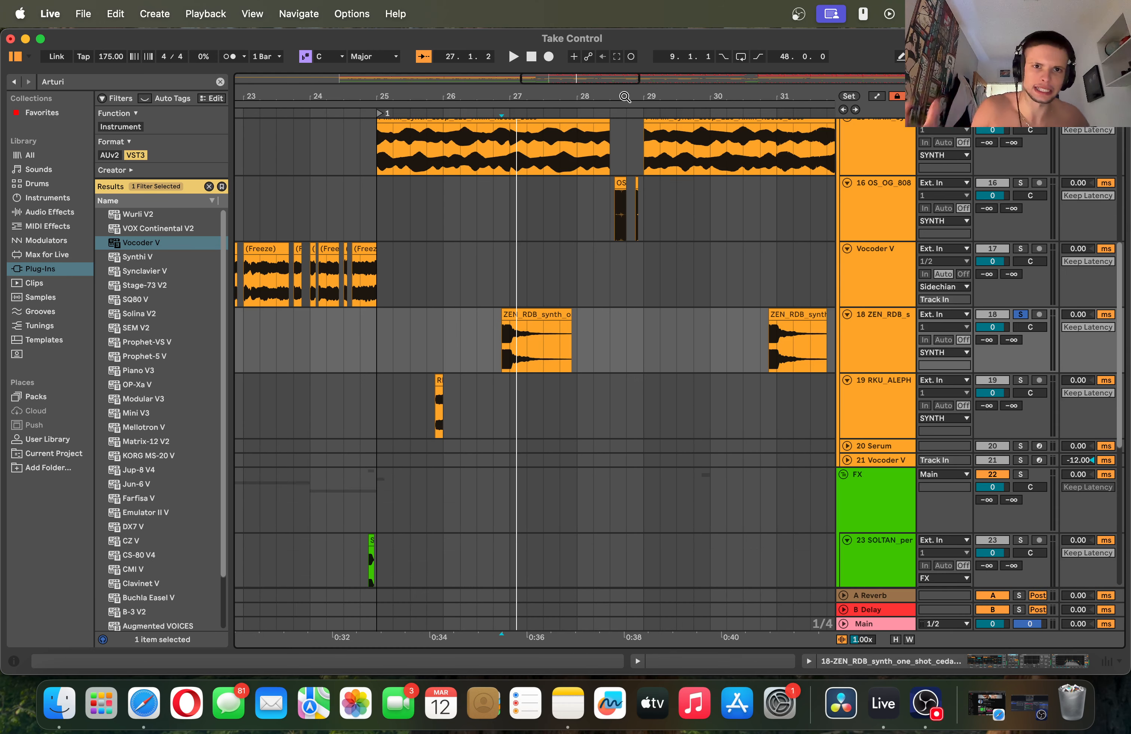
{"action": "left_click_drag", "start_coordinate": [624, 96], "coordinate": [612, 123]}
{"action": "left_click_drag", "start_coordinate": [433, 199], "coordinate": [743, 214]}
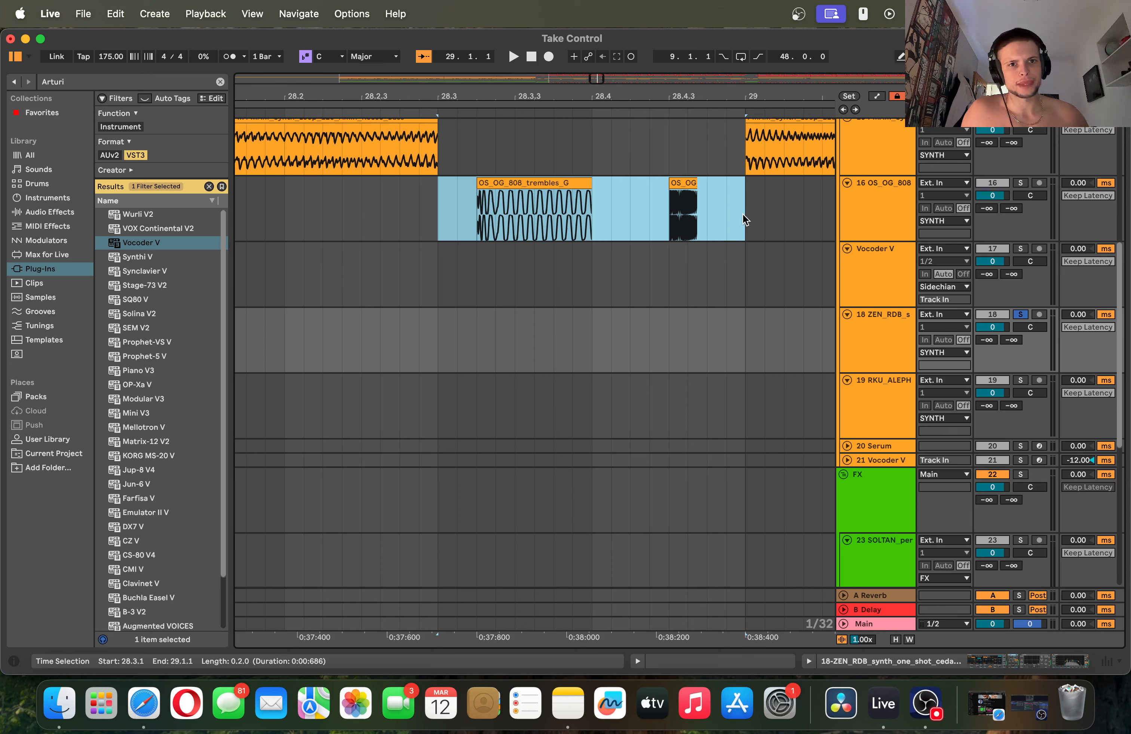
{"action": "left_click", "coordinate": [744, 214]}
- Solo track 16 OS_OG_808 and play its two clips before bar 29
{"action": "left_click_drag", "start_coordinate": [422, 218], "coordinate": [416, 219]}
{"action": "key", "text": "space"}
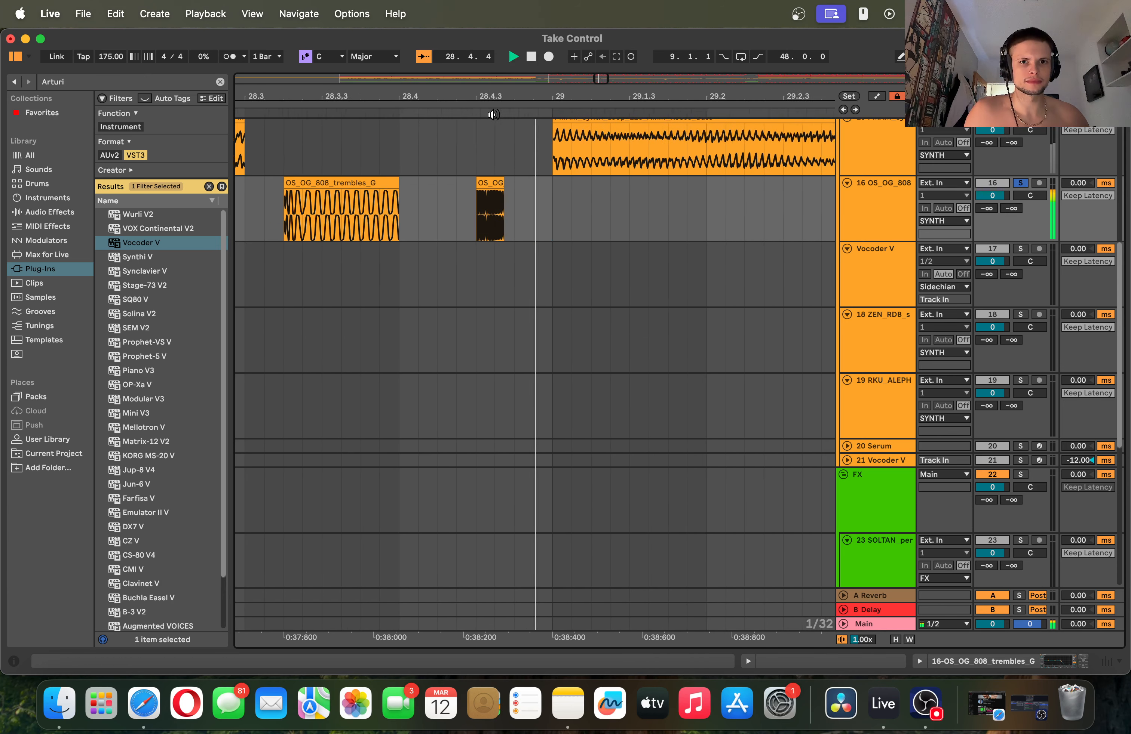
{"action": "key", "text": "space"}
{"action": "key", "text": "space"}
{"action": "left_click_drag", "start_coordinate": [492, 97], "coordinate": [496, 80]}
- Inspect the pitch settings of both OS_OG_808_trembles_G clips in the sample view and show track 16's devices
{"action": "double_click", "coordinate": [448, 223]}
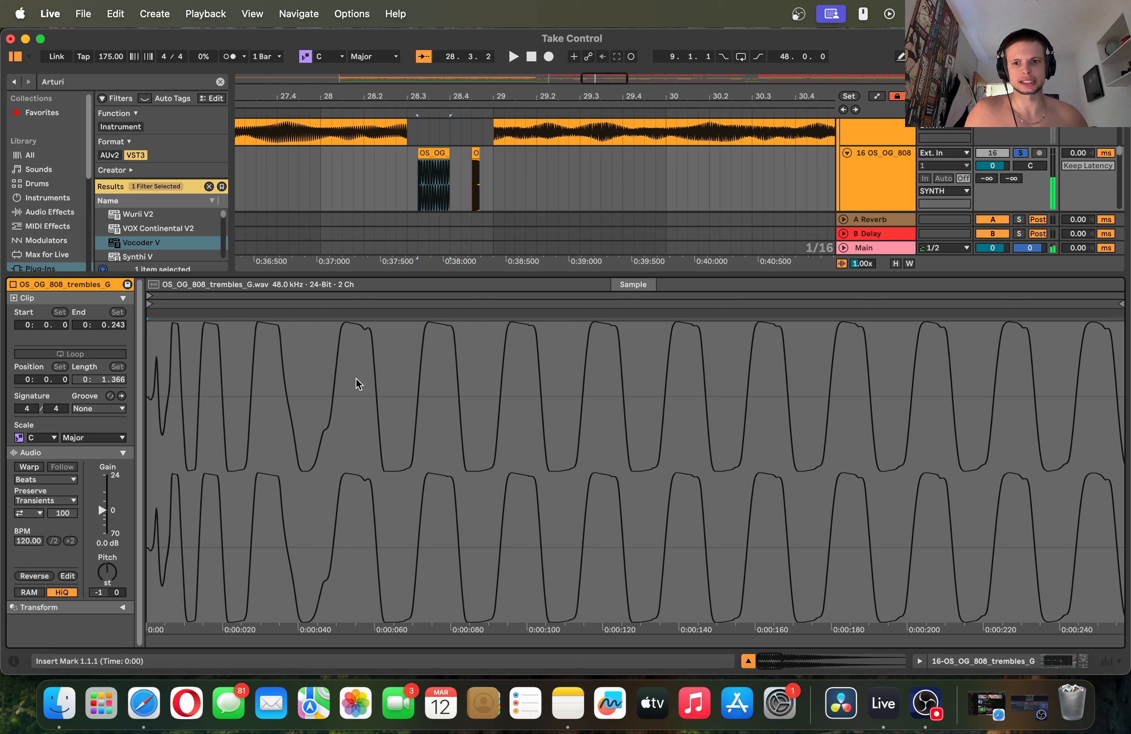
{"action": "left_click", "coordinate": [474, 150]}
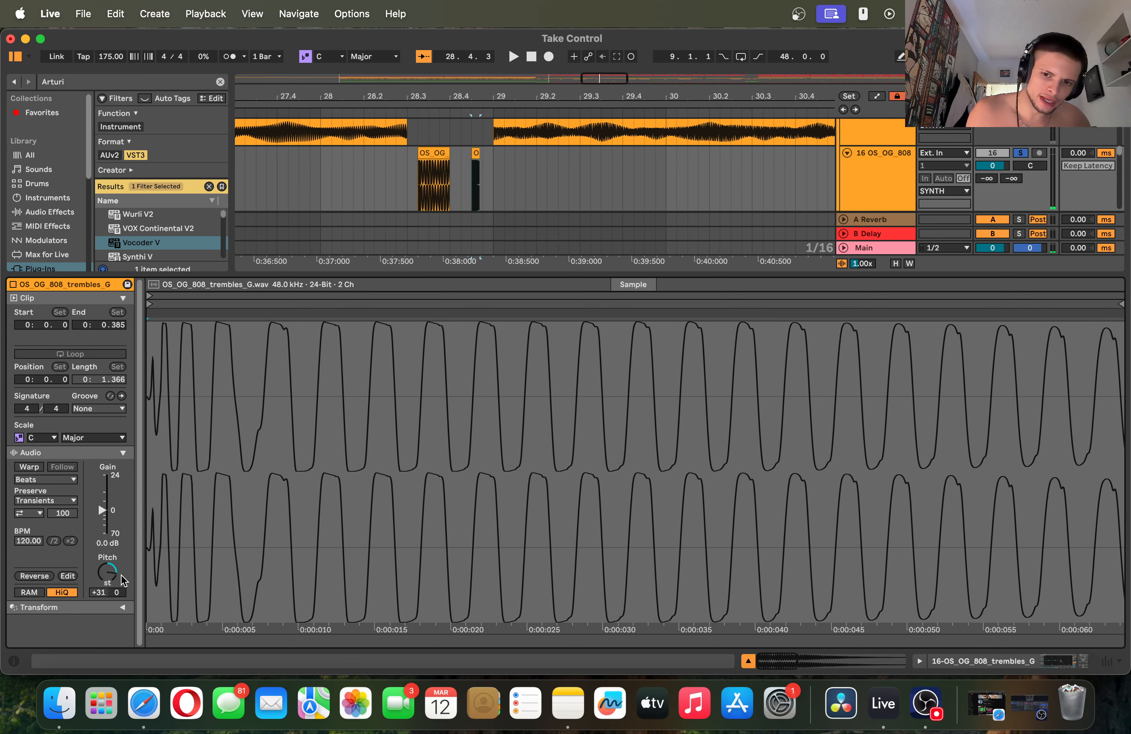
{"action": "key", "text": "shift+Tab"}
- Turn off solo on track 16, hide the device view and look over the synth tracks around bar 28
{"action": "scroll", "coordinate": [967, 222], "scroll_direction": "up", "scroll_amount": 3}
{"action": "left_click", "coordinate": [1020, 233]}
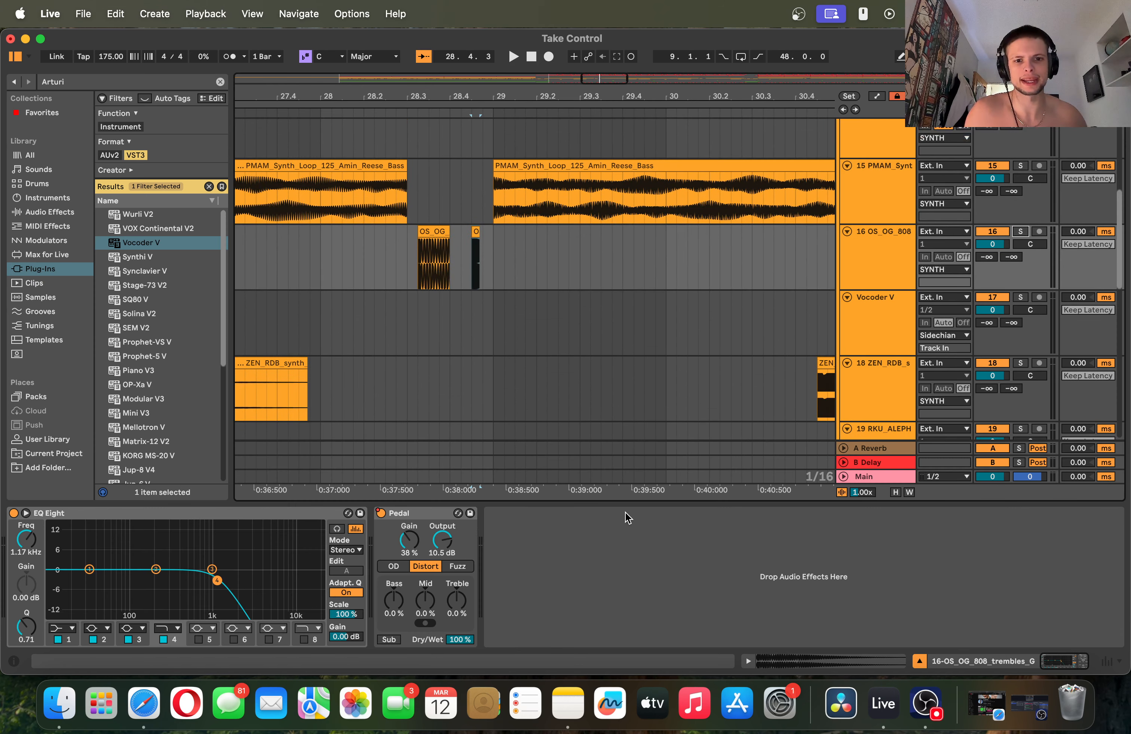
{"action": "key", "text": "super+alt+l"}
{"action": "left_click", "coordinate": [373, 259]}
{"action": "scroll", "coordinate": [496, 328], "scroll_direction": "up", "scroll_amount": 10}
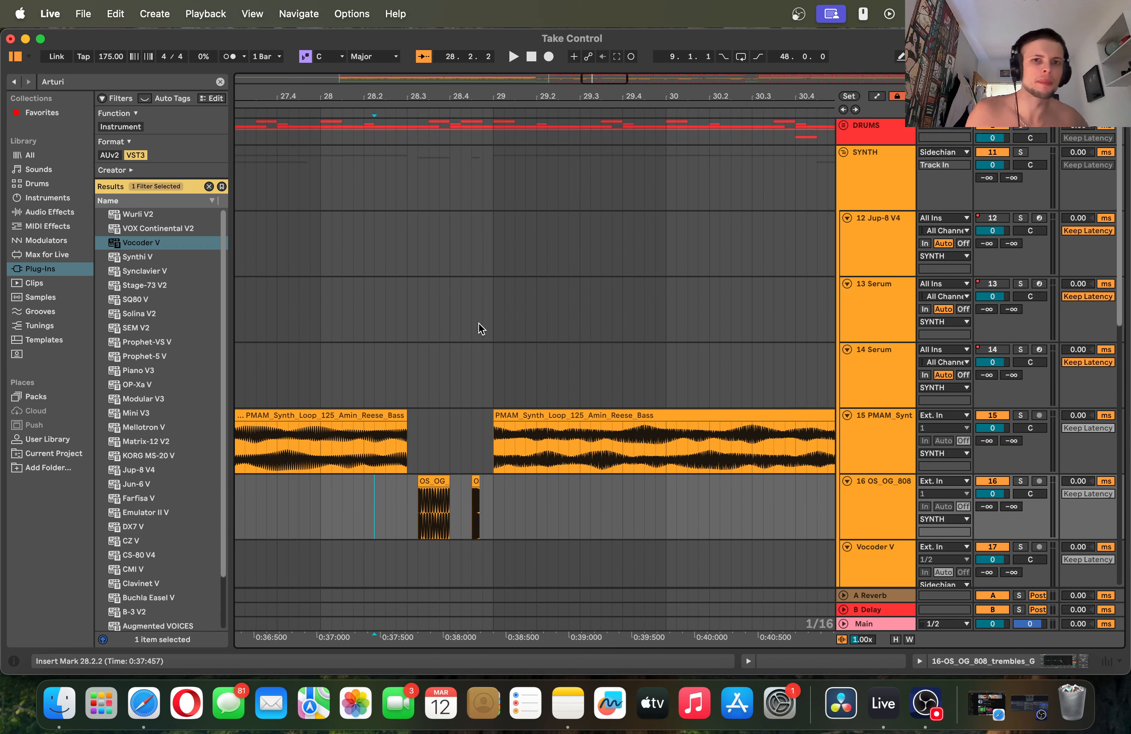
{"action": "scroll", "coordinate": [473, 310], "scroll_direction": "down", "scroll_amount": 10}
{"action": "scroll", "coordinate": [474, 315], "scroll_direction": "up", "scroll_amount": 6}
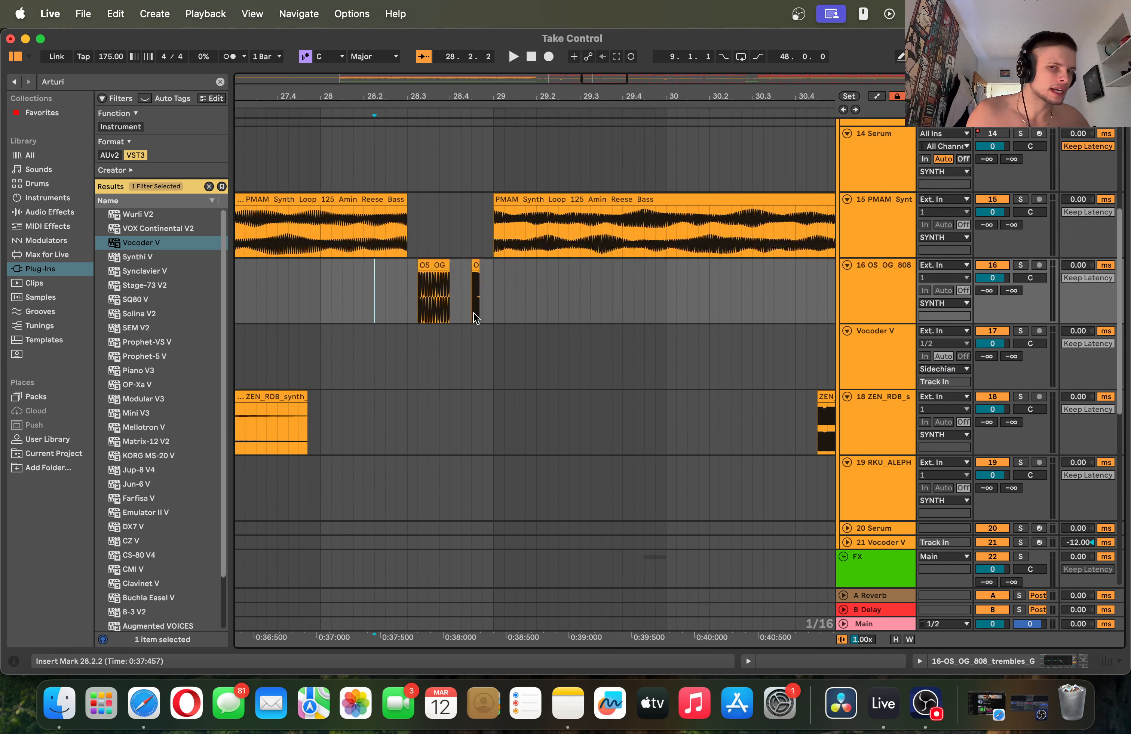
- Play the full mix from 28.1.4 through the OS_OG_808 clips on track 16
{"action": "scroll", "coordinate": [474, 317], "scroll_direction": "up", "scroll_amount": 5}
{"action": "scroll", "coordinate": [403, 320], "scroll_direction": "down", "scroll_amount": 3}
{"action": "key", "text": "space"}
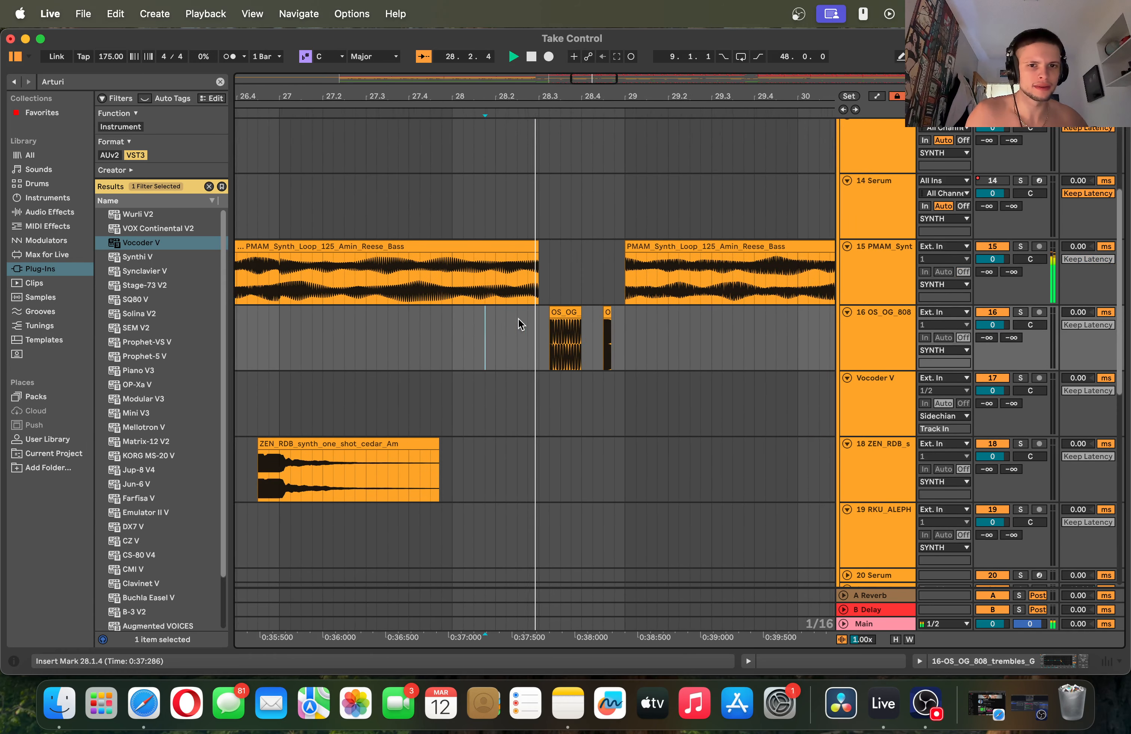
- Solo the Vocoder V track 17 and play its frozen clips at bar 40 from 39.4.4
{"action": "left_click_drag", "start_coordinate": [550, 97], "coordinate": [507, 16]}
{"action": "scroll", "coordinate": [730, 303], "scroll_direction": "down", "scroll_amount": 4}
{"action": "left_click_drag", "start_coordinate": [759, 106], "coordinate": [529, 184]}
{"action": "left_click", "coordinate": [410, 236]}
{"action": "left_click", "coordinate": [1024, 203]}
{"action": "key", "text": "space"}
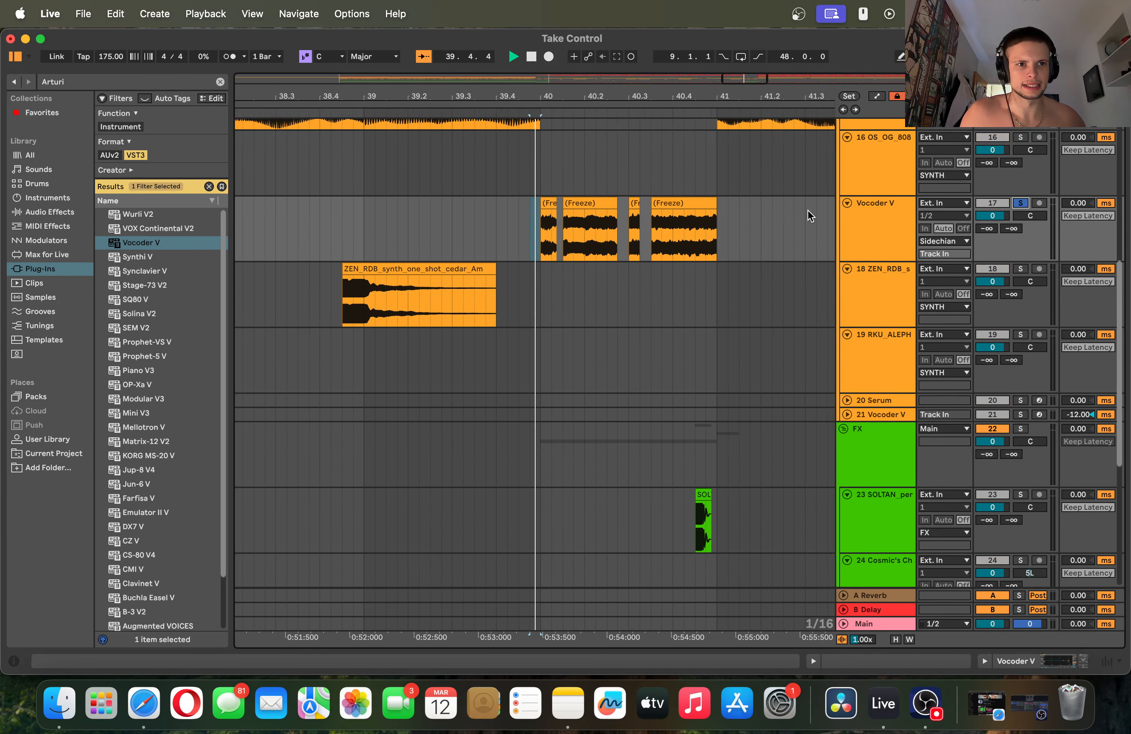
- Turn off solo on the Vocoder V track and replay the bar 40 section in the full mix
{"action": "left_click", "coordinate": [1020, 203]}
{"action": "key", "text": "space"}
{"action": "key", "text": "space"}
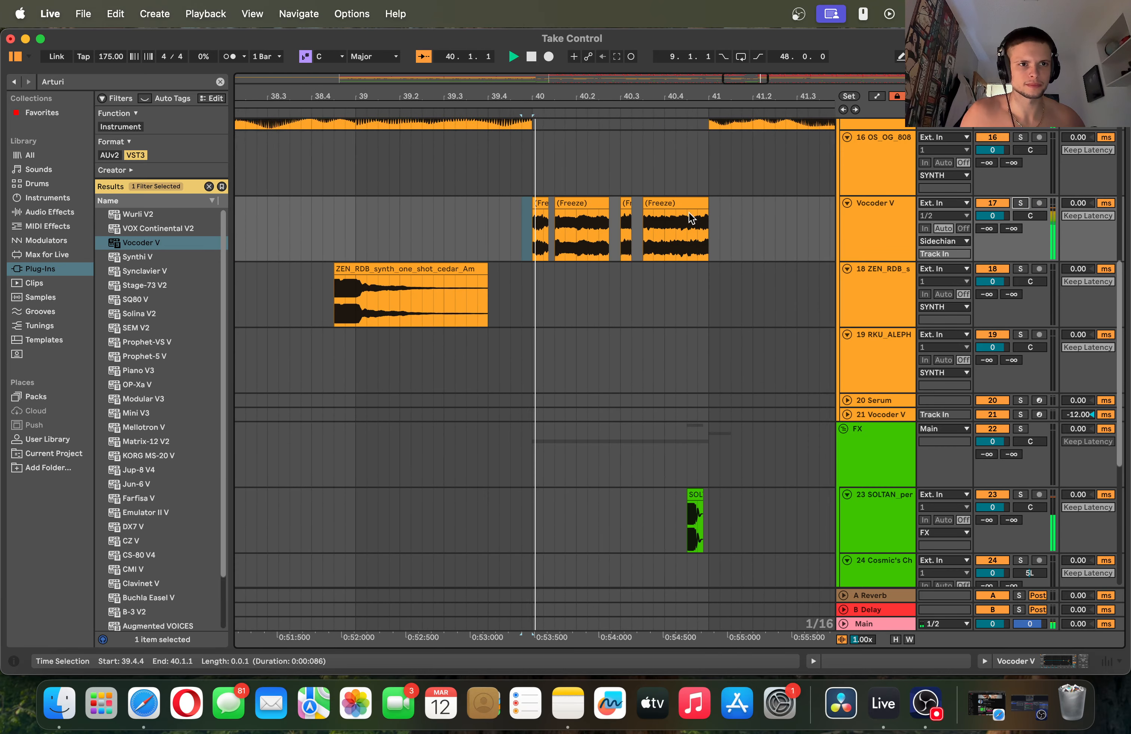
- Look over the FX tracks around bars 35 to 55 while the song plays
{"action": "scroll", "coordinate": [687, 209], "scroll_direction": "up", "scroll_amount": 4}
{"action": "left_click_drag", "start_coordinate": [647, 99], "coordinate": [646, 29]}
{"action": "scroll", "coordinate": [705, 496], "scroll_direction": "down", "scroll_amount": 5}
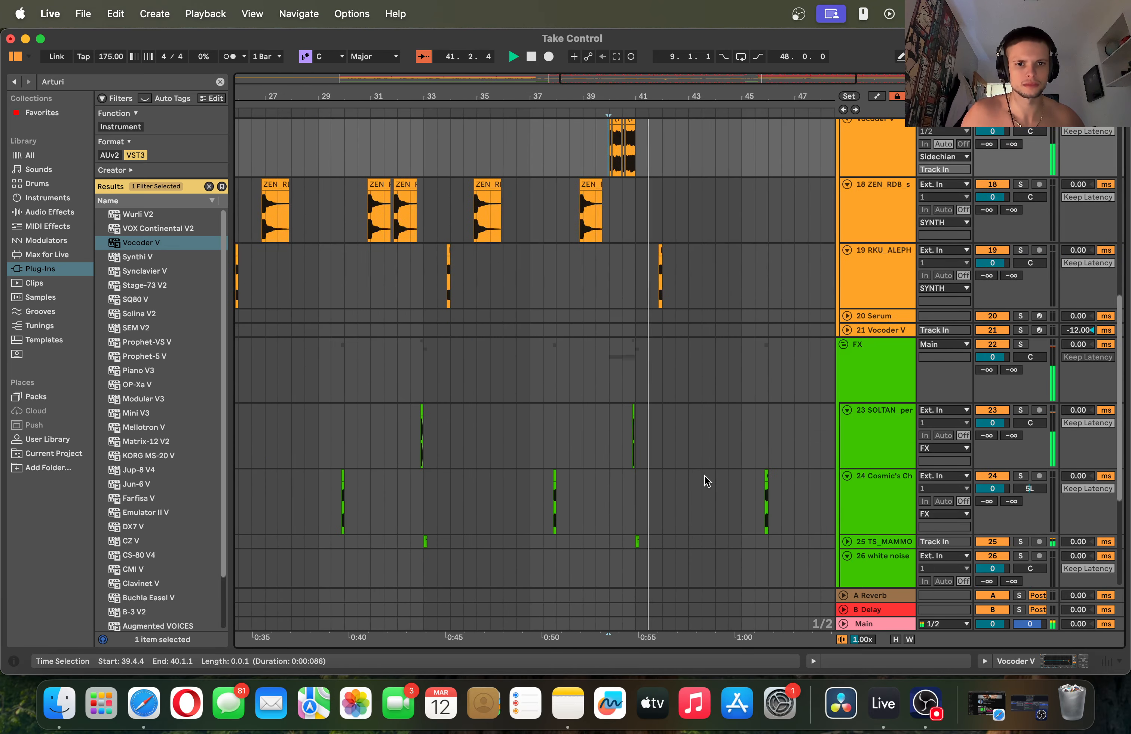
{"action": "left_click_drag", "start_coordinate": [676, 98], "coordinate": [632, 99]}
{"action": "scroll", "coordinate": [638, 321], "scroll_direction": "down", "scroll_amount": 3}
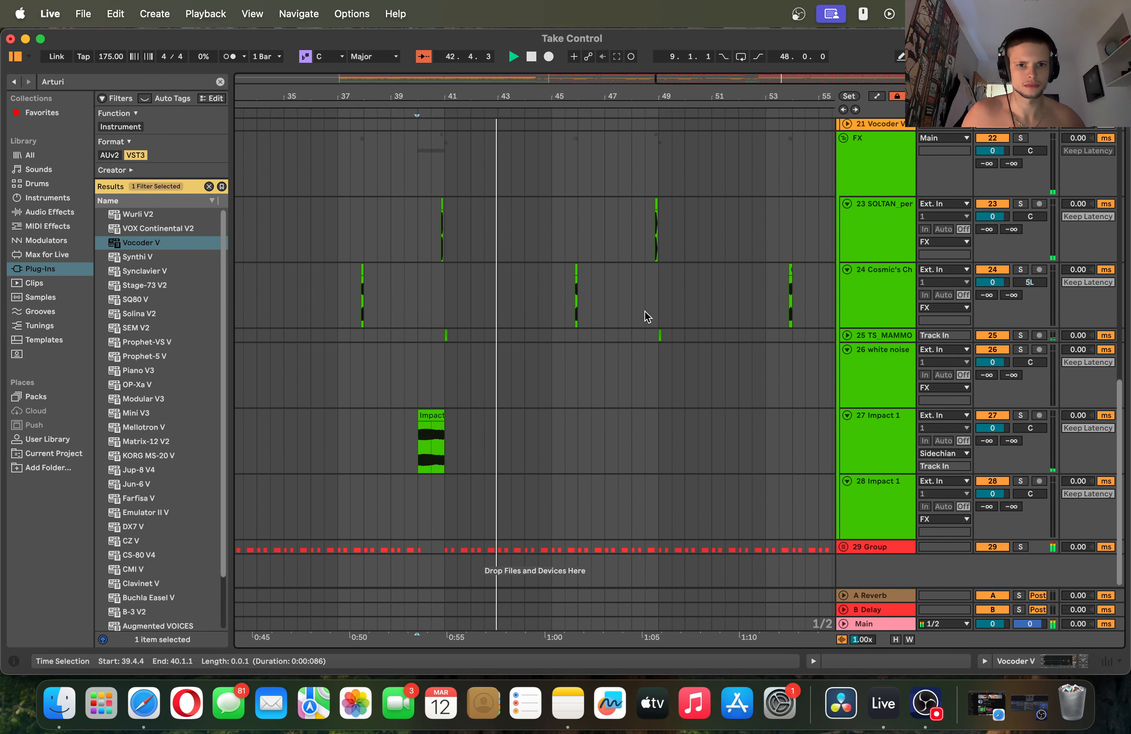
- Fold all tracks into their DRUMS, SYNTH, FX and 29 Group rows and place the insert mark at 43.1.1
{"action": "scroll", "coordinate": [650, 346], "scroll_direction": "up", "scroll_amount": 5}
{"action": "left_click", "coordinate": [888, 406]}
{"action": "key", "text": "super+a"}
{"action": "key", "text": "u"}
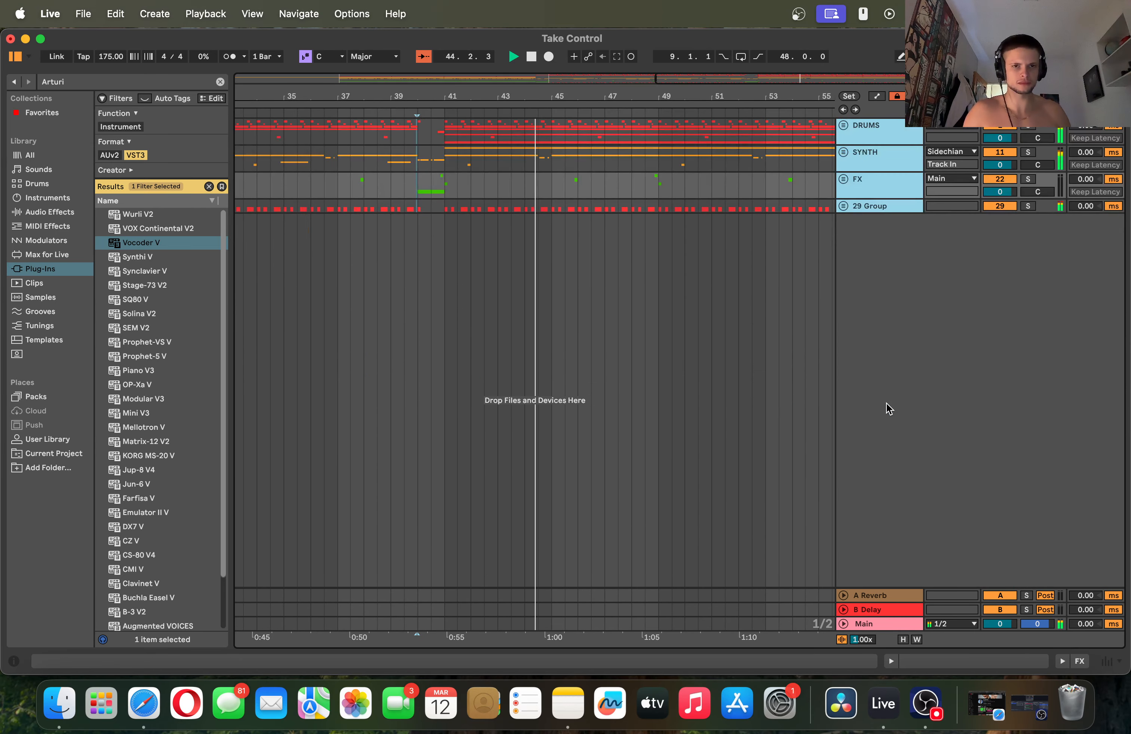
{"action": "left_click", "coordinate": [630, 297]}
{"action": "left_click_drag", "start_coordinate": [615, 97], "coordinate": [615, 28]}
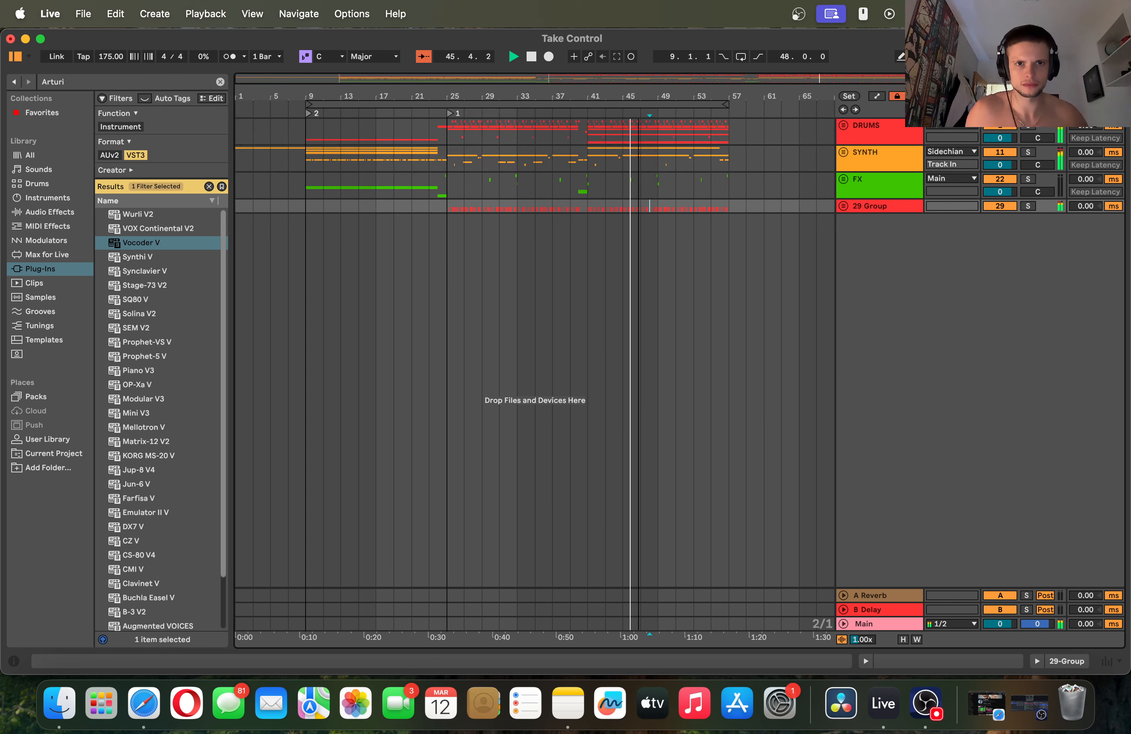
{"action": "left_click", "coordinate": [611, 312]}
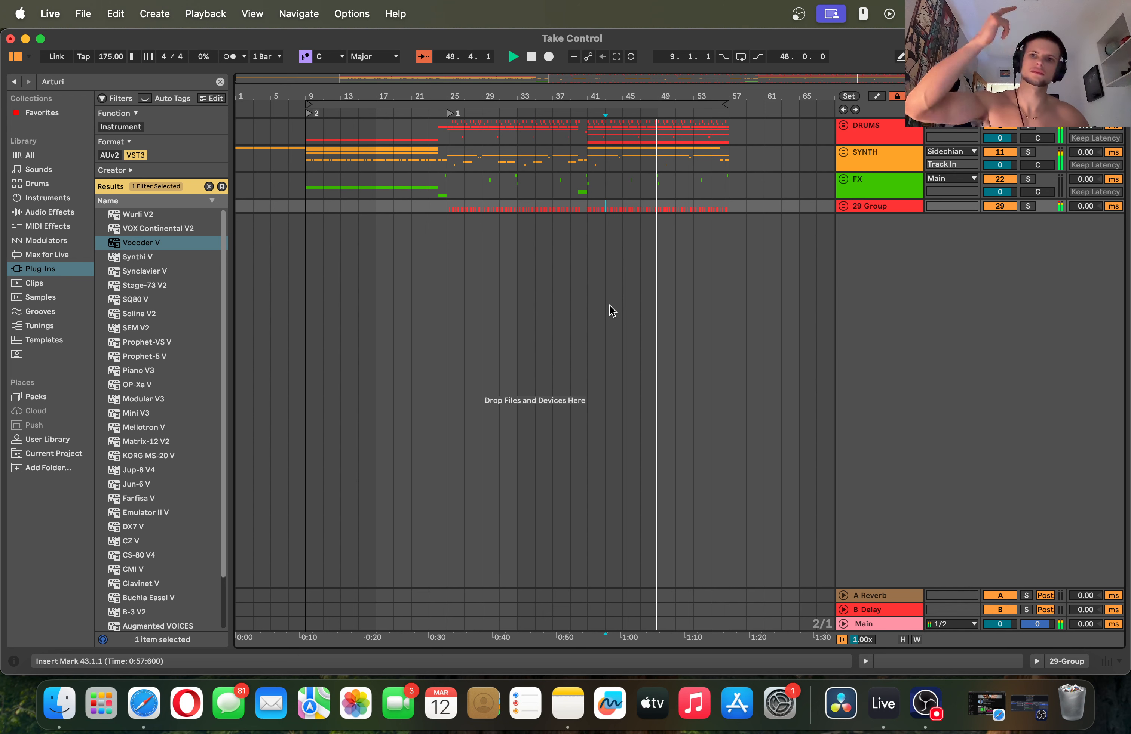
- Clear the plug-in browser search and place the insert mark at 45.1.1 on 29 Group
{"action": "key", "text": "super+f"}
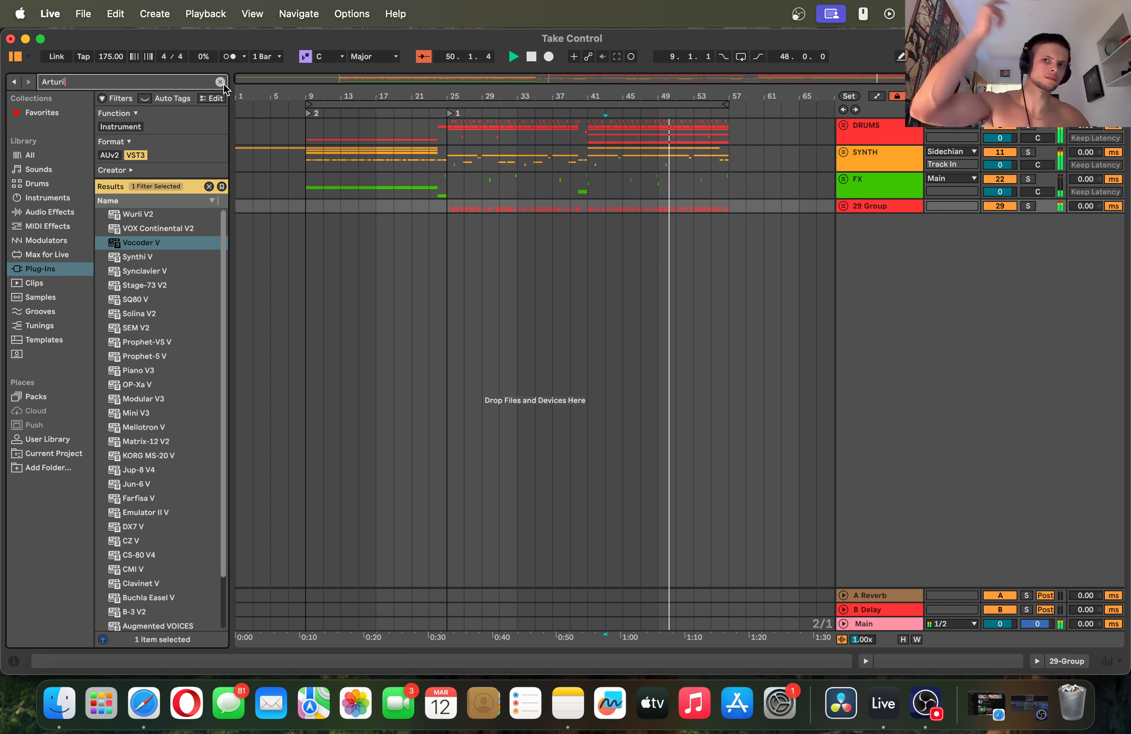
{"action": "key", "text": "BackSpace"}
{"action": "left_click", "coordinate": [274, 243]}
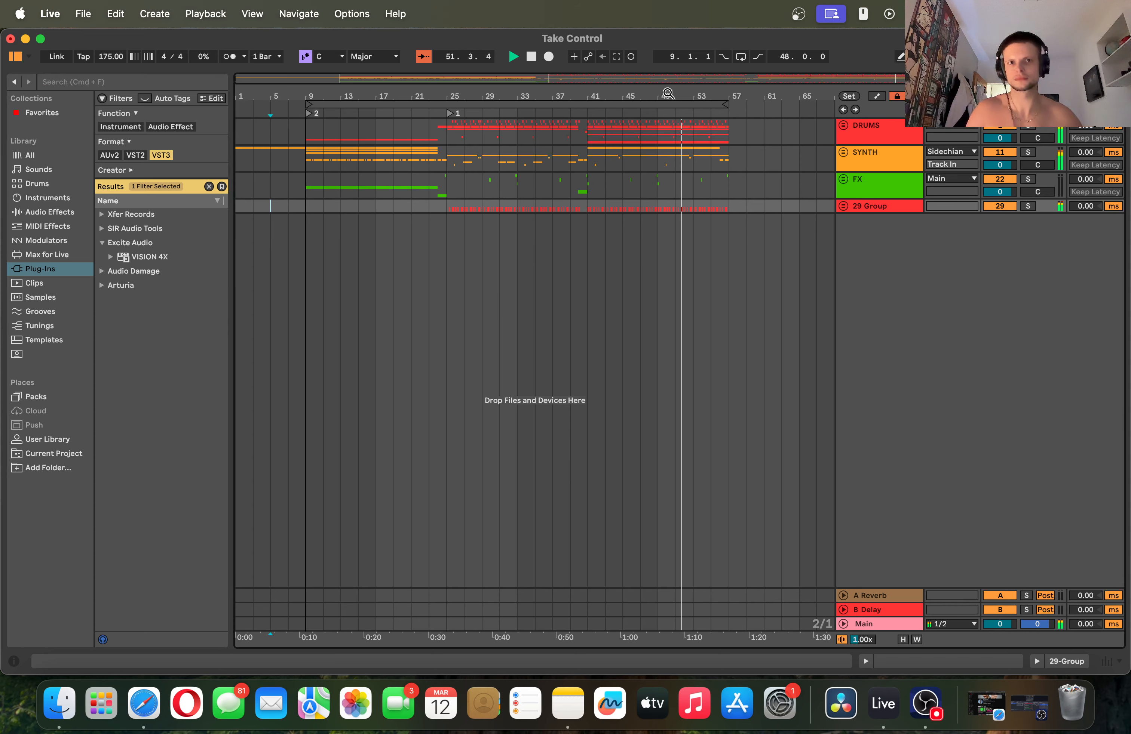
{"action": "mouse_move", "coordinate": [703, 92]}
{"action": "left_mouse_down"}
{"action": "mouse_move", "coordinate": [704, 143]}
{"action": "mouse_move", "coordinate": [496, 165]}
{"action": "mouse_move", "coordinate": [497, 84]}
{"action": "mouse_move", "coordinate": [636, 97]}
{"action": "mouse_move", "coordinate": [616, 148]}
{"action": "mouse_move", "coordinate": [590, 141]}
{"action": "mouse_move", "coordinate": [591, 105]}
{"action": "mouse_move", "coordinate": [711, 71]}
{"action": "left_mouse_up"}
{"action": "left_click", "coordinate": [622, 208]}
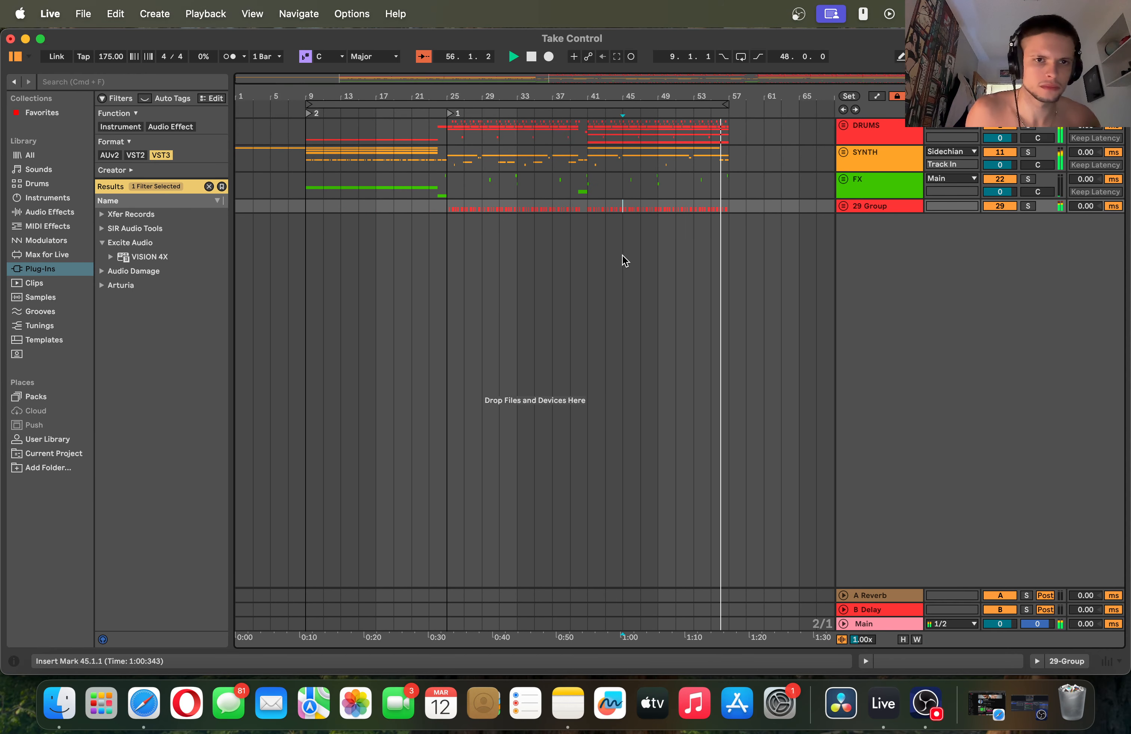
- Stop playback, unfold 29 Group and show the devices of its Sidechian track
{"action": "left_click", "coordinate": [843, 206]}
{"action": "key", "text": "space"}
{"action": "left_click", "coordinate": [864, 296]}
{"action": "left_click", "coordinate": [864, 246]}
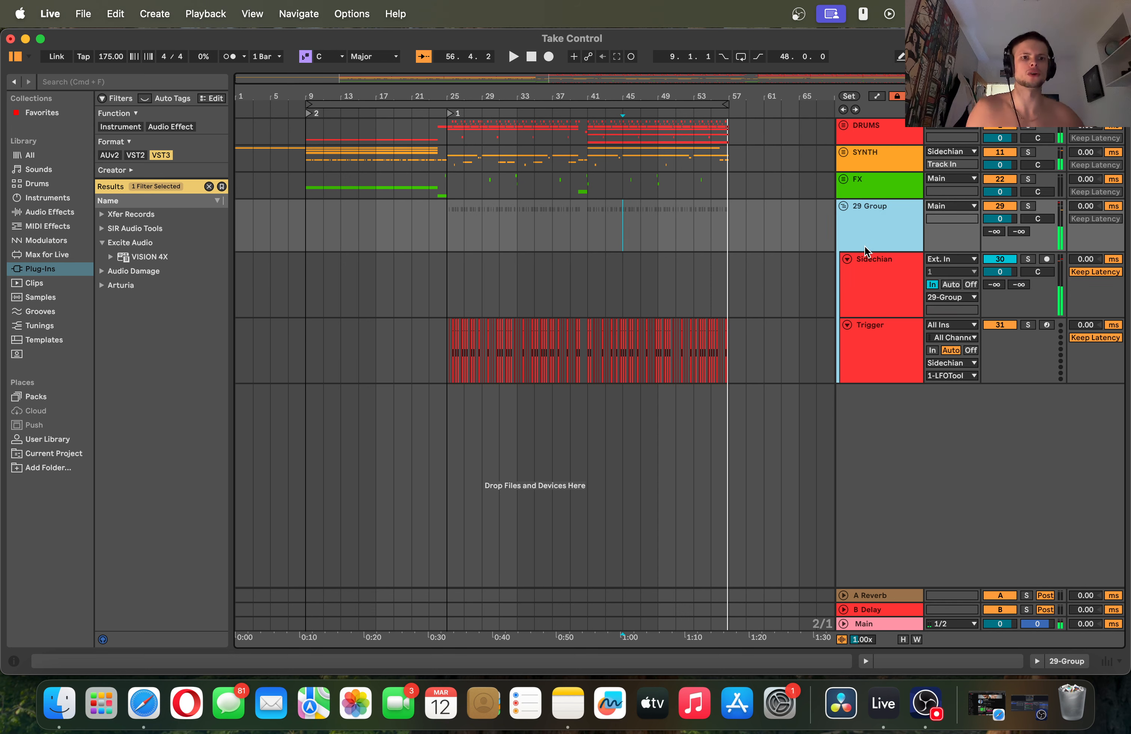
{"action": "left_click", "coordinate": [880, 279]}
{"action": "left_click", "coordinate": [870, 344]}
{"action": "double_click", "coordinate": [867, 296]}
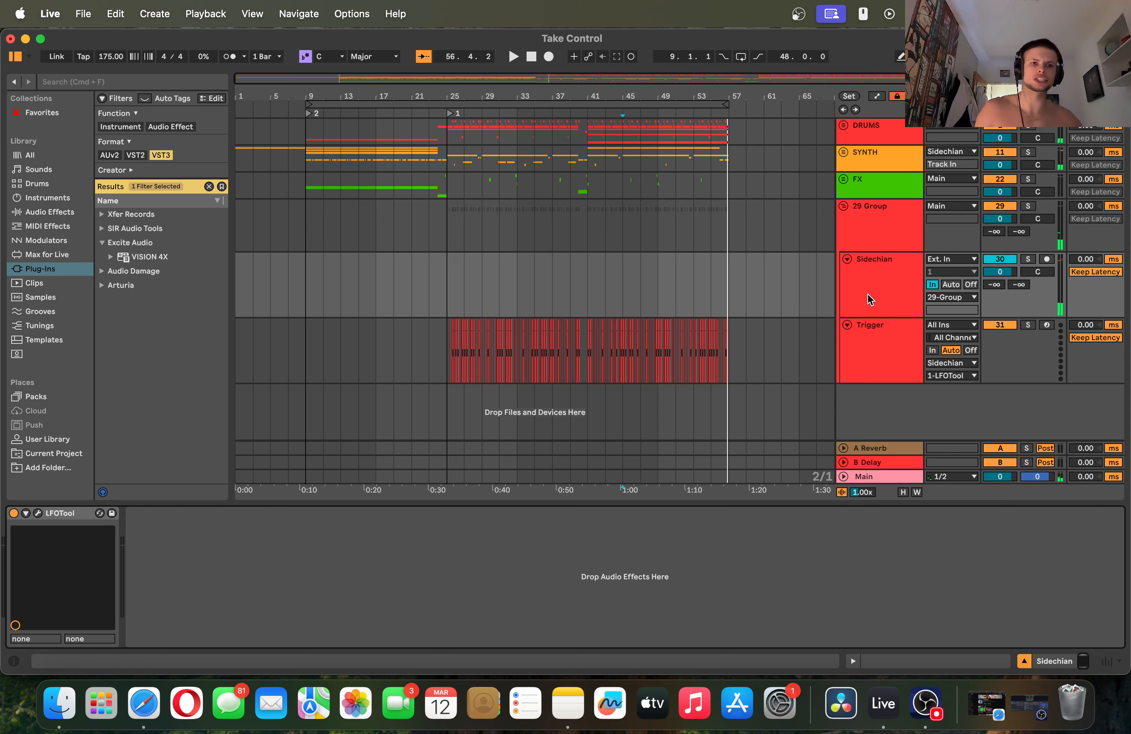
- Inspect the LFOTool sidechain curve on the Sidechian track and close the plug-in window
{"action": "left_click", "coordinate": [39, 515]}
{"action": "left_click_drag", "start_coordinate": [239, 79], "coordinate": [281, 113]}
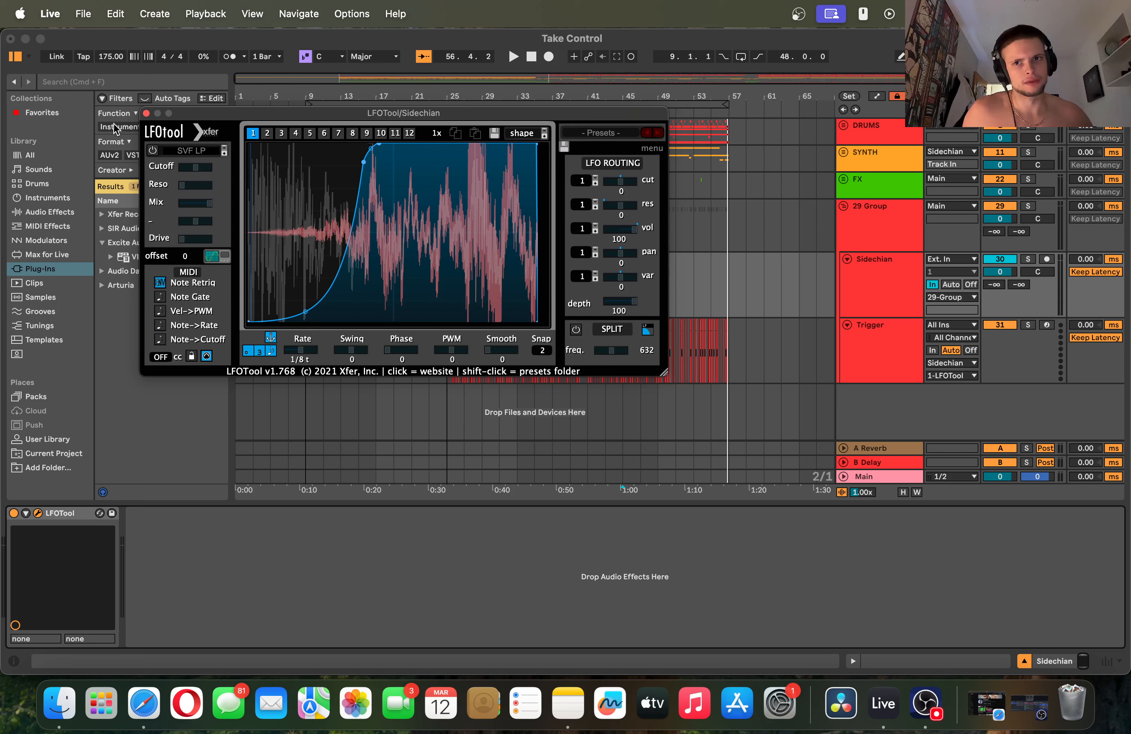
{"action": "left_click", "coordinate": [145, 114]}
{"action": "left_click", "coordinate": [862, 298]}
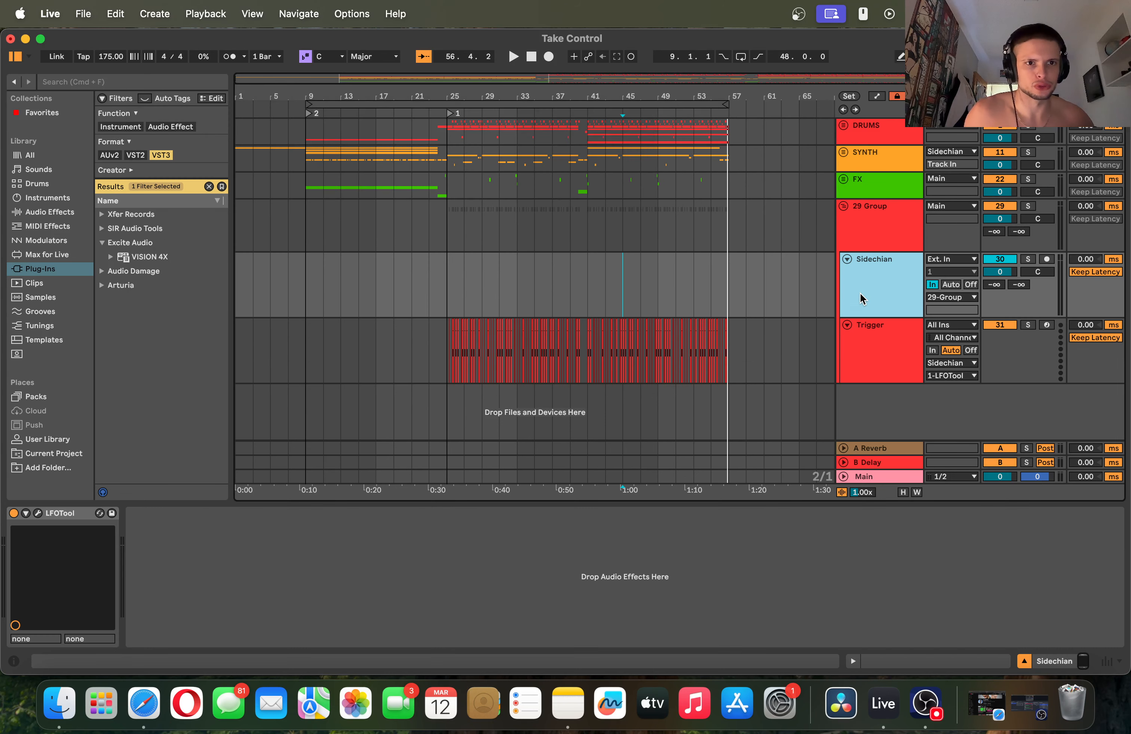
- Review the Sidechian and Trigger tracks inside 29 Group, then leave the group folded
{"action": "left_click", "coordinate": [843, 206]}
{"action": "left_click", "coordinate": [844, 207]}
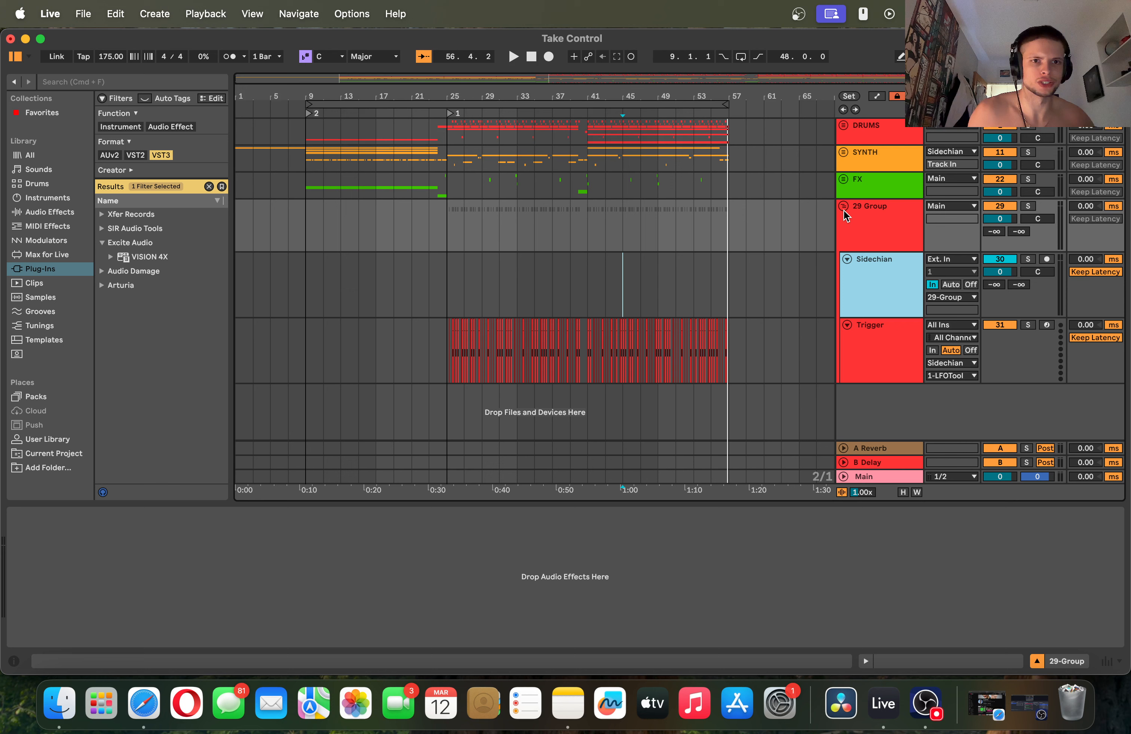
{"action": "left_click", "coordinate": [844, 208]}
{"action": "left_click", "coordinate": [844, 208]}
{"action": "left_click", "coordinate": [735, 243]}
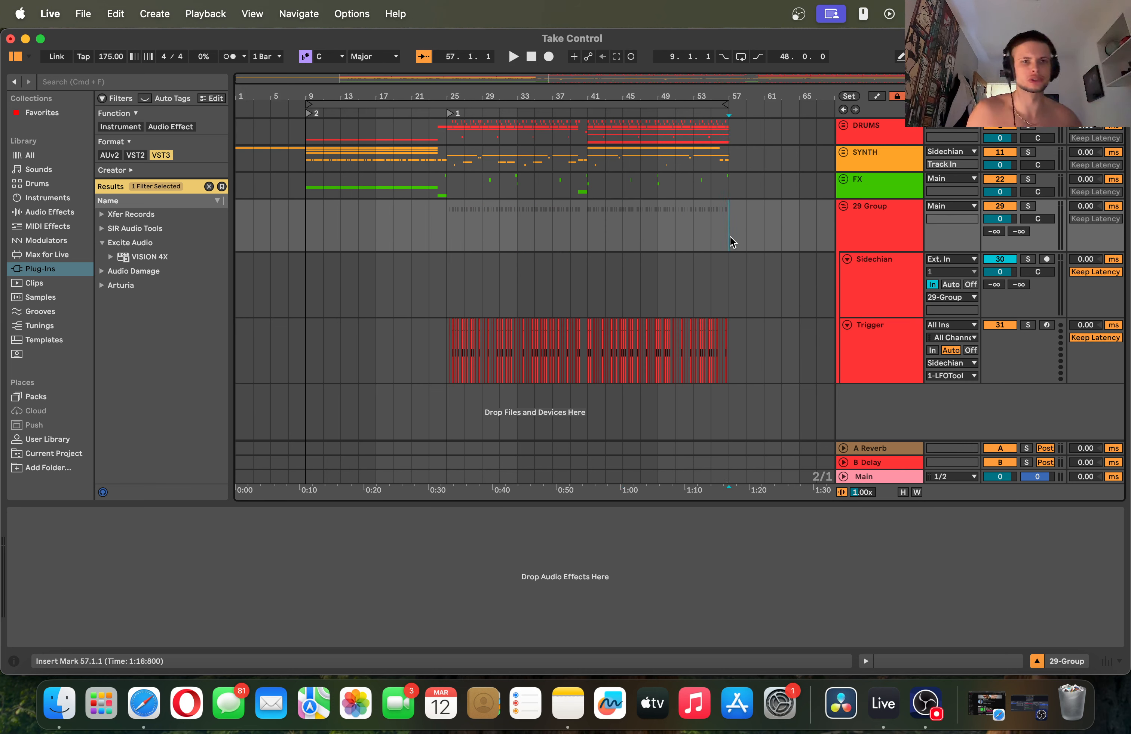
{"action": "left_click", "coordinate": [843, 207]}
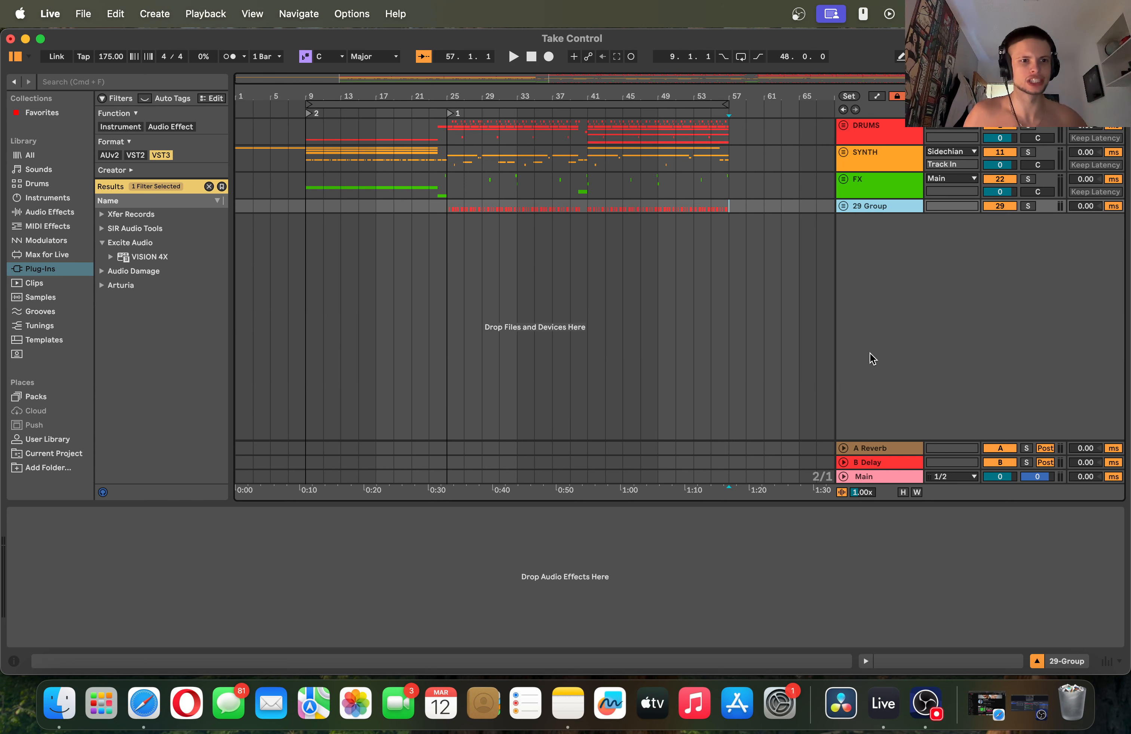
{"action": "left_click_drag", "start_coordinate": [465, 98], "coordinate": [496, 116]}
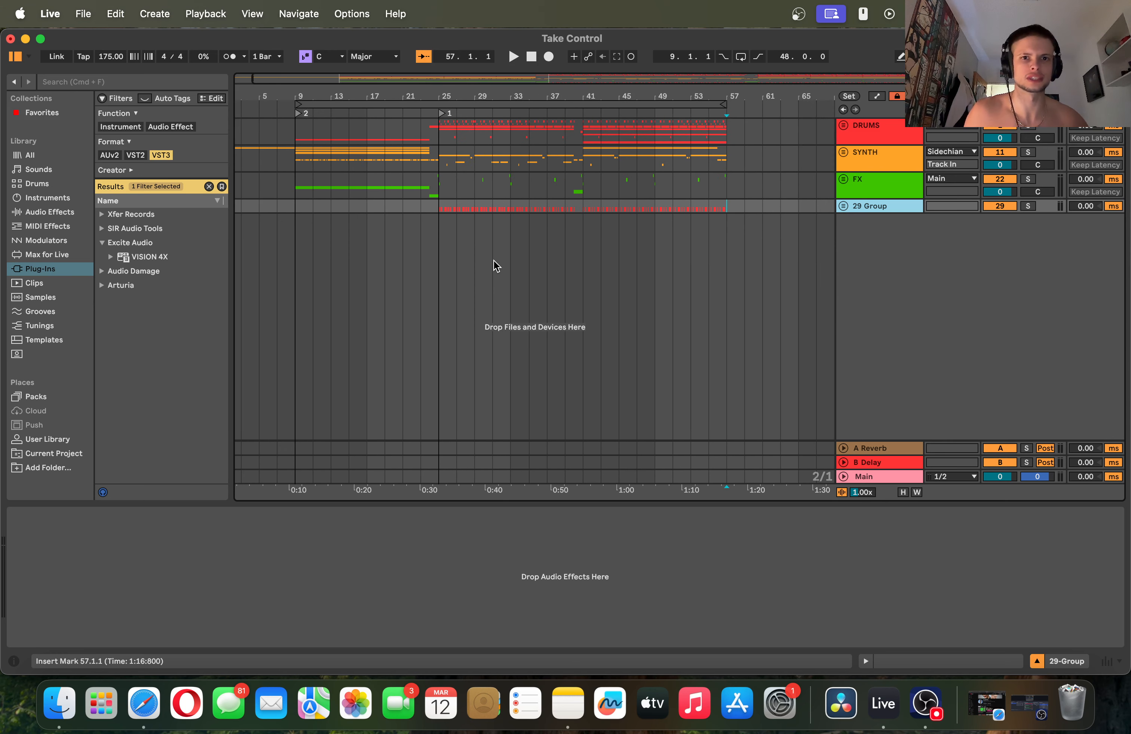
{"action": "left_click", "coordinate": [618, 207]}
{"action": "left_click", "coordinate": [845, 208]}
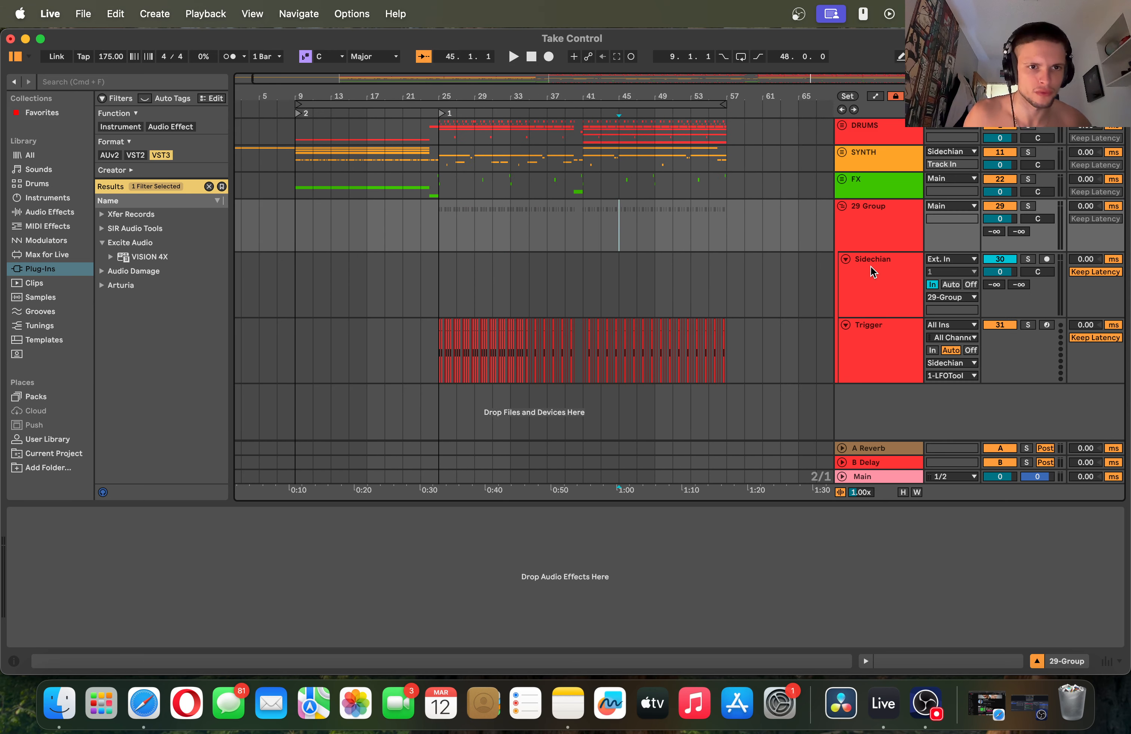
{"action": "left_click", "coordinate": [843, 207]}
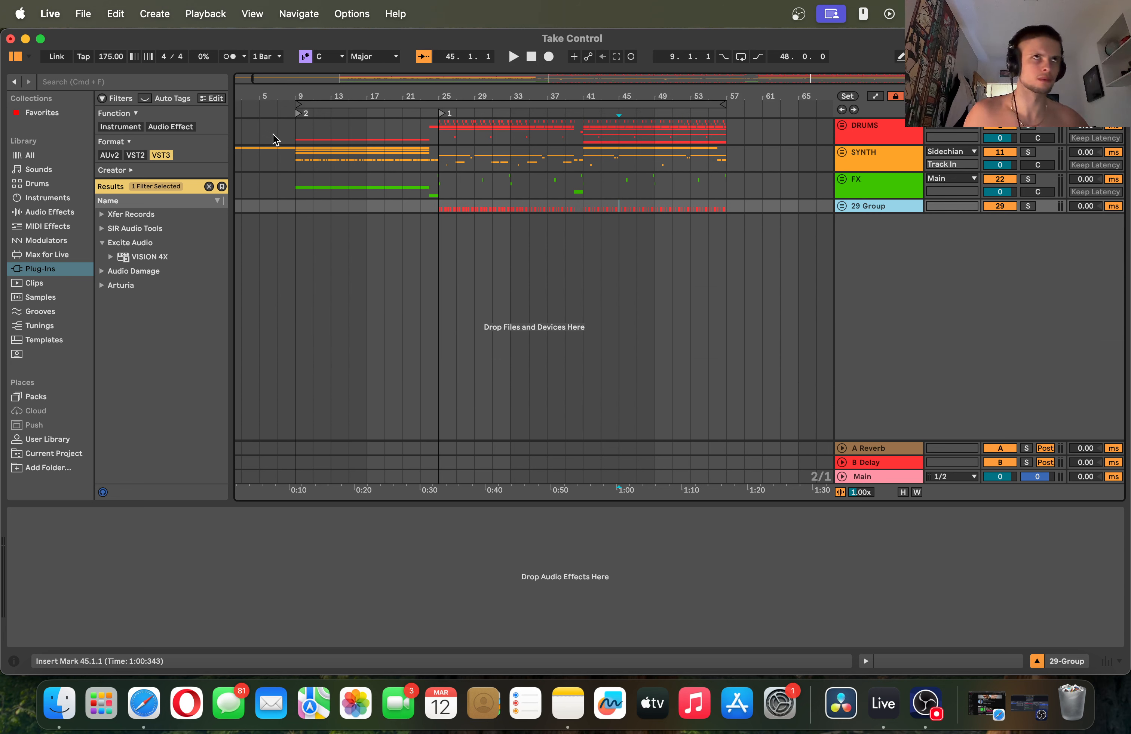
{"action": "left_click", "coordinate": [523, 258]}
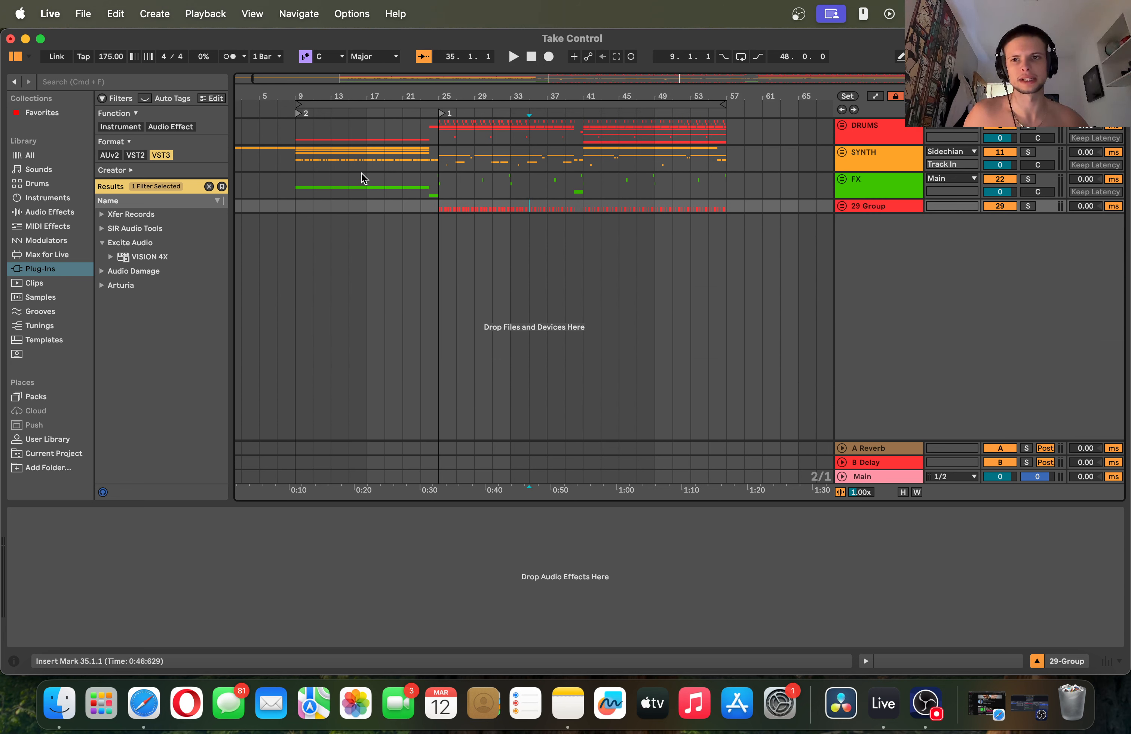
{"action": "left_click", "coordinate": [113, 84]}
{"action": "left_click", "coordinate": [357, 218]}
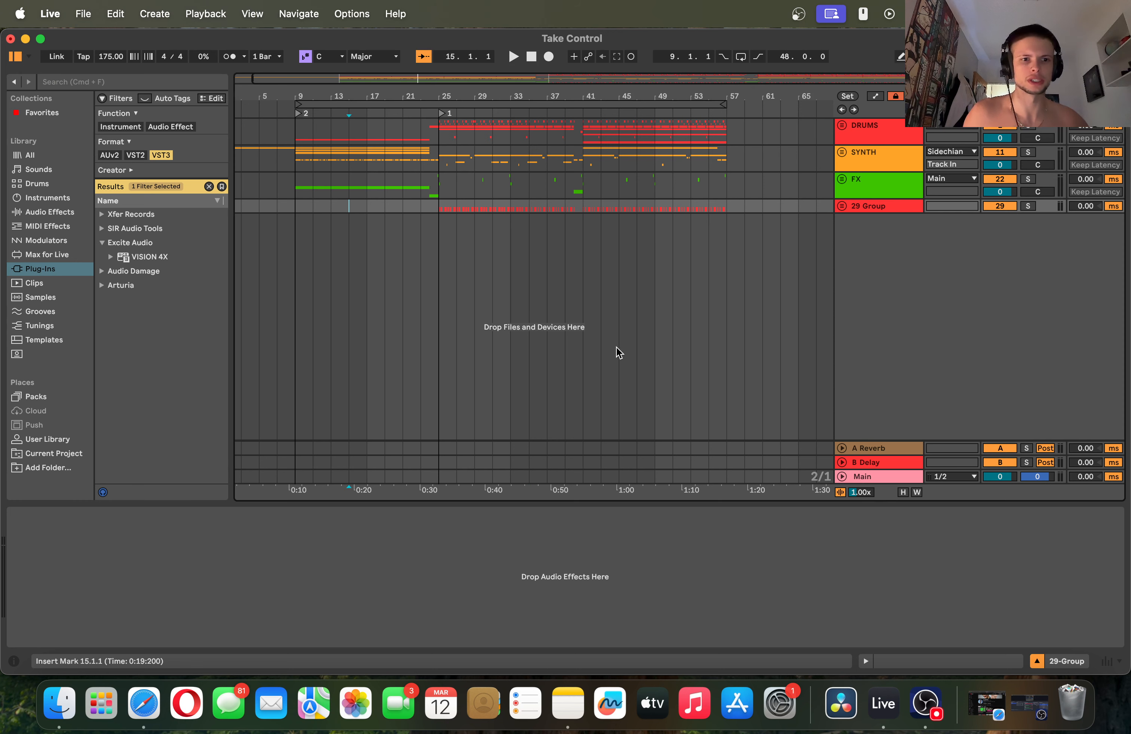
- Show the Main track's devices and inspect the Ozone 10 Maximizer settings, closing the plug-in window when done
{"action": "left_click", "coordinate": [867, 476]}
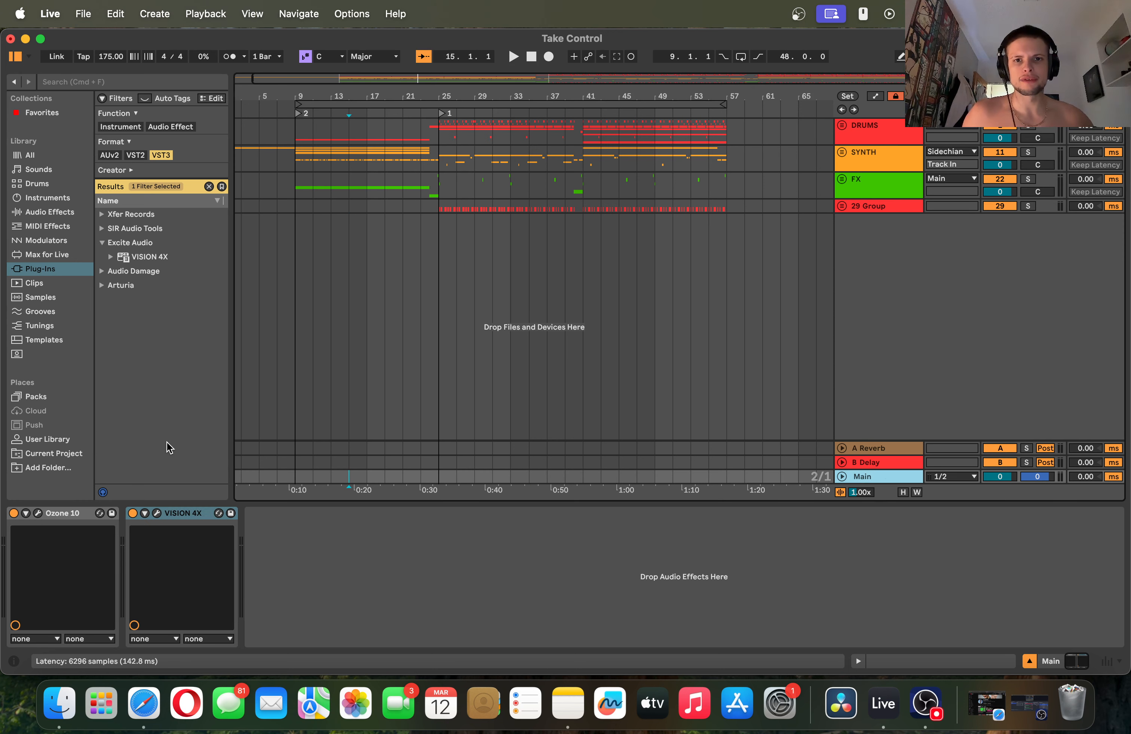
{"action": "left_click", "coordinate": [38, 514]}
{"action": "left_click_drag", "start_coordinate": [376, 101], "coordinate": [401, 112]}
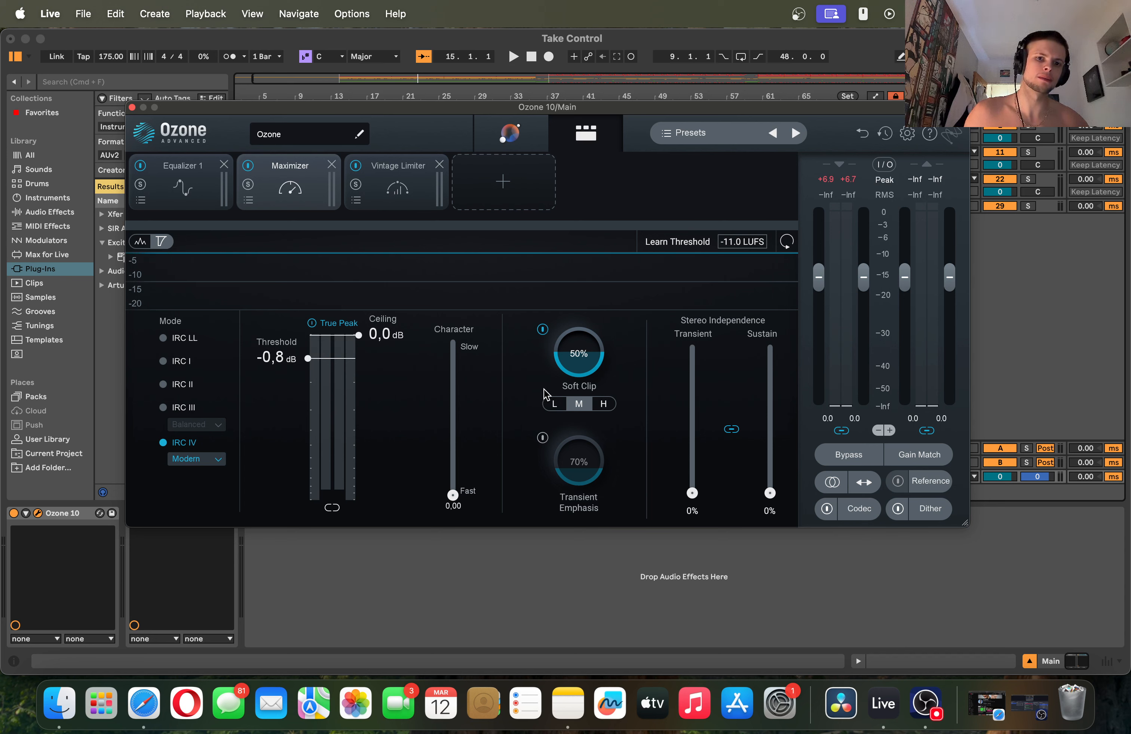
{"action": "left_click", "coordinate": [132, 108]}
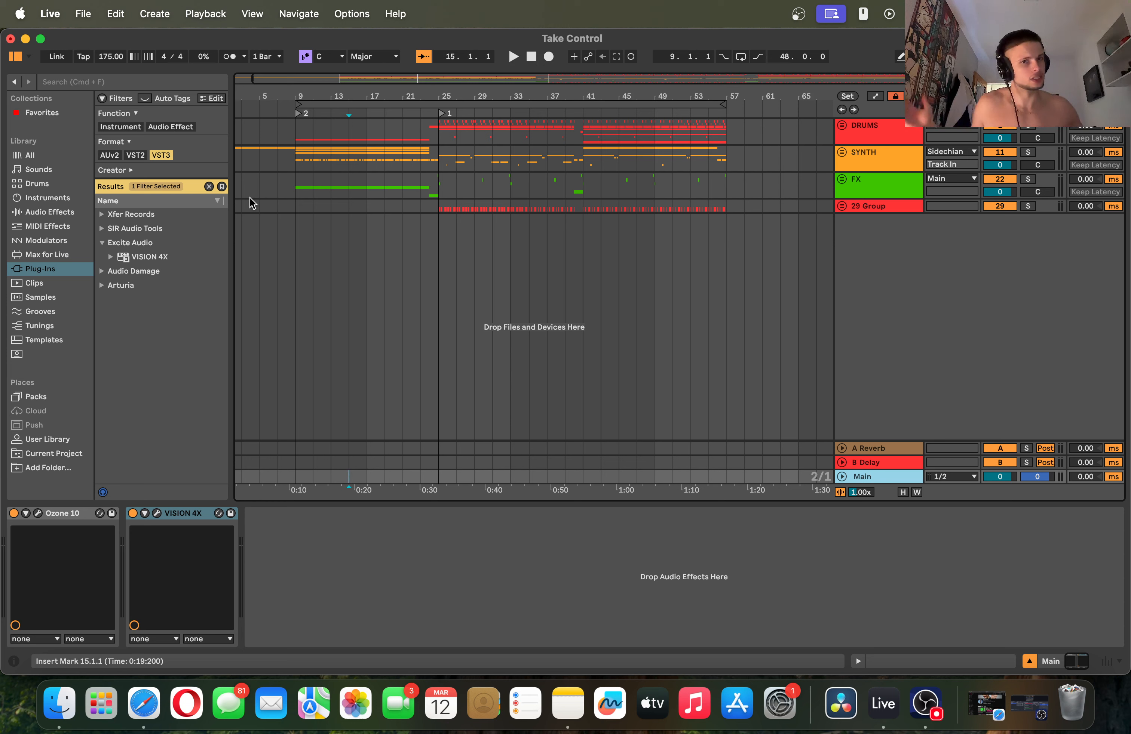
- Re-examine the Main track's Ozone 10 module chain and Maximizer in its window, then close it and return to the whole arrangement
{"action": "left_click_drag", "start_coordinate": [449, 98], "coordinate": [457, 125]}
{"action": "left_click", "coordinate": [38, 513]}
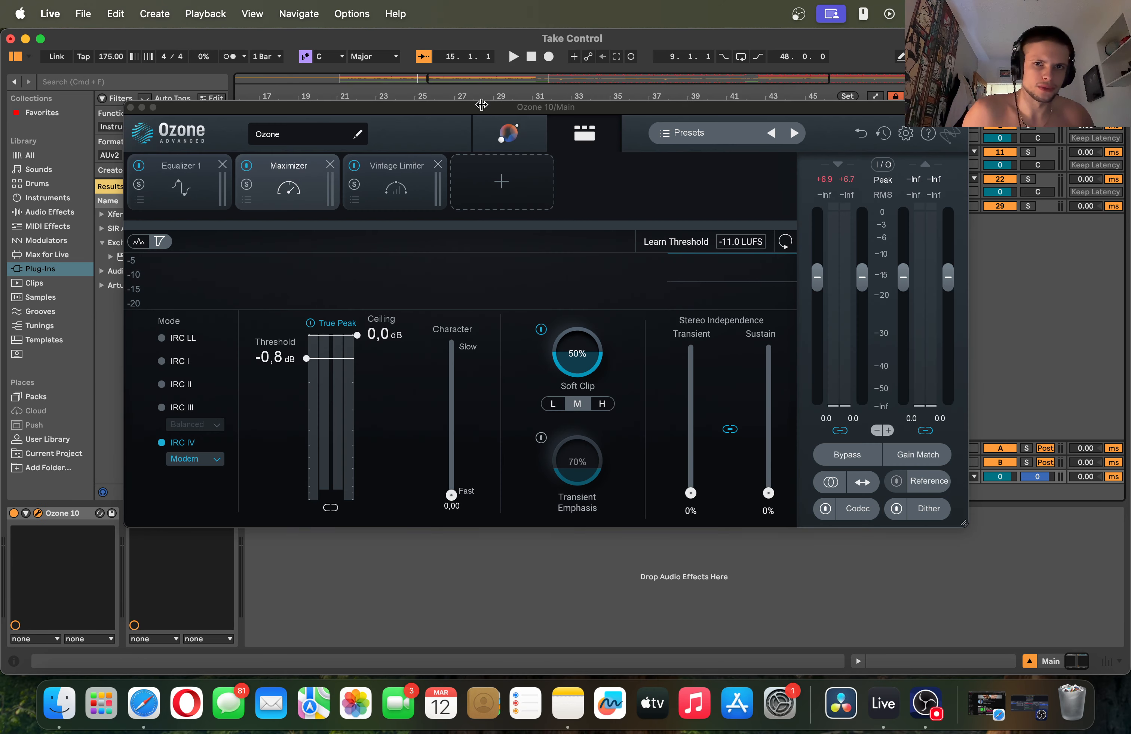
{"action": "left_click_drag", "start_coordinate": [482, 104], "coordinate": [484, 100]}
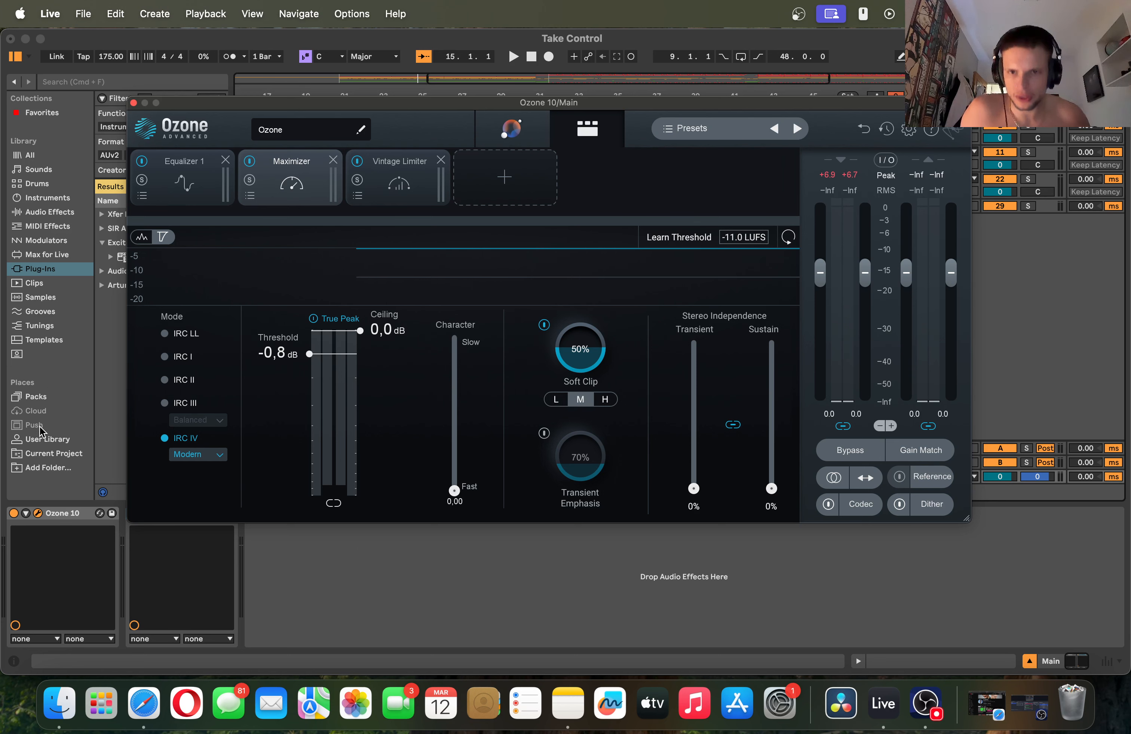
{"action": "left_click", "coordinate": [134, 102]}
{"action": "left_click_drag", "start_coordinate": [455, 100], "coordinate": [463, 94]}
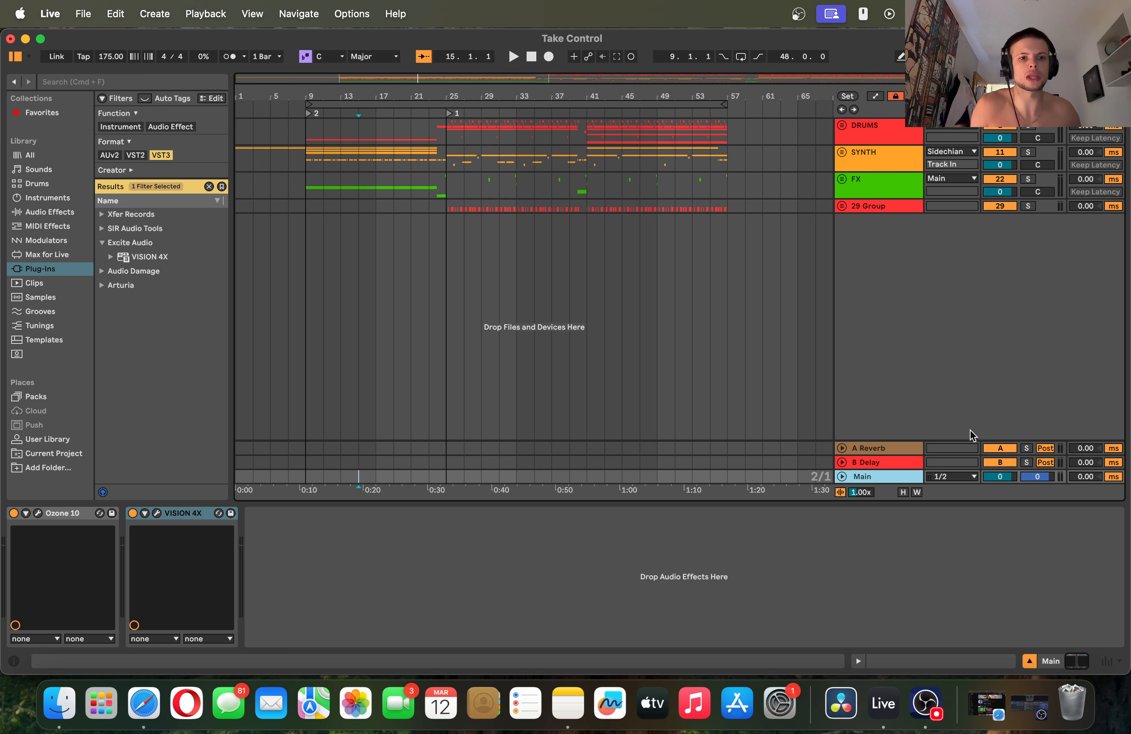
{"action": "left_click", "coordinate": [38, 514]}
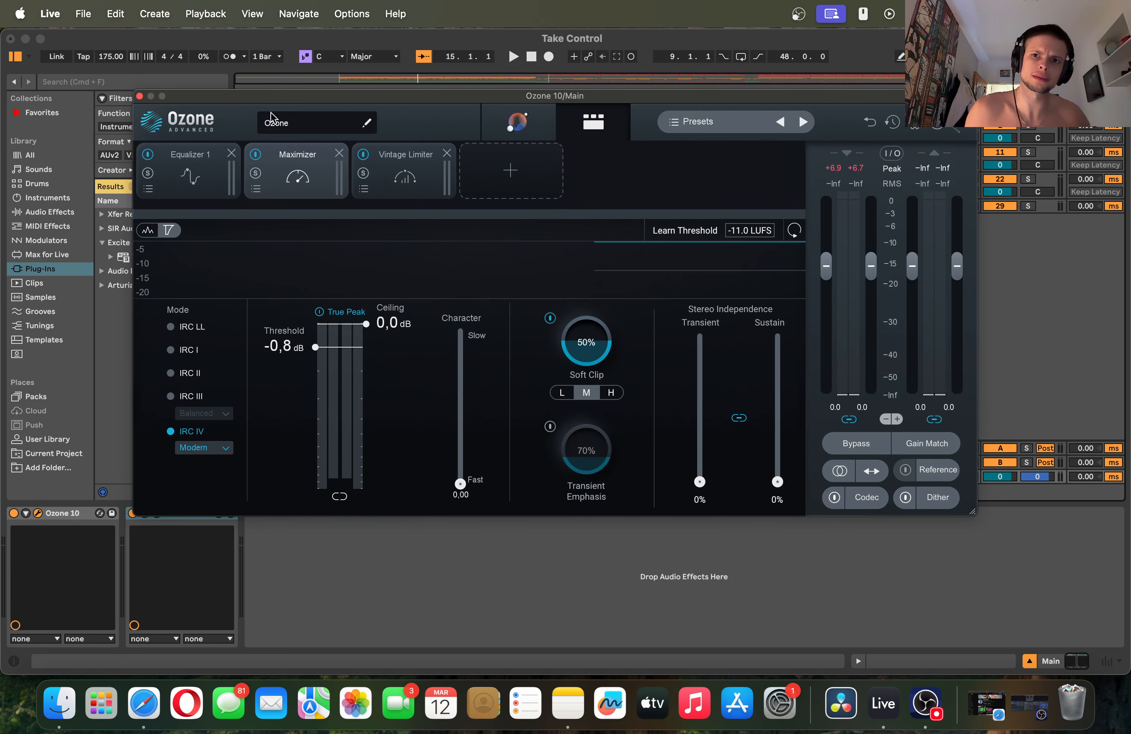
{"action": "left_click", "coordinate": [140, 96]}
{"action": "mouse_move", "coordinate": [379, 98]}
{"action": "left_mouse_down"}
{"action": "mouse_move", "coordinate": [380, 115]}
{"action": "mouse_move", "coordinate": [385, 89]}
{"action": "left_mouse_up"}
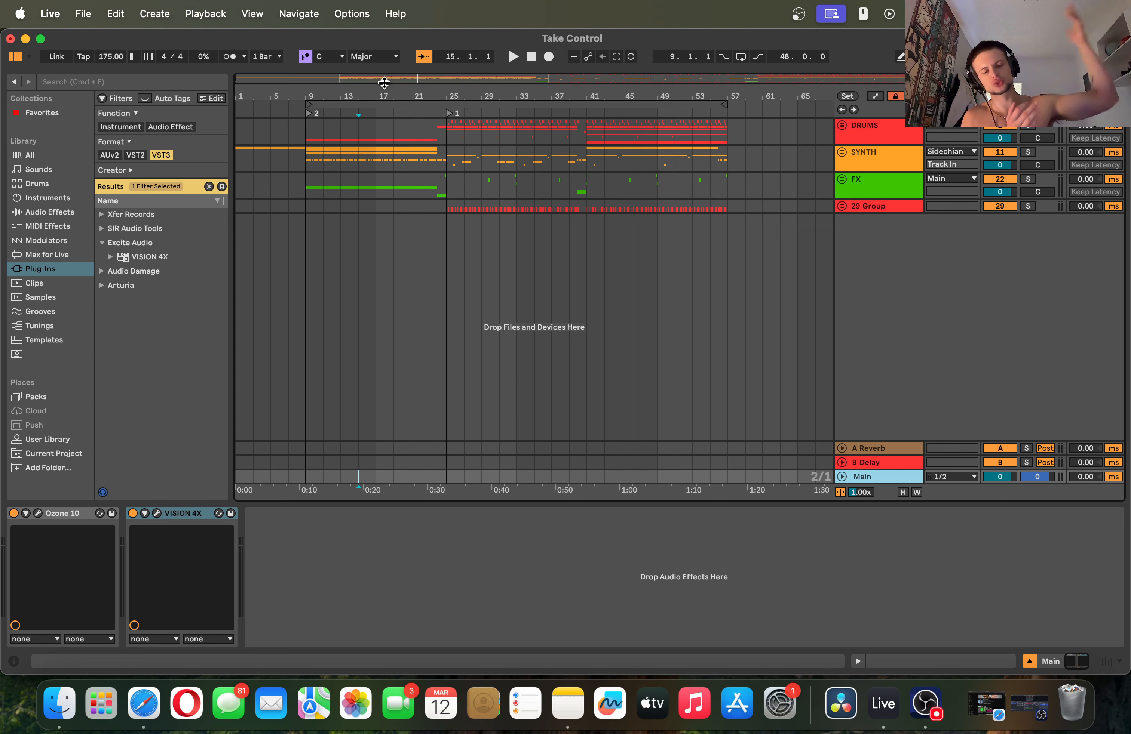
- Narrow the browser slightly and unfold the FX group to view the white noise drop clip, then fold it again
{"action": "mouse_move", "coordinate": [487, 95]}
{"action": "left_mouse_down"}
{"action": "mouse_move", "coordinate": [487, 147]}
{"action": "mouse_move", "coordinate": [496, 95]}
{"action": "left_mouse_up"}
{"action": "left_click_drag", "start_coordinate": [231, 123], "coordinate": [224, 124]}
{"action": "left_click_drag", "start_coordinate": [352, 95], "coordinate": [393, 95]}
{"action": "left_click", "coordinate": [380, 196]}
{"action": "left_click", "coordinate": [841, 179]}
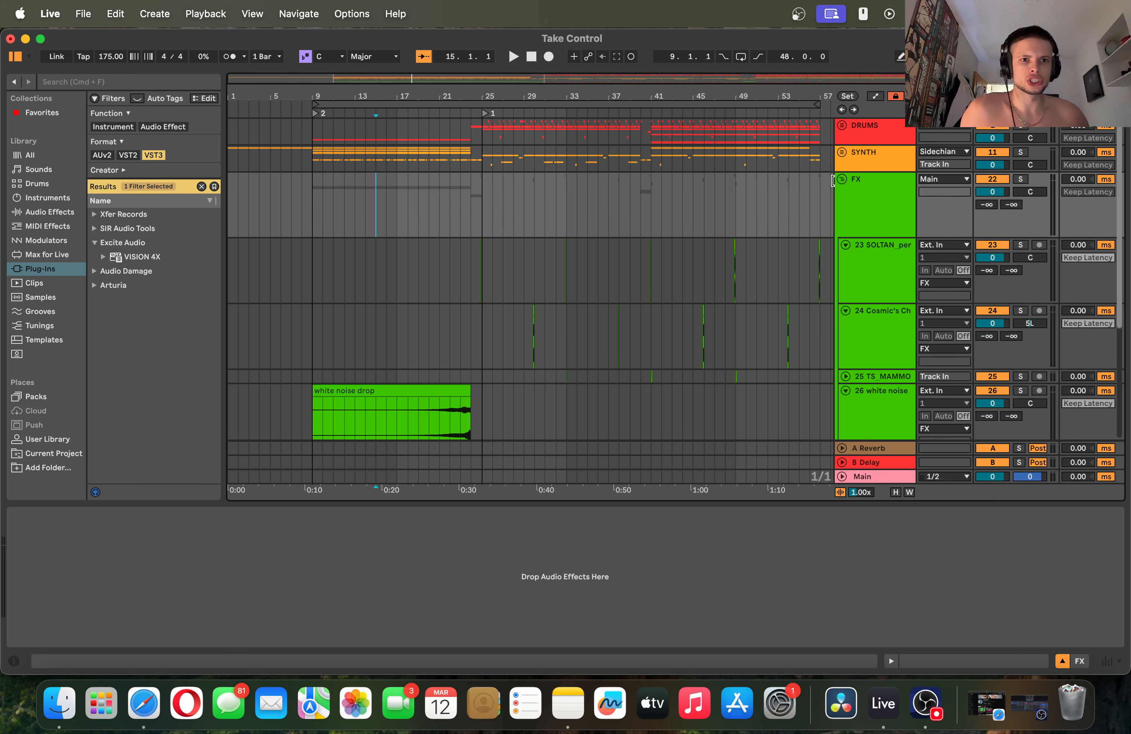
{"action": "left_click", "coordinate": [429, 329]}
{"action": "left_click", "coordinate": [842, 179]}
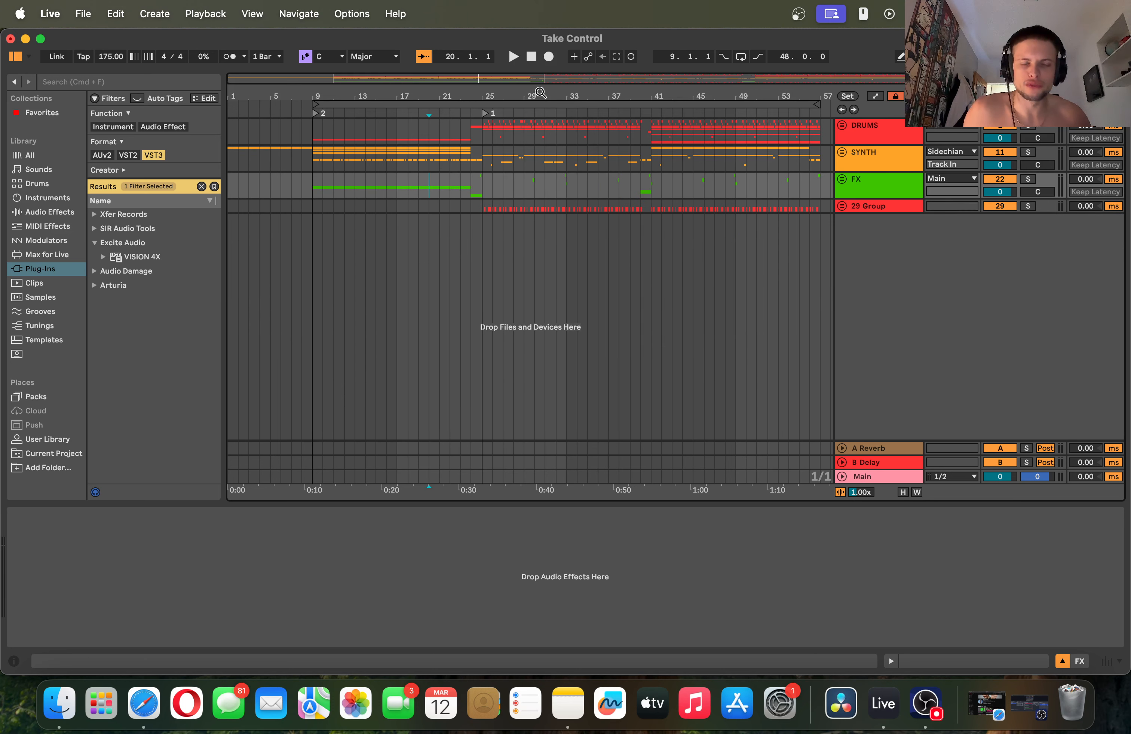
- Unfold the DRUMS and SYNTH groups and look over their tracks from bar 25 onward
{"action": "left_click_drag", "start_coordinate": [538, 94], "coordinate": [423, 94]}
{"action": "left_click_drag", "start_coordinate": [696, 110], "coordinate": [820, 115]}
{"action": "left_click", "coordinate": [842, 125]}
{"action": "scroll", "coordinate": [720, 177], "scroll_direction": "right", "scroll_amount": 5}
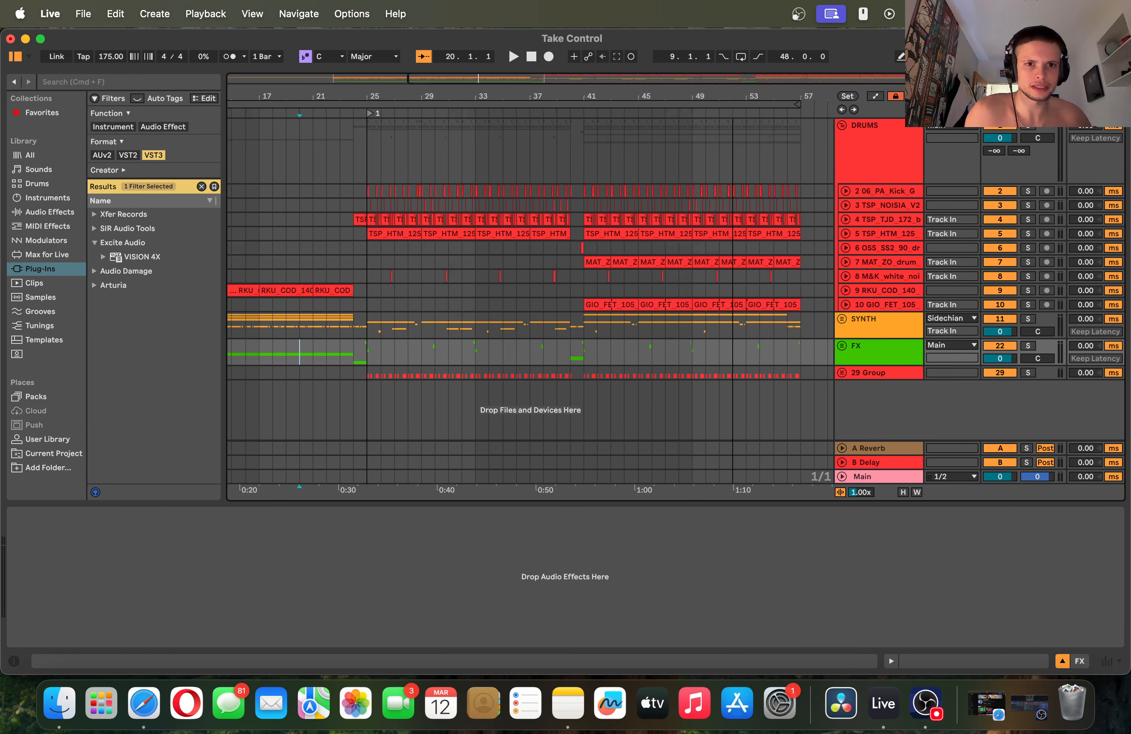
{"action": "left_click", "coordinate": [841, 319]}
{"action": "scroll", "coordinate": [623, 278], "scroll_direction": "down", "scroll_amount": 5}
{"action": "scroll", "coordinate": [595, 134], "scroll_direction": "up", "scroll_amount": 1}
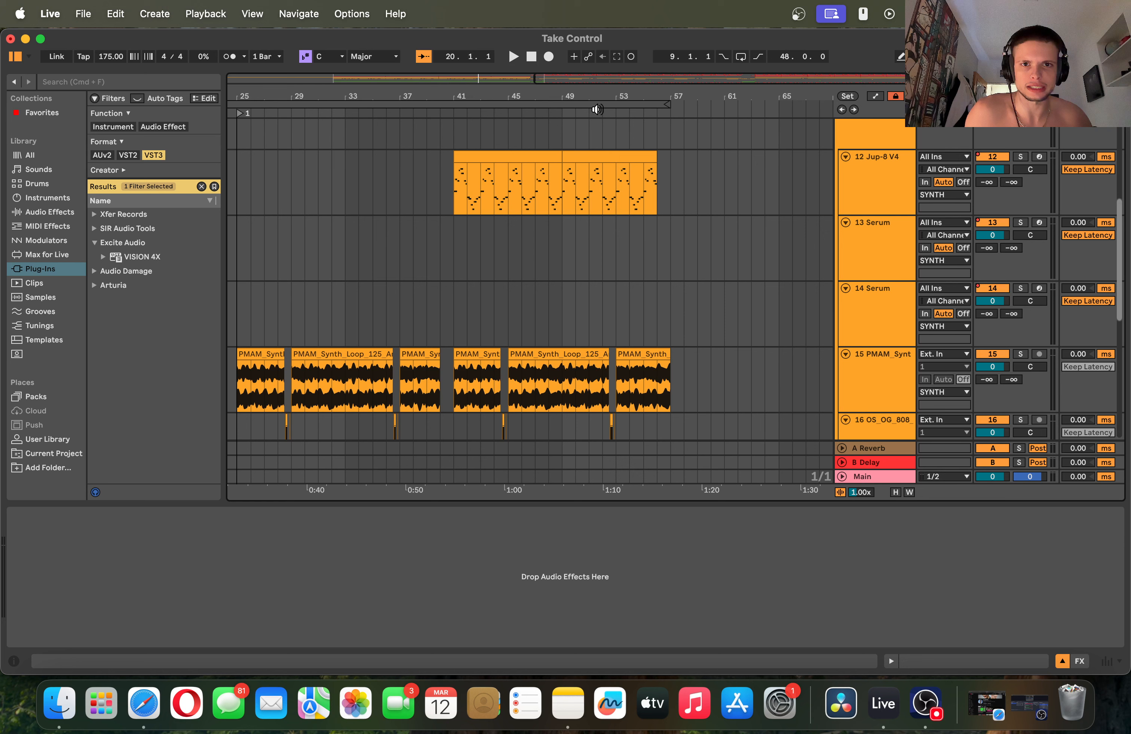
- Shorten the arrangement loop to 47 bars, keeping its start at bar 9
{"action": "left_click_drag", "start_coordinate": [670, 56], "coordinate": [614, 90]}
{"action": "scroll", "coordinate": [668, 99], "scroll_direction": "left", "scroll_amount": 2}
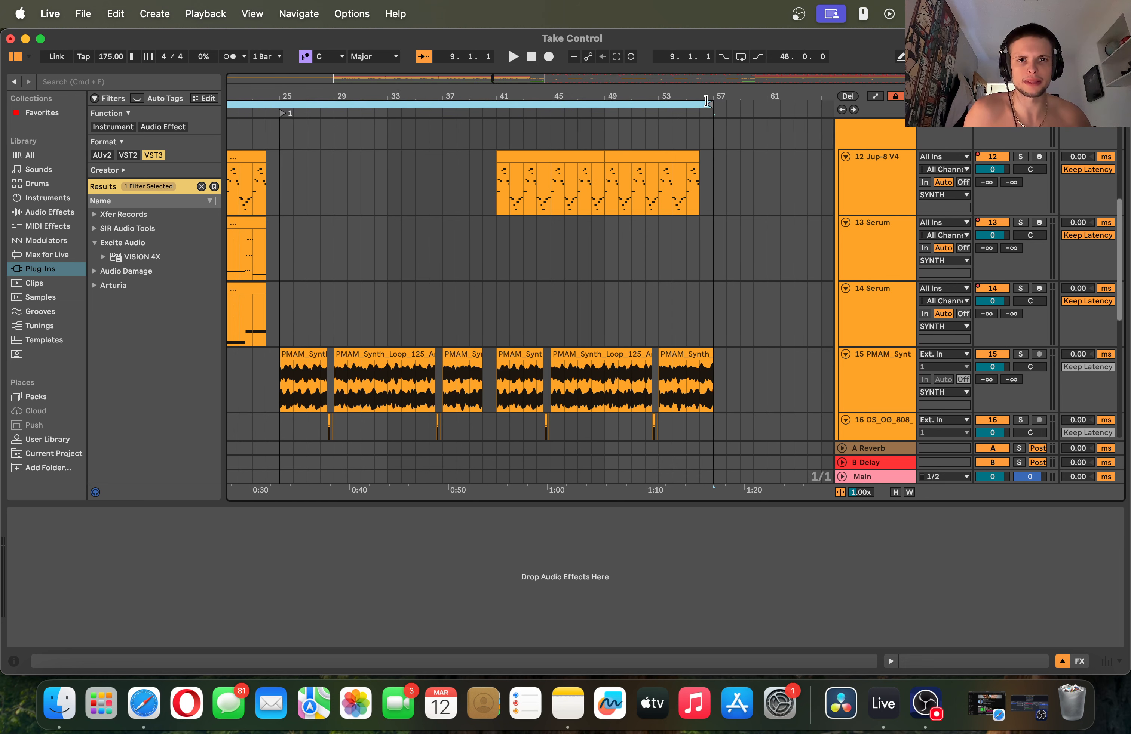
{"action": "mouse_move", "coordinate": [707, 101]}
{"action": "left_mouse_down"}
{"action": "mouse_move", "coordinate": [697, 102]}
{"action": "mouse_move", "coordinate": [687, 46]}
{"action": "mouse_move", "coordinate": [703, 102]}
{"action": "mouse_move", "coordinate": [691, 102]}
{"action": "left_mouse_up"}
{"action": "scroll", "coordinate": [691, 102], "scroll_direction": "down", "scroll_amount": 5}
{"action": "left_click_drag", "start_coordinate": [291, 104], "coordinate": [301, 104]}
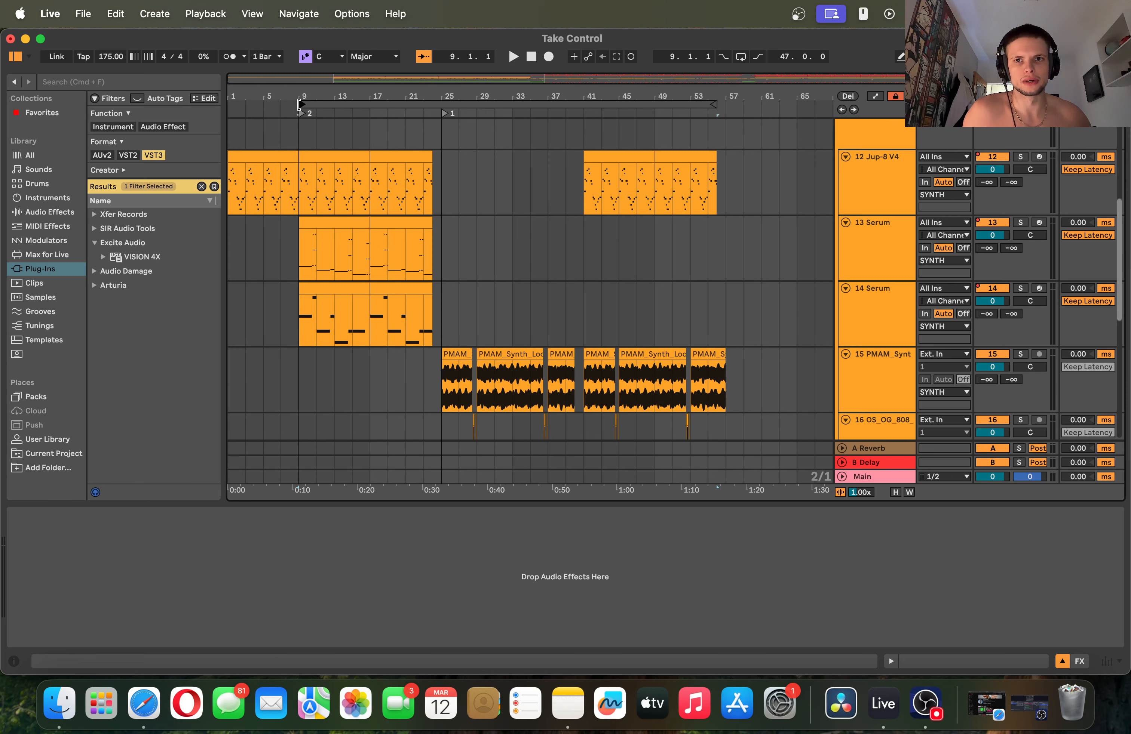
- Fold the DRUMS and SYNTH groups so the arrangement shows only the collapsed group tracks
{"action": "left_click", "coordinate": [516, 200]}
{"action": "scroll", "coordinate": [551, 211], "scroll_direction": "up", "scroll_amount": 3}
{"action": "left_click", "coordinate": [867, 209]}
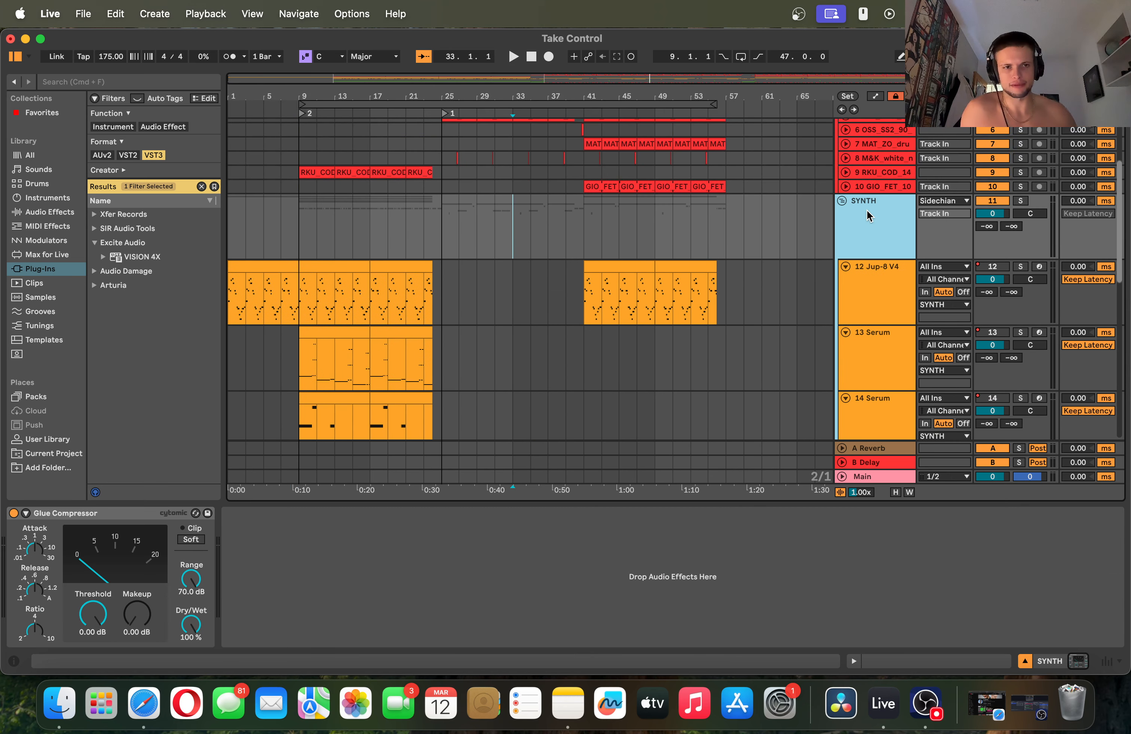
{"action": "key", "text": "u"}
{"action": "left_click", "coordinate": [659, 296]}
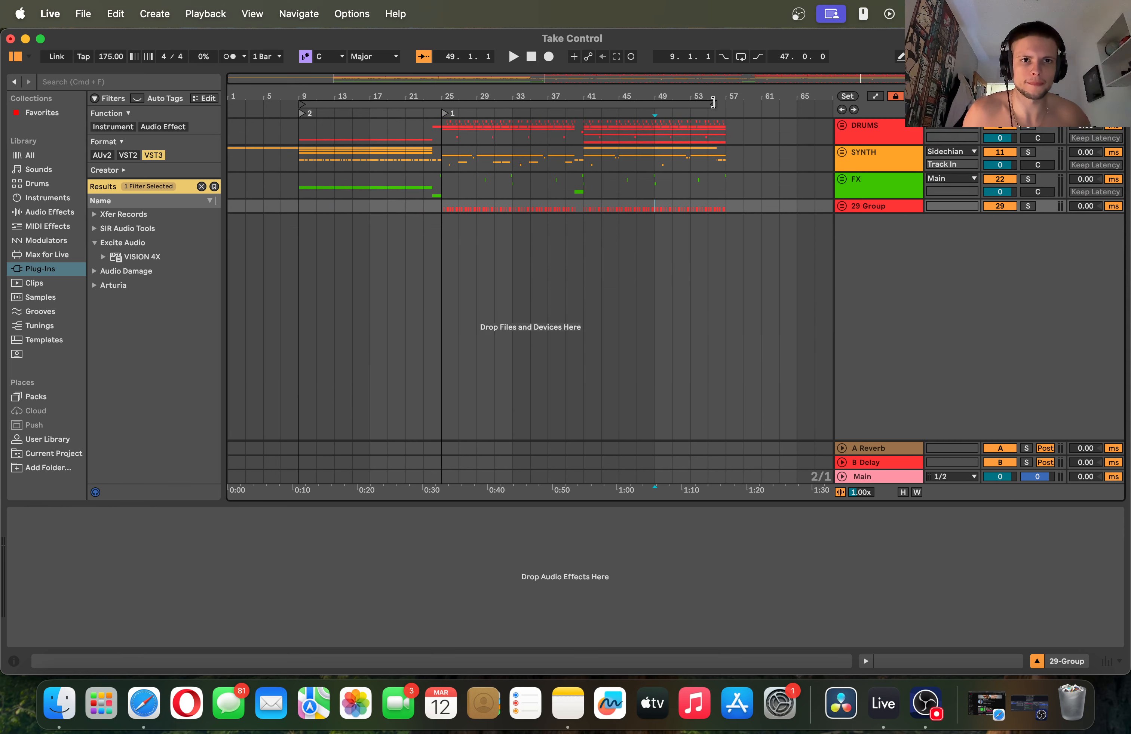
- Extend the loop's end to bar 57 for a 48-bar length, and switch to OBS
{"action": "left_click_drag", "start_coordinate": [714, 104], "coordinate": [727, 103]}
{"action": "left_click", "coordinate": [754, 126]}
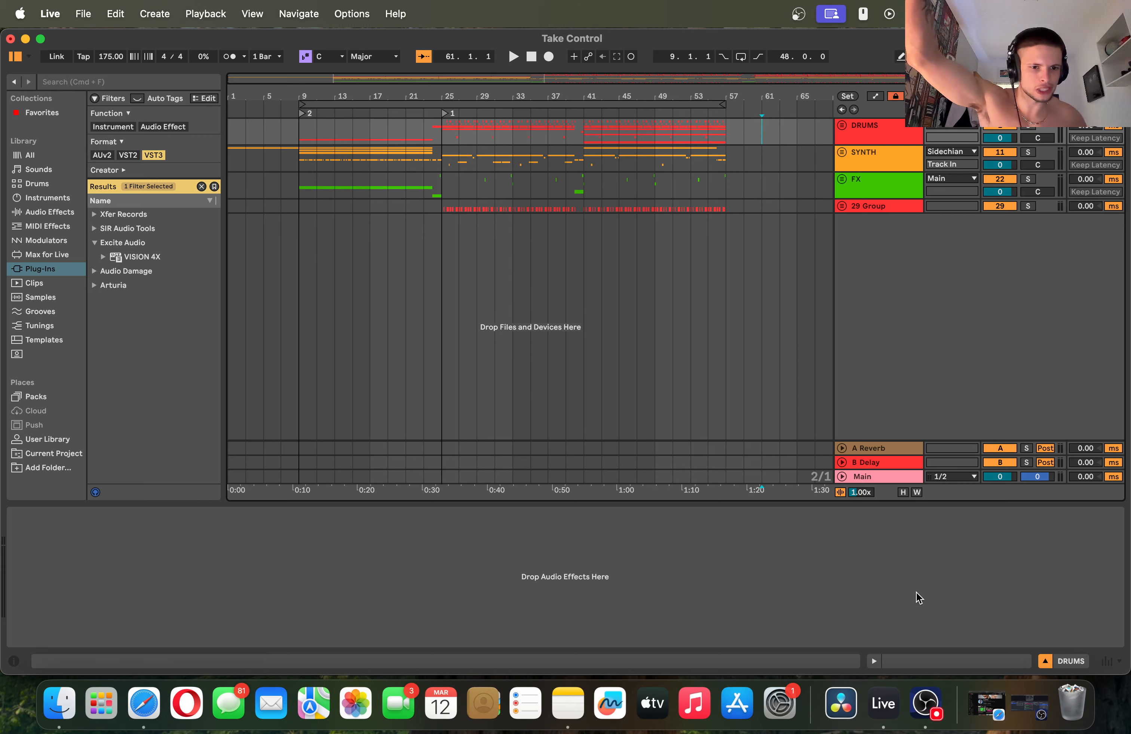
{"action": "left_click", "coordinate": [927, 704]}
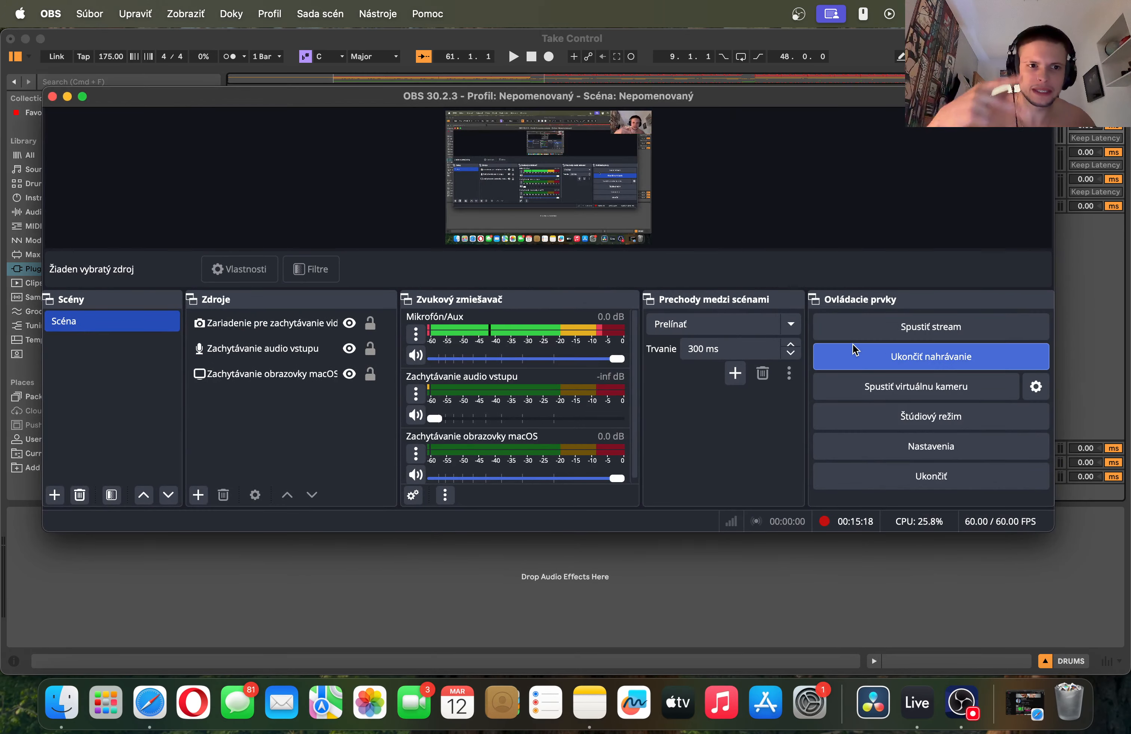